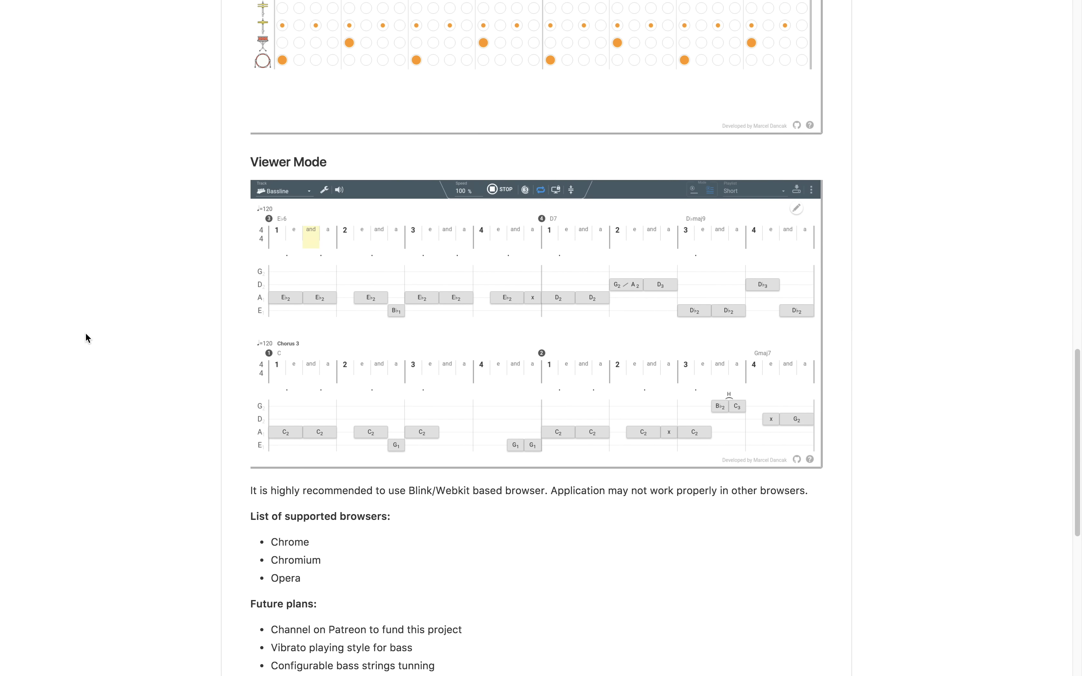
Open the Cantos de Jubilo example listed in the project's README
{"action": "scroll", "coordinate": [93, 336], "scroll_direction": "down", "scroll_amount": 6}
{"action": "scroll", "coordinate": [92, 336], "scroll_direction": "down", "scroll_amount": 5}
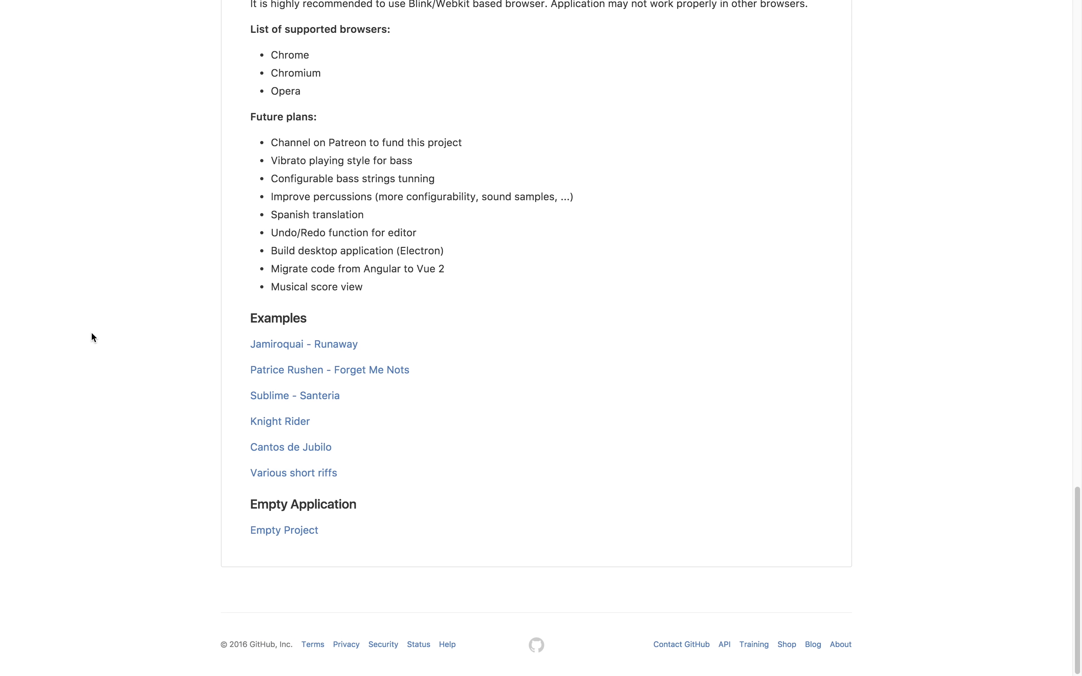
{"action": "left_click", "coordinate": [282, 448]}
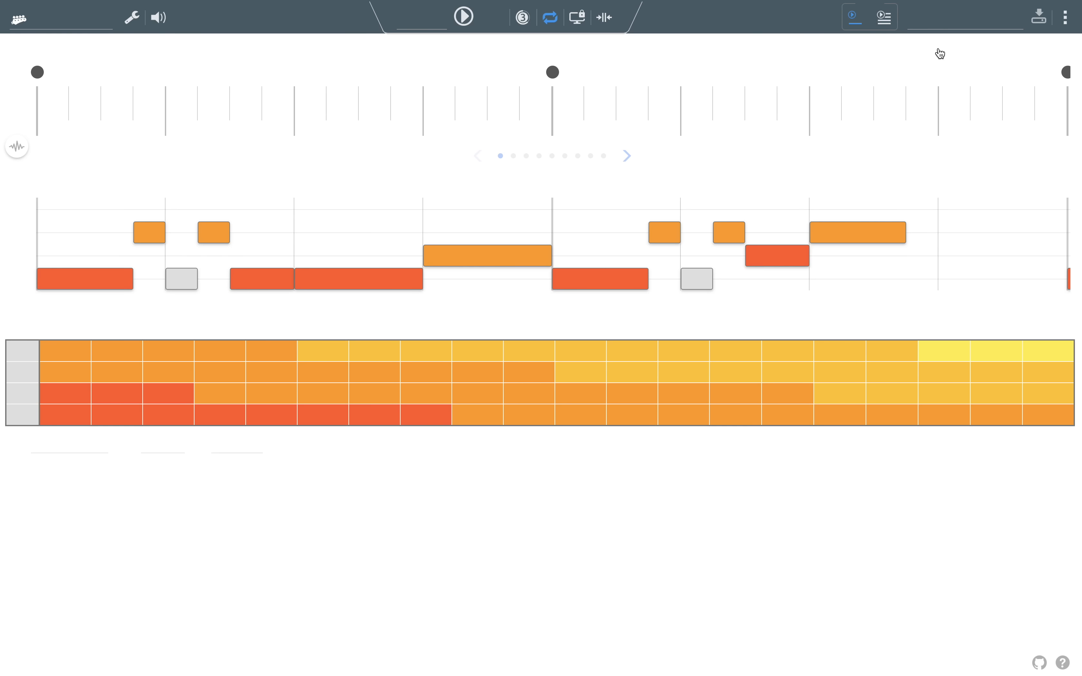
Switch Cantos de Jubilo to playlist mode, play the bass track at full speed and stop playback
{"action": "left_click", "coordinate": [884, 18]}
{"action": "left_click", "coordinate": [466, 17]}
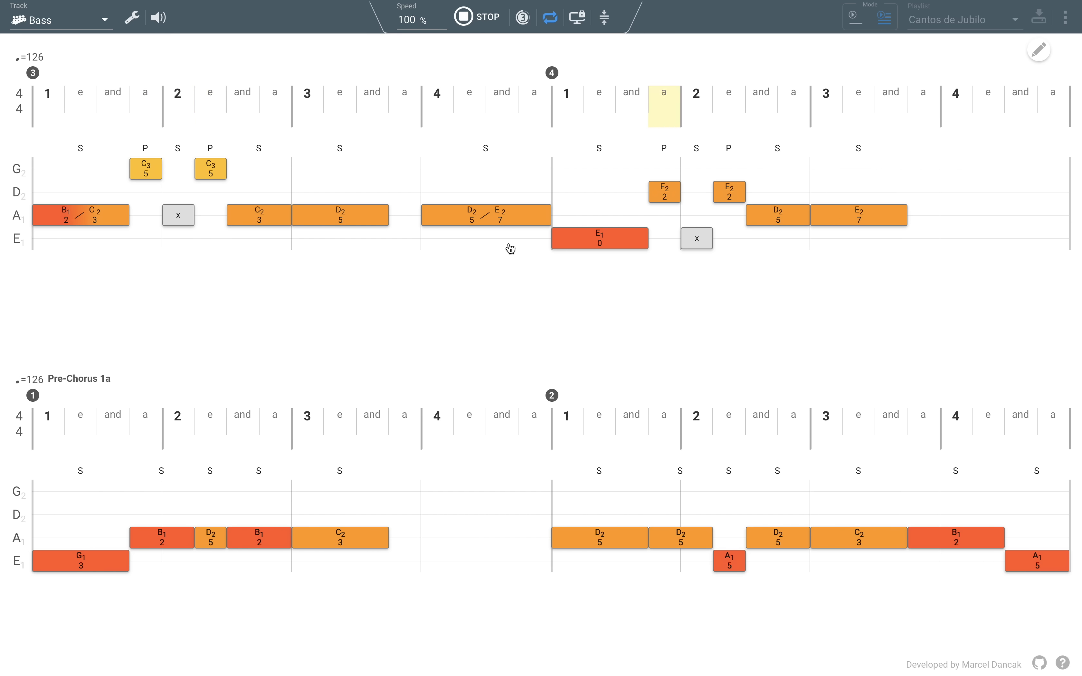
{"action": "left_click", "coordinate": [465, 18]}
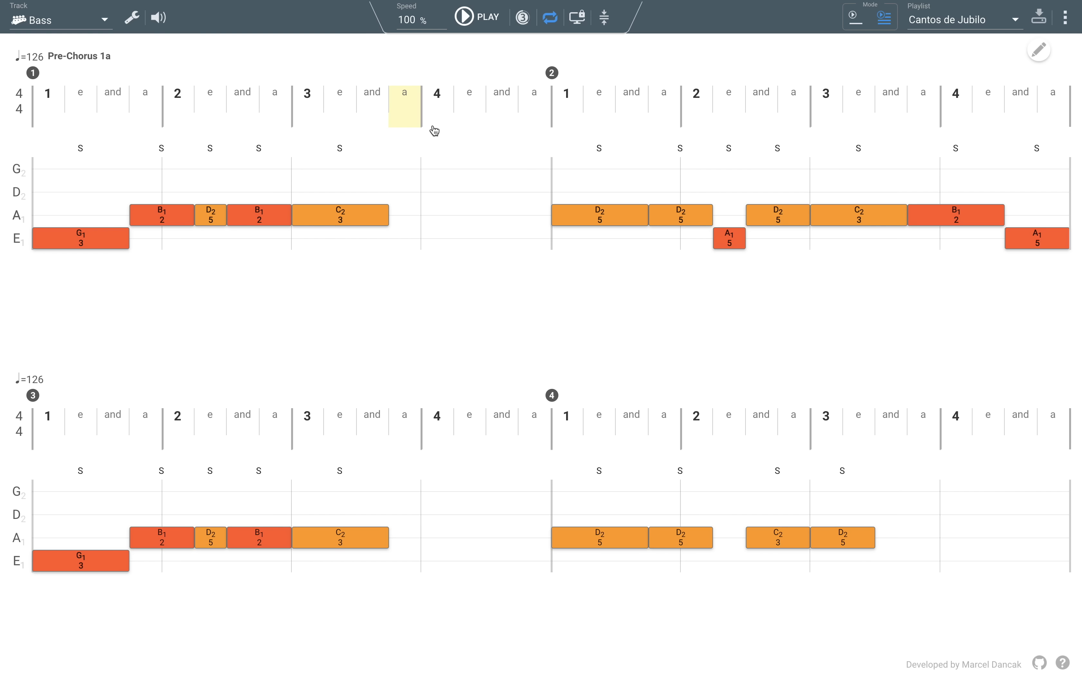
Set the playback speed to 50 %, play the song from the intro and stop it
{"action": "left_click", "coordinate": [417, 19]}
{"action": "double_click", "coordinate": [411, 19]}
{"action": "type", "text": "50"}
{"action": "left_click", "coordinate": [465, 18]}
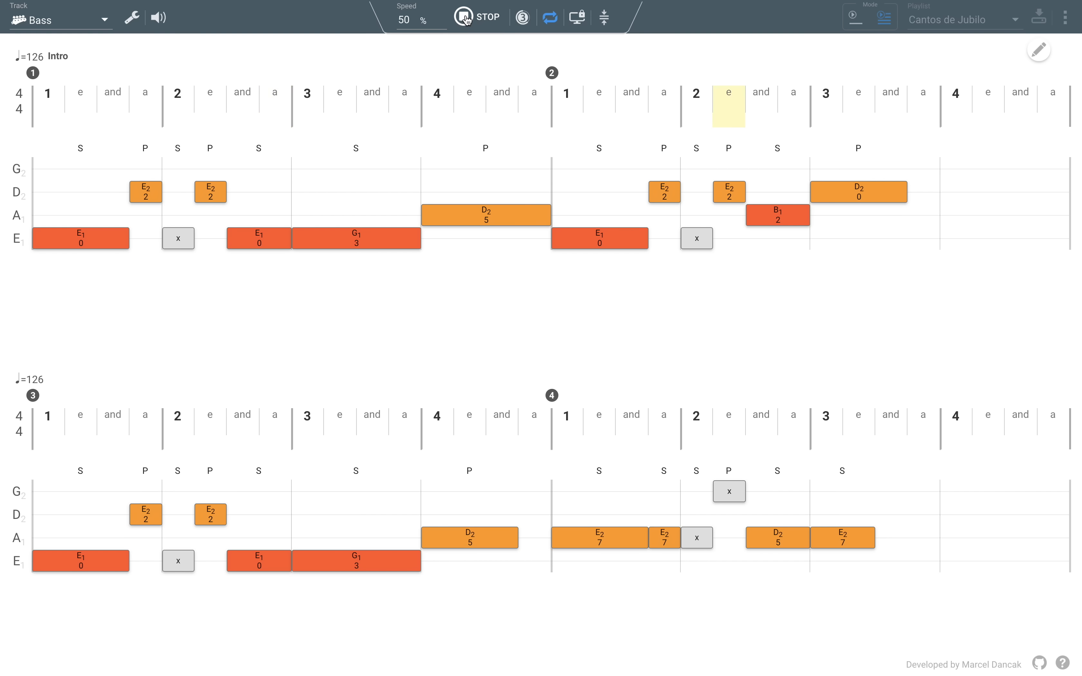
{"action": "left_click", "coordinate": [466, 18]}
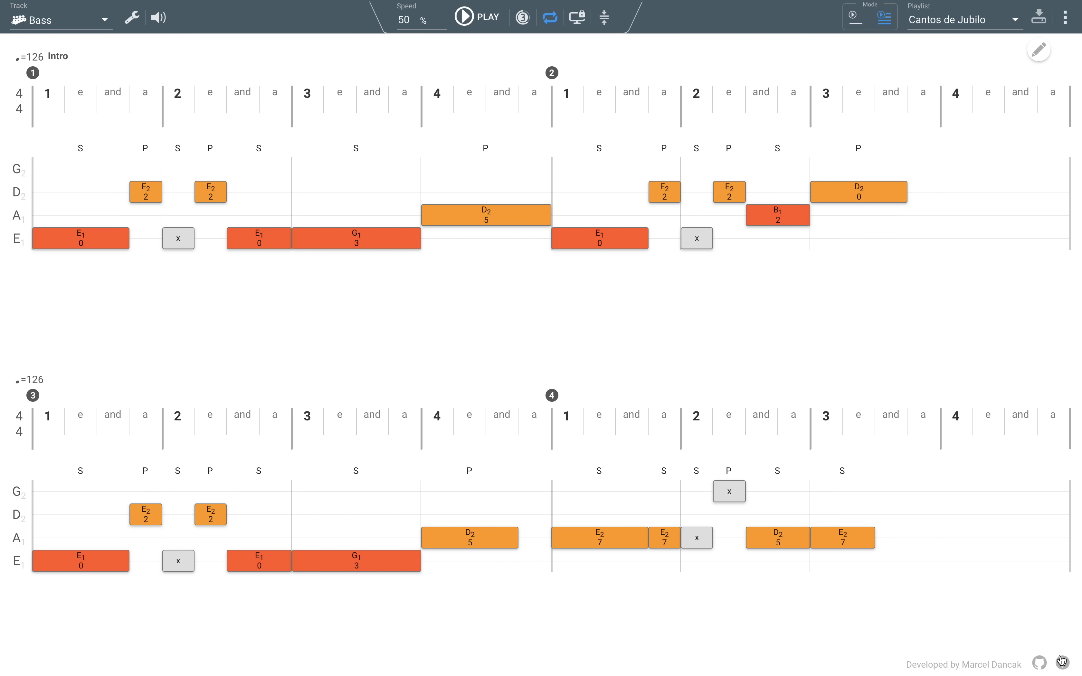
Go to the application's GitHub page and open the Empty Project from the end of the README
{"action": "left_click", "coordinate": [1040, 663]}
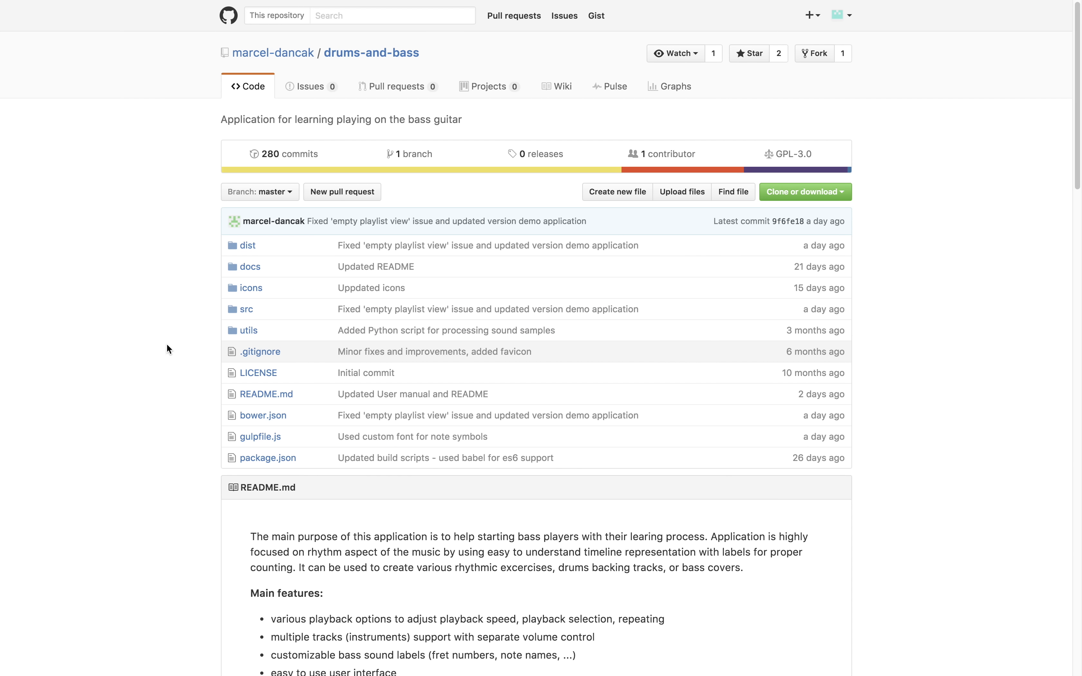
{"action": "scroll", "coordinate": [167, 345], "scroll_direction": "down", "scroll_amount": 20}
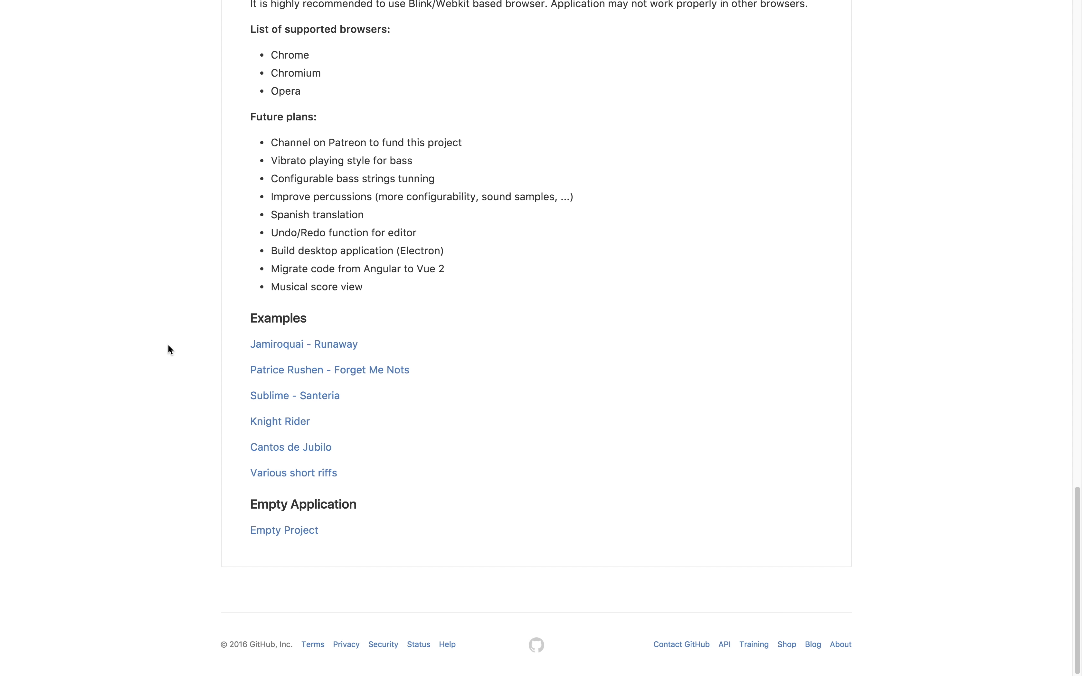
{"action": "left_click", "coordinate": [298, 534]}
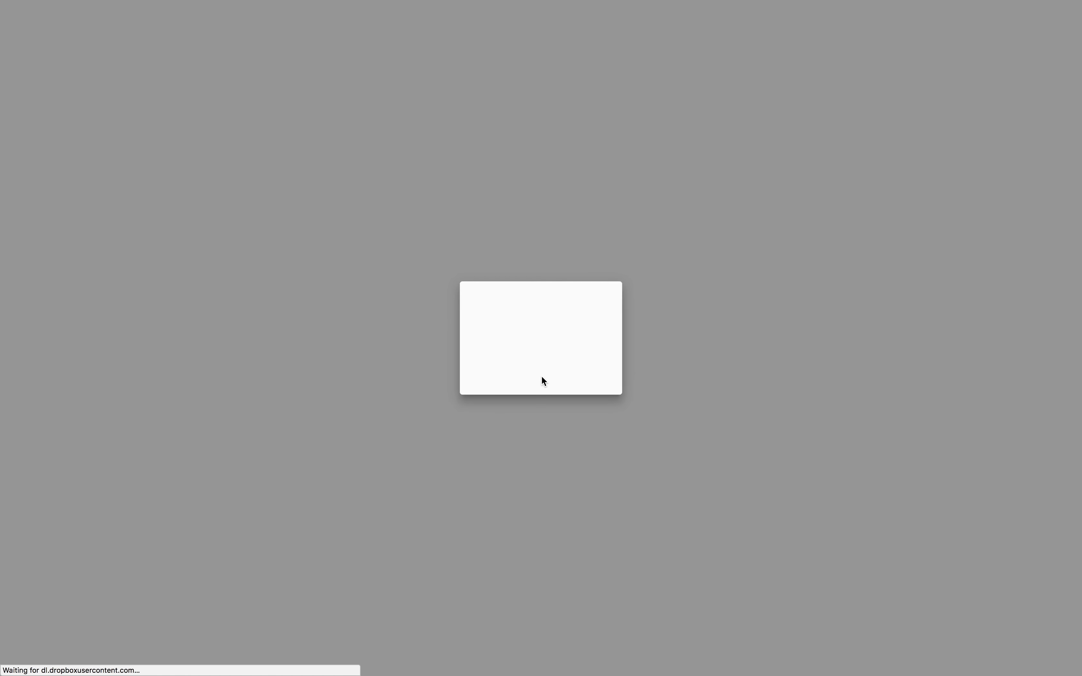
{"action": "left_click", "coordinate": [583, 378]}
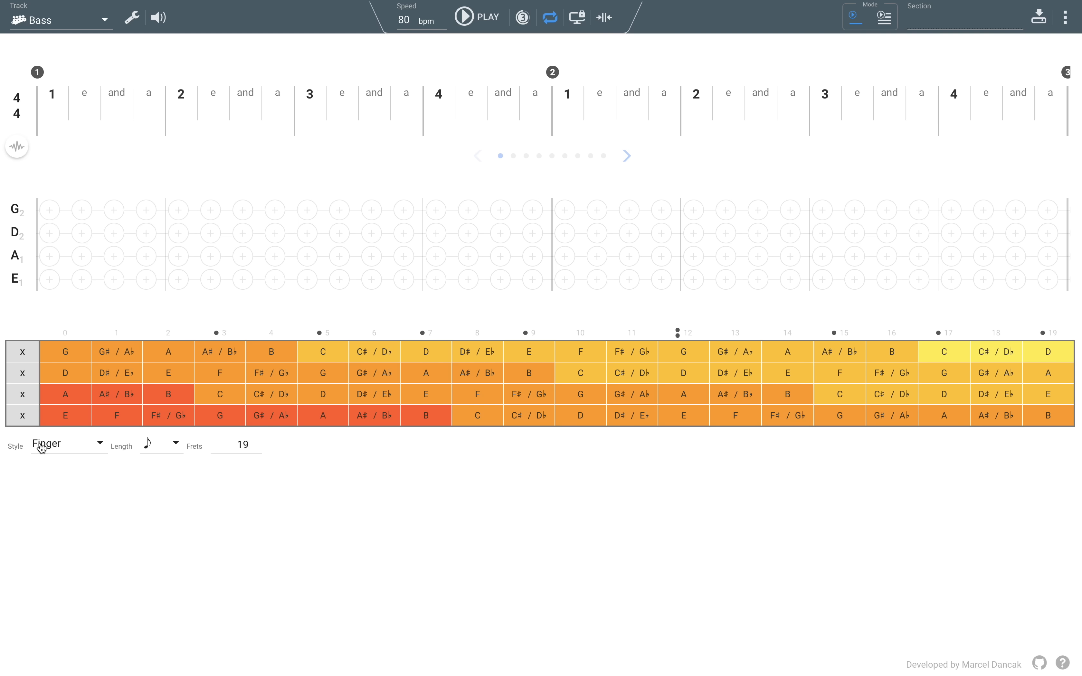
Extend the fretboard to 24 frets and return it to 19 frets
{"action": "left_click", "coordinate": [242, 445]}
{"action": "scroll", "coordinate": [258, 445], "scroll_direction": "up", "scroll_amount": 5}
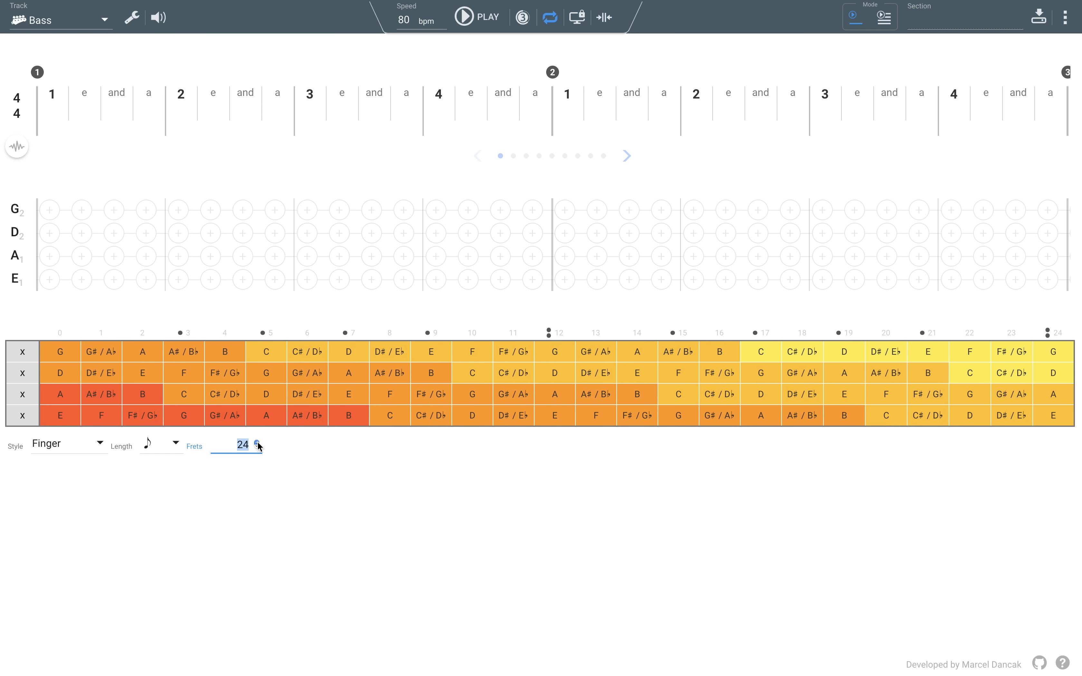
{"action": "scroll", "coordinate": [259, 448], "scroll_direction": "down", "scroll_amount": 5}
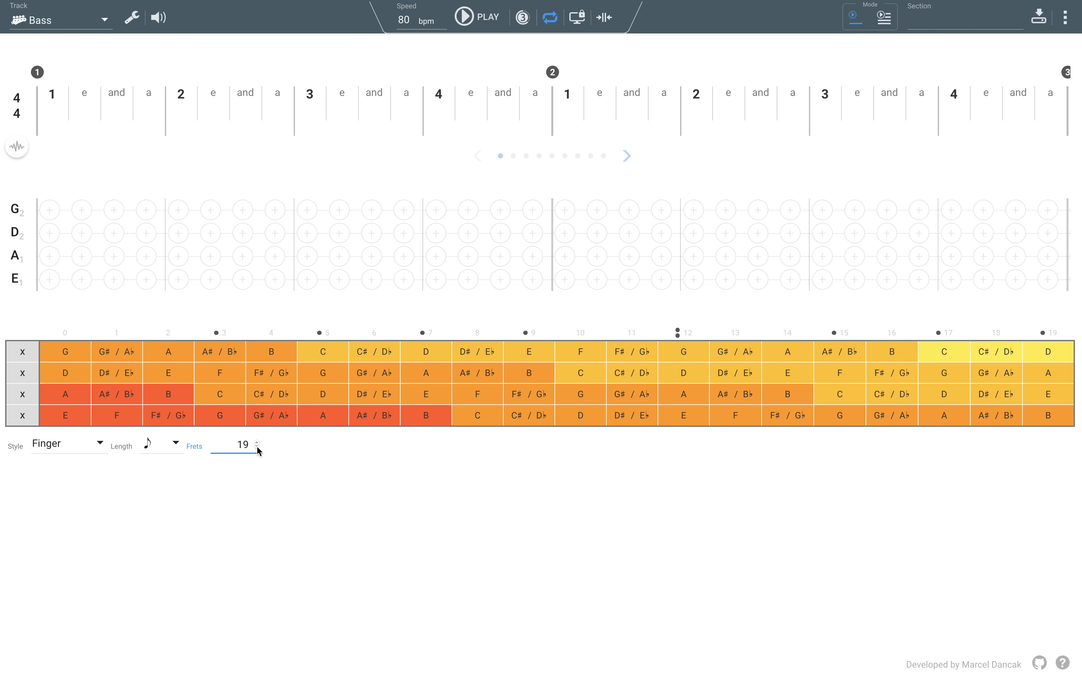
View the fretboard's note length options and set its playing style to Slap
{"action": "left_click", "coordinate": [154, 451]}
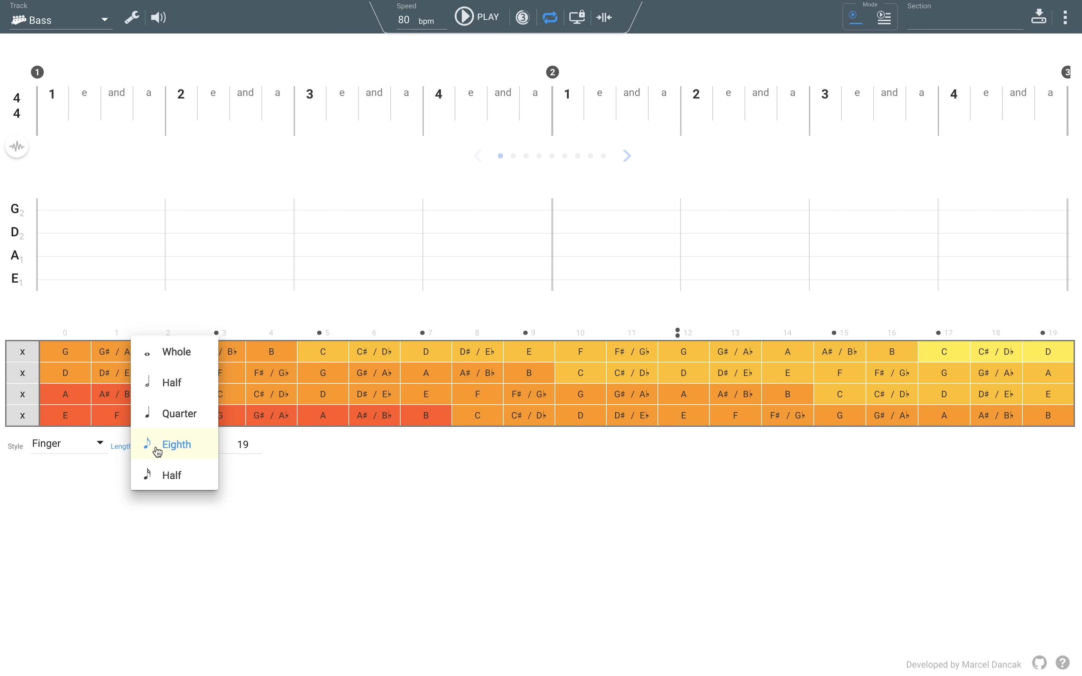
{"action": "left_click", "coordinate": [84, 471]}
{"action": "left_click", "coordinate": [70, 444]}
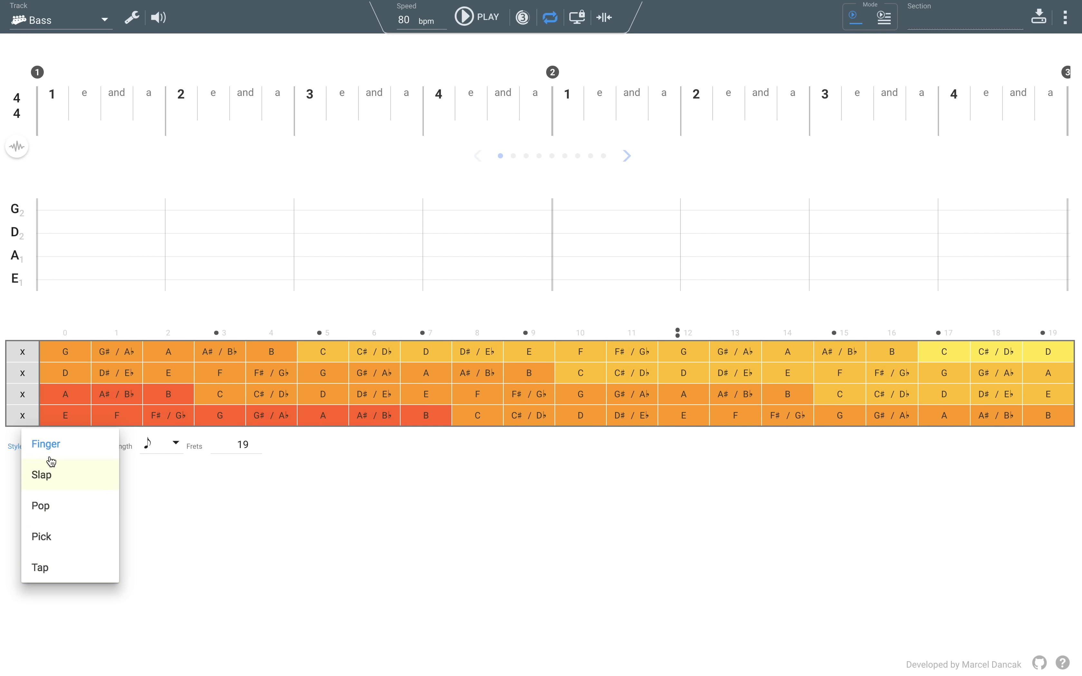
{"action": "left_click", "coordinate": [45, 478]}
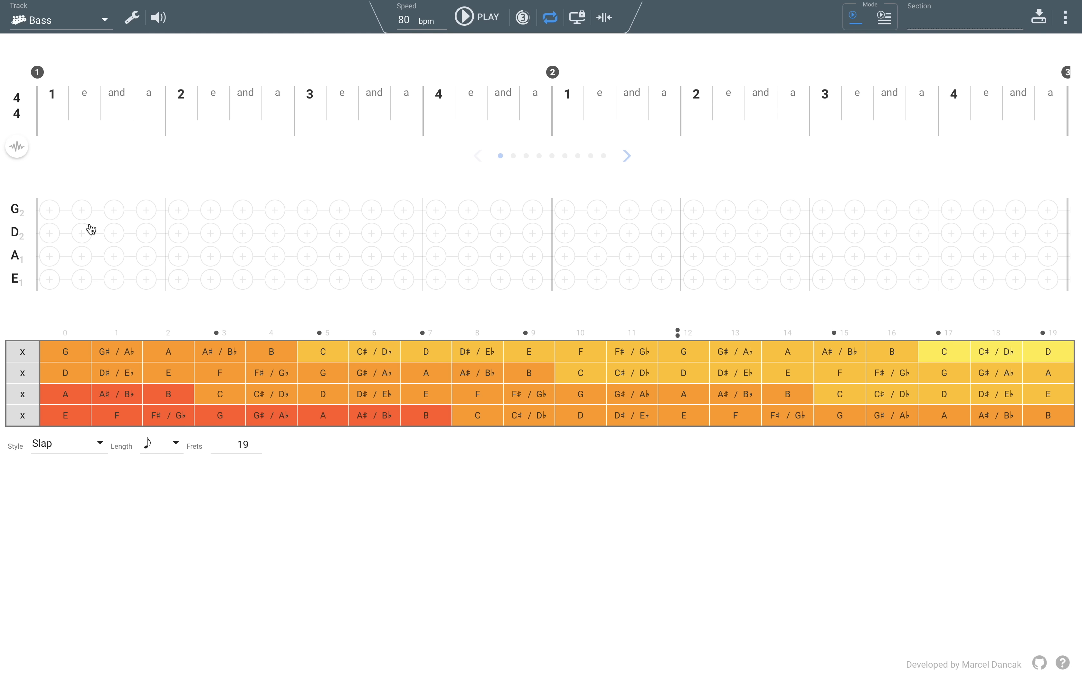
Set the tempo to 112 bpm and reduce the section to 2 bars
{"action": "left_click", "coordinate": [404, 20]}
{"action": "type", "text": "112"}
{"action": "left_click", "coordinate": [16, 104]}
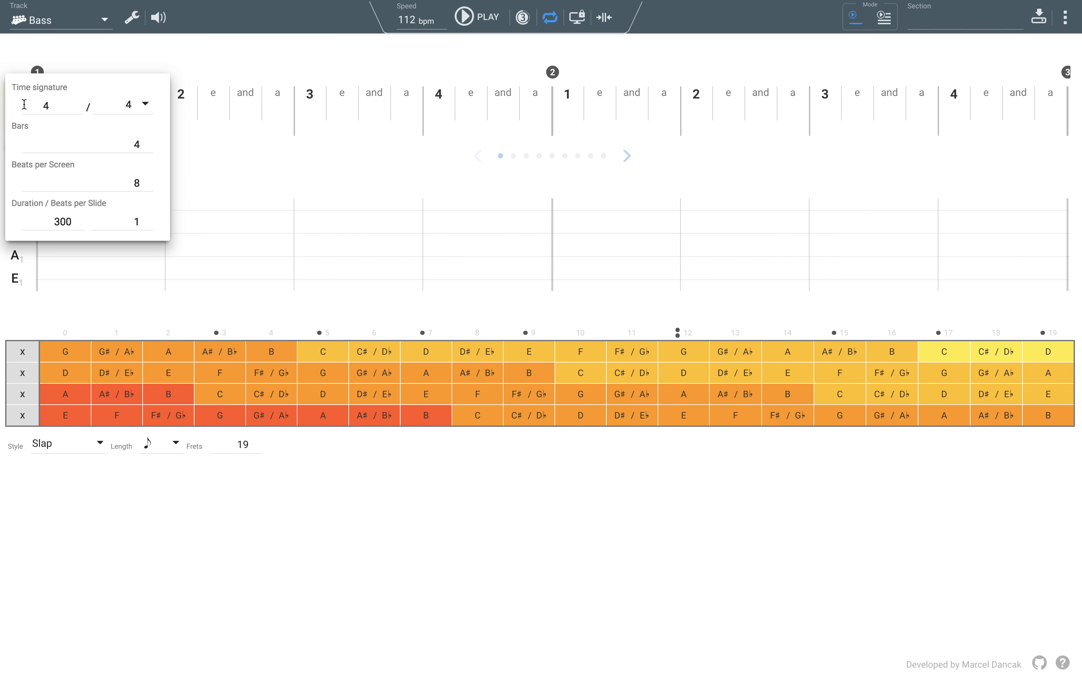
{"action": "left_click", "coordinate": [173, 144]}
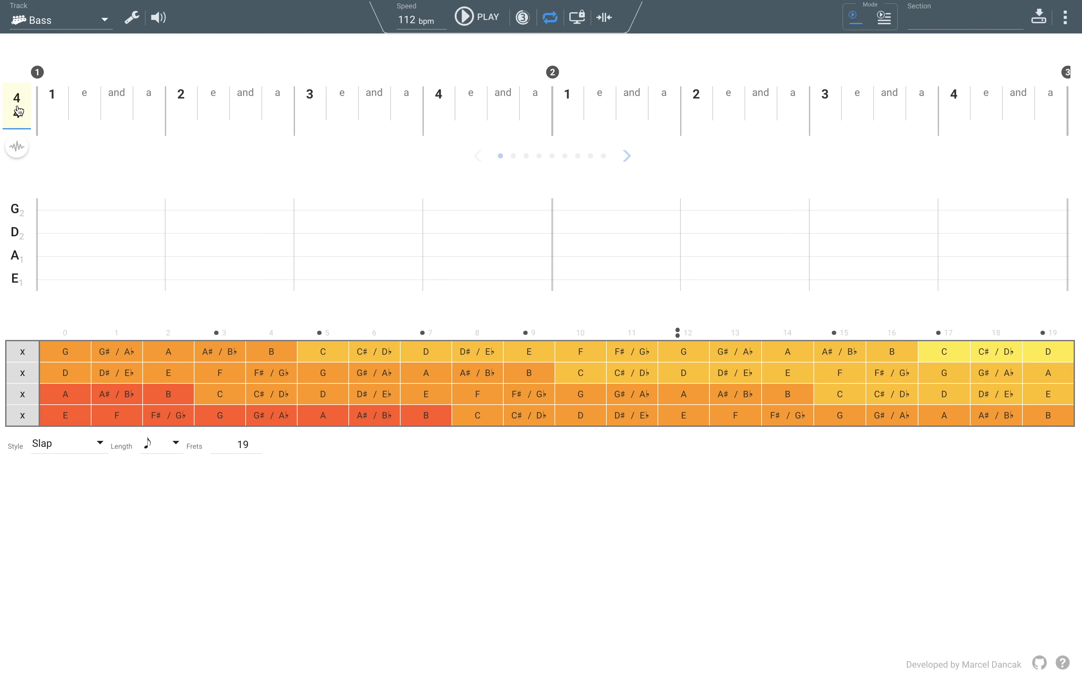
{"action": "left_click", "coordinate": [17, 111]}
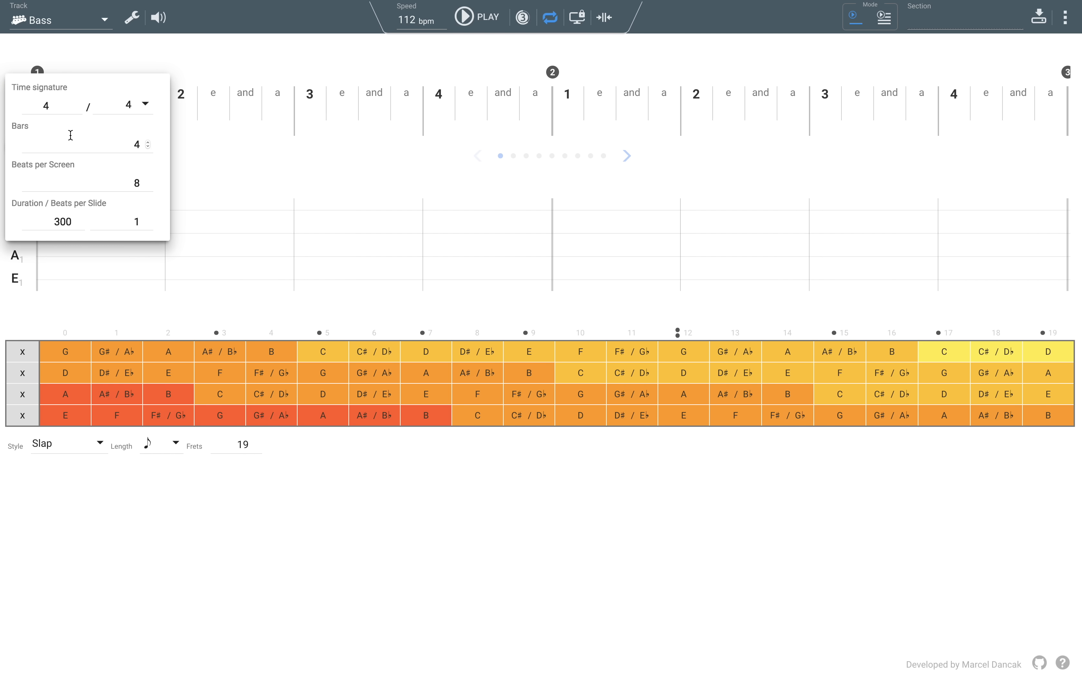
{"action": "left_click", "coordinate": [148, 147]}
{"action": "left_click", "coordinate": [148, 147]}
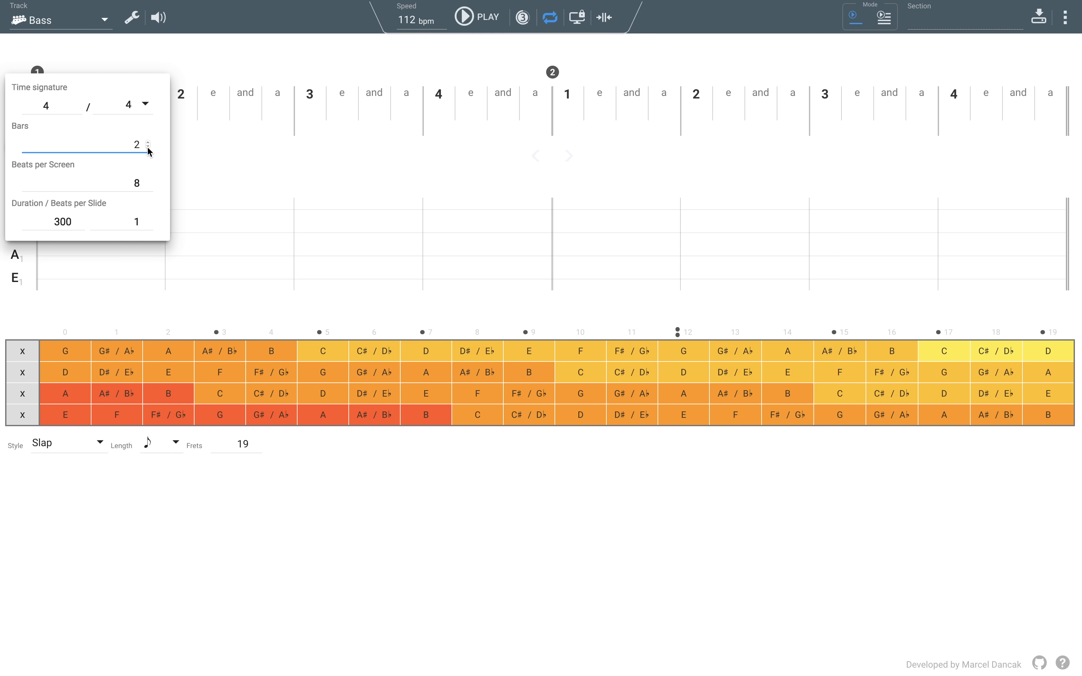
{"action": "left_click", "coordinate": [242, 152]}
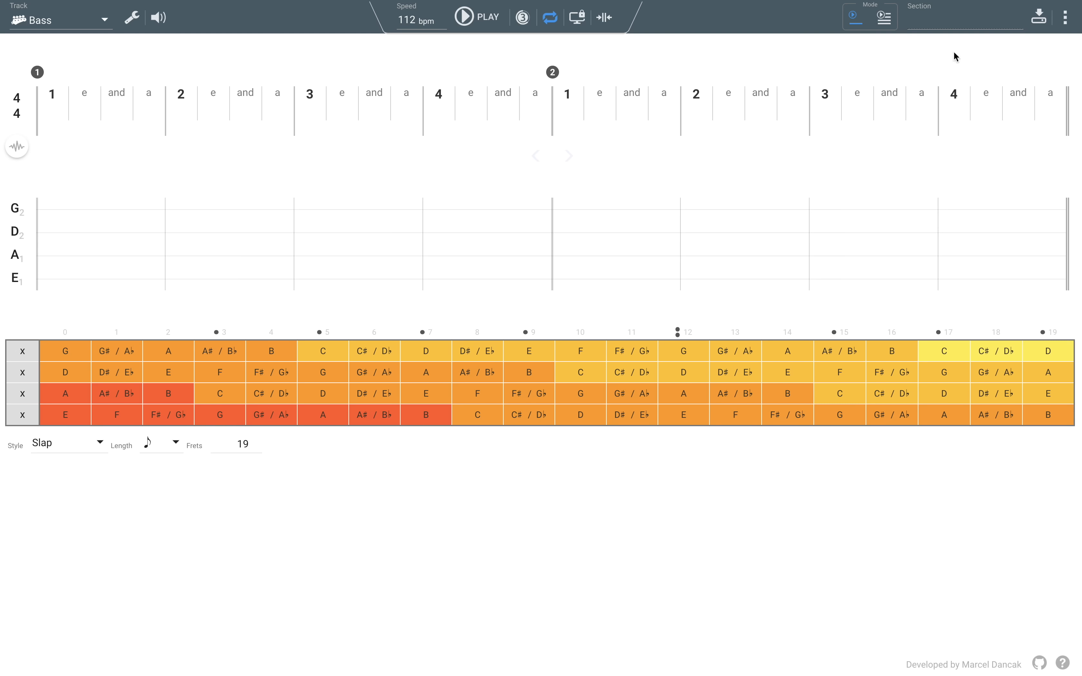
Place a slapped open E1 note on beat 1 of bar 1 and lengthen it to a dotted eighth
{"action": "mouse_move", "coordinate": [574, 213]}
{"action": "left_click_drag", "start_coordinate": [66, 421], "coordinate": [62, 280]}
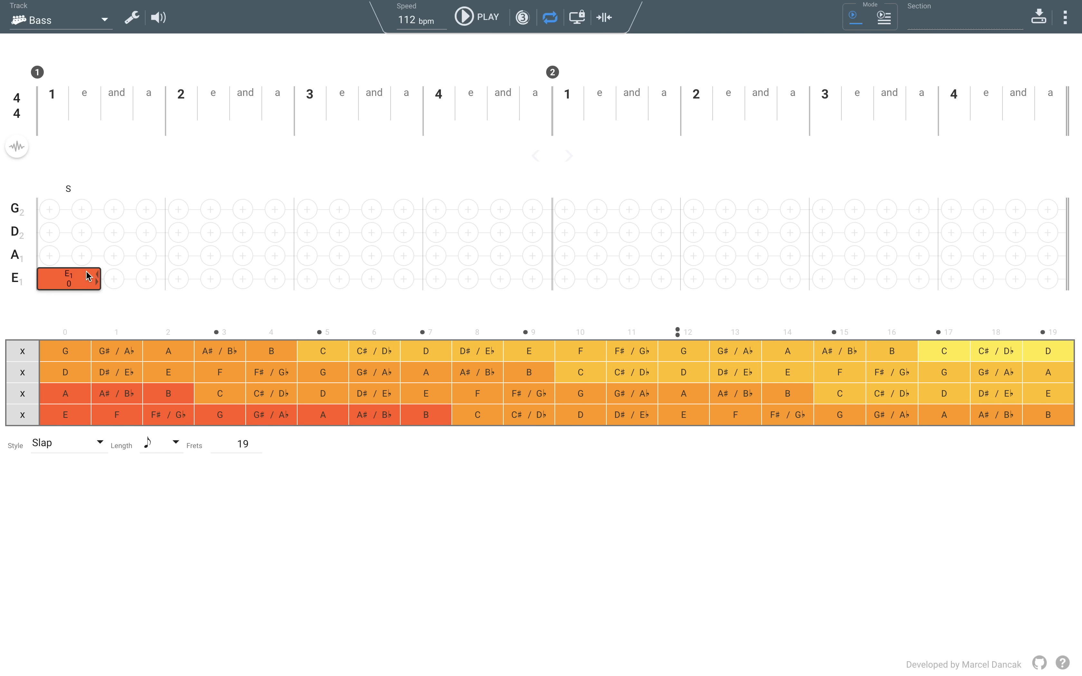
{"action": "left_click", "coordinate": [99, 278]}
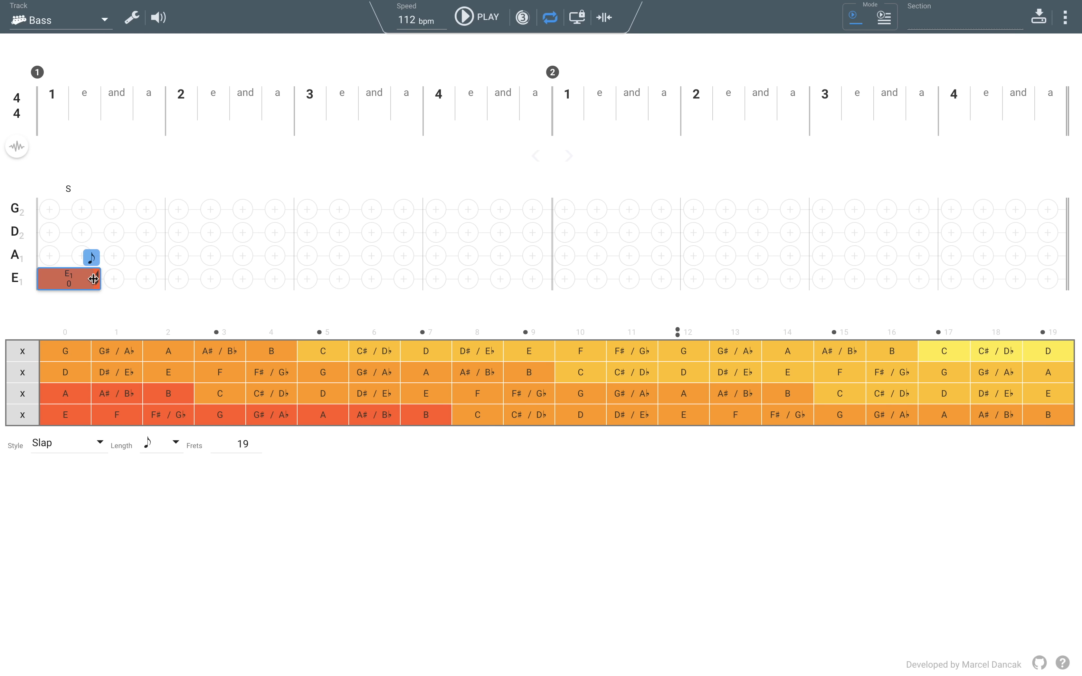
{"action": "mouse_move", "coordinate": [97, 278]}
{"action": "left_mouse_down"}
{"action": "mouse_move", "coordinate": [83, 279]}
{"action": "mouse_move", "coordinate": [184, 276]}
{"action": "mouse_move", "coordinate": [85, 276]}
{"action": "mouse_move", "coordinate": [121, 277]}
{"action": "left_mouse_up"}
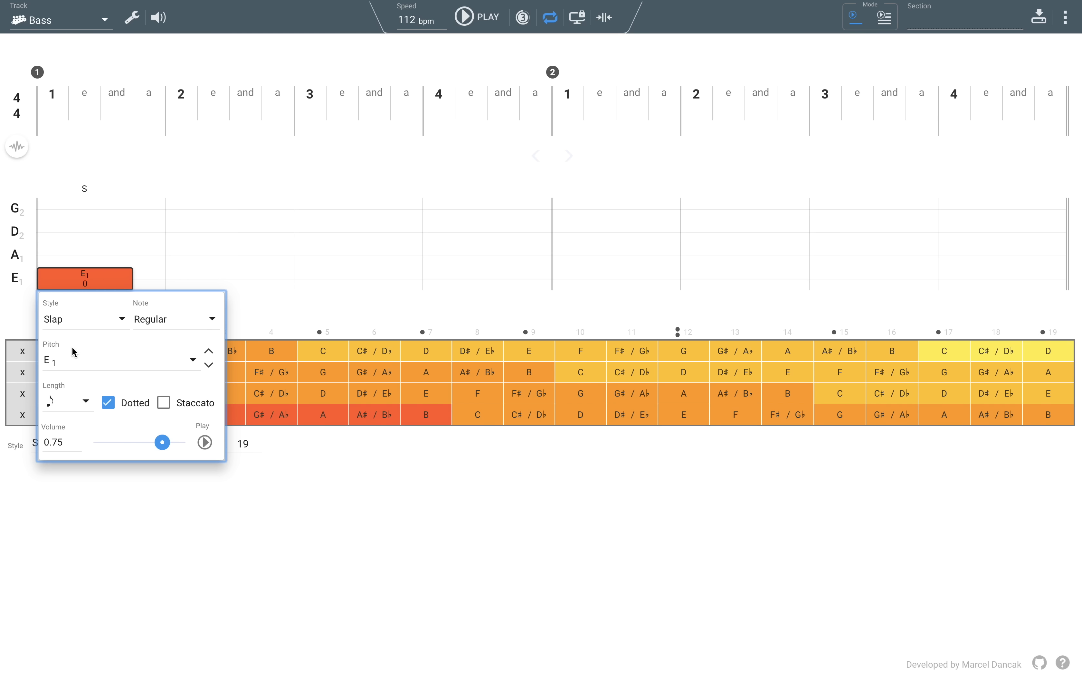
Review the playing styles and note types available for the first E1 note
{"action": "left_click", "coordinate": [122, 320]}
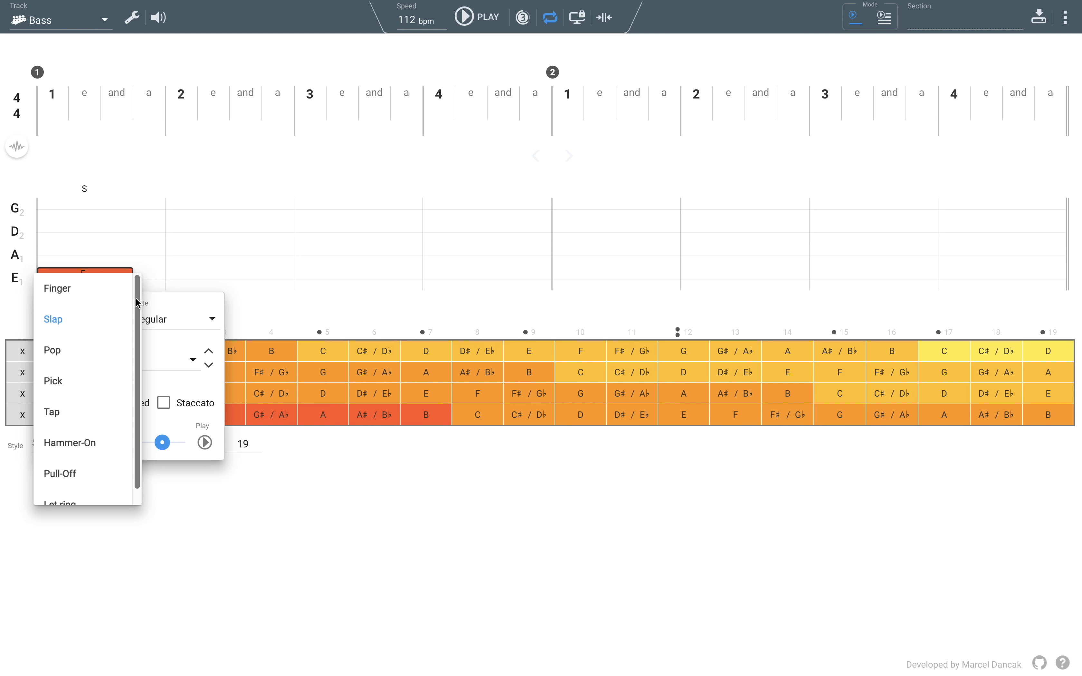
{"action": "left_click_drag", "start_coordinate": [136, 299], "coordinate": [137, 344]}
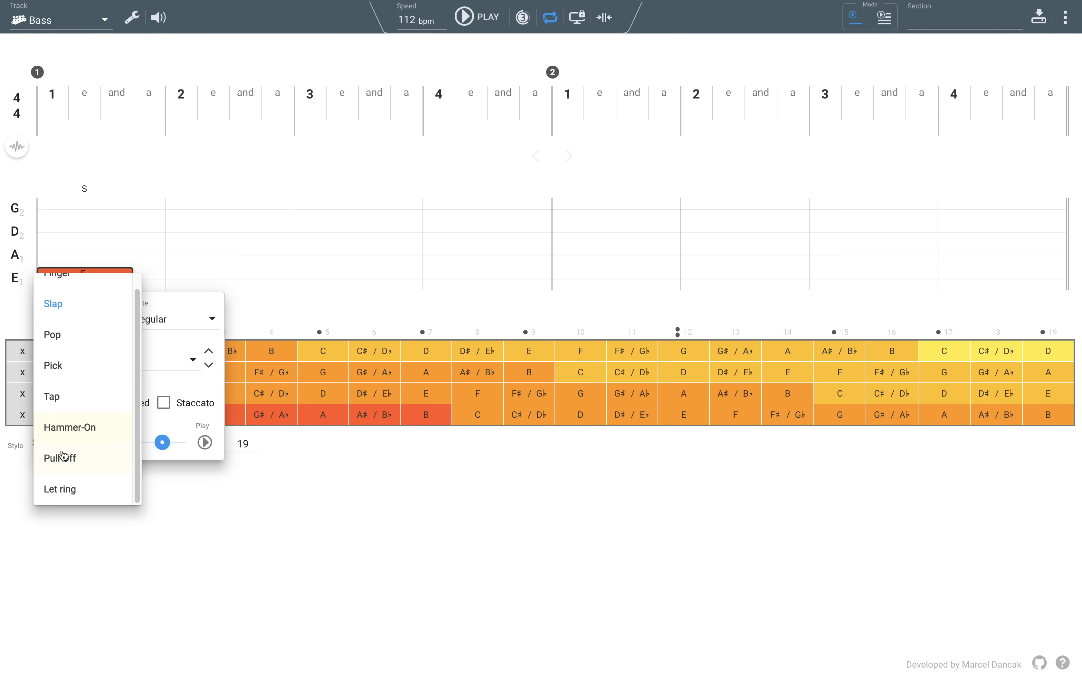
{"action": "left_click", "coordinate": [175, 309]}
{"action": "left_click", "coordinate": [175, 309]}
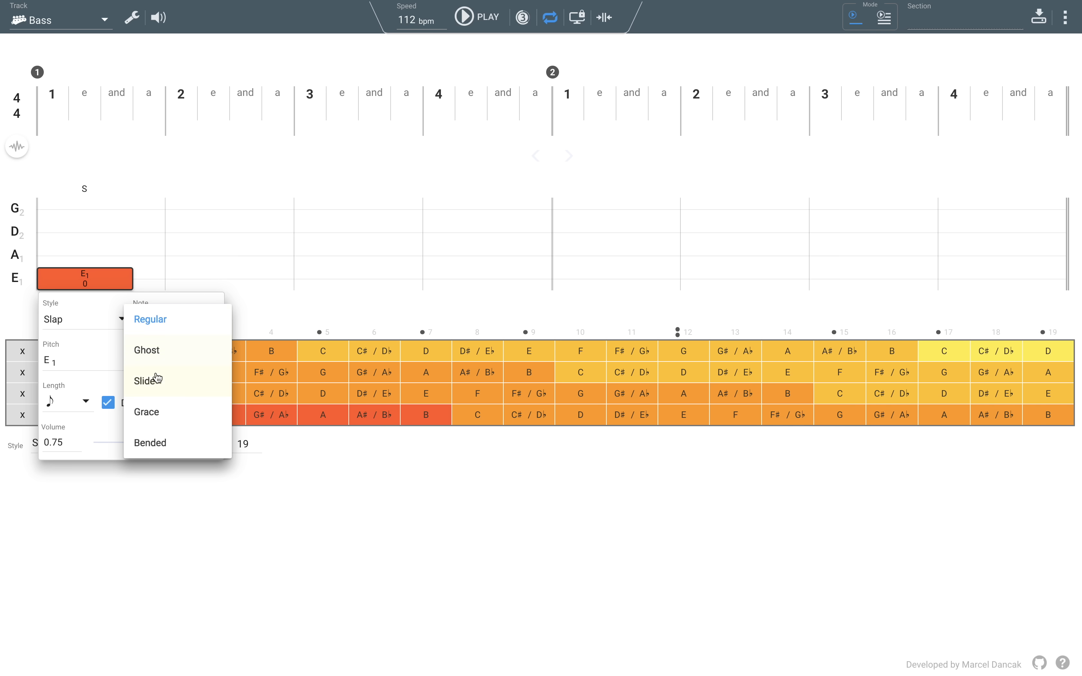
{"action": "left_click", "coordinate": [106, 320]}
{"action": "left_click", "coordinate": [212, 273]}
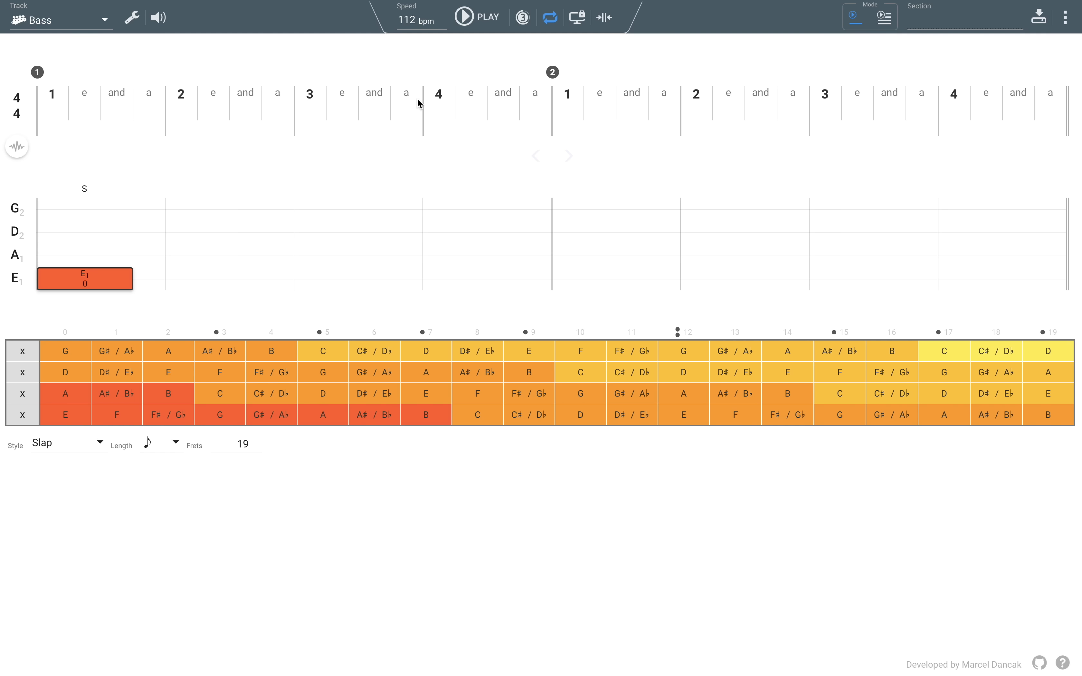
Add a sixteenth note on the D string at the "a" of beat 1, with Pop style and pitch E2
{"action": "scroll", "coordinate": [418, 100], "scroll_direction": "up", "scroll_amount": 2}
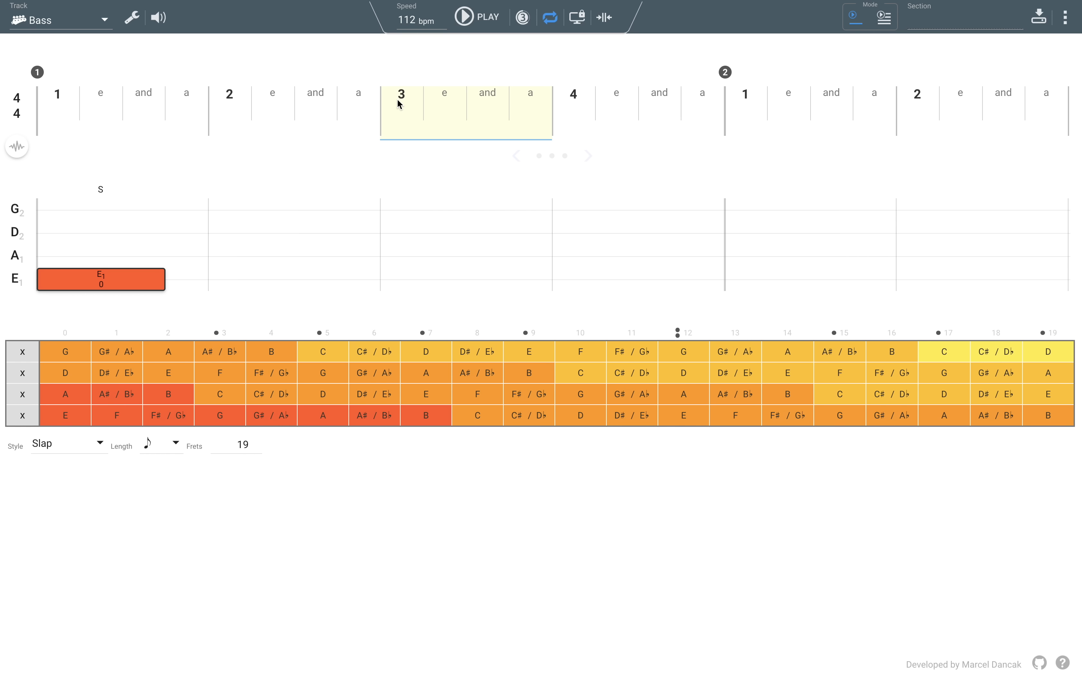
{"action": "scroll", "coordinate": [400, 104], "scroll_direction": "up", "scroll_amount": 1}
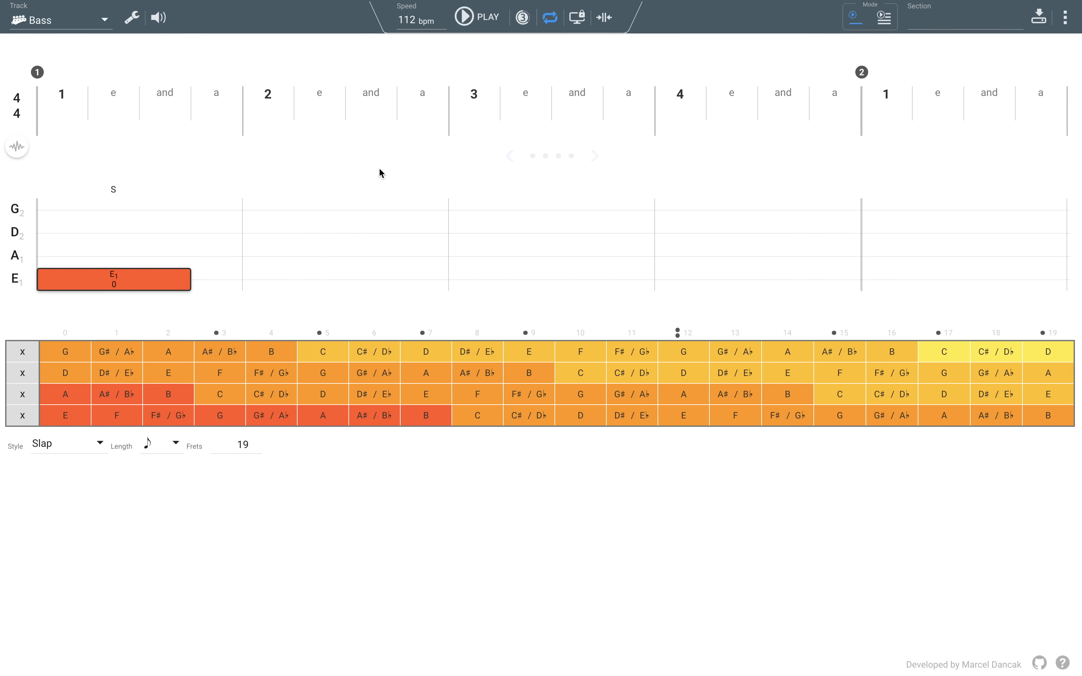
{"action": "mouse_move", "coordinate": [288, 207]}
{"action": "mouse_move", "coordinate": [107, 284]}
{"action": "left_click", "coordinate": [204, 235]}
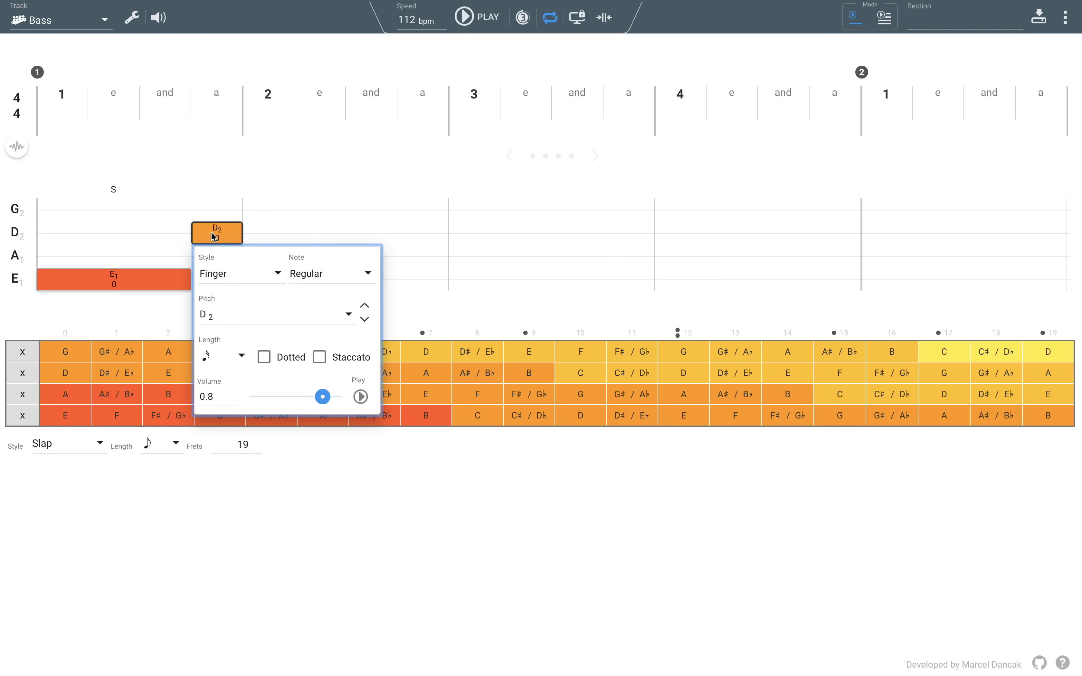
{"action": "left_click", "coordinate": [242, 276]}
{"action": "left_click", "coordinate": [221, 336]}
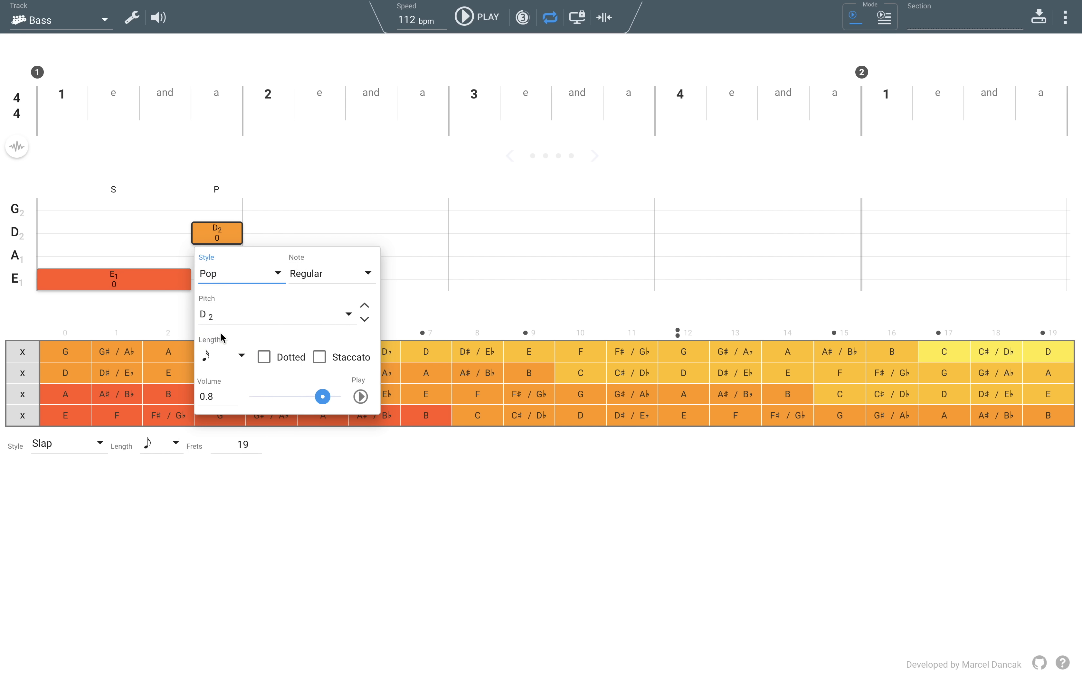
{"action": "left_click", "coordinate": [348, 316]}
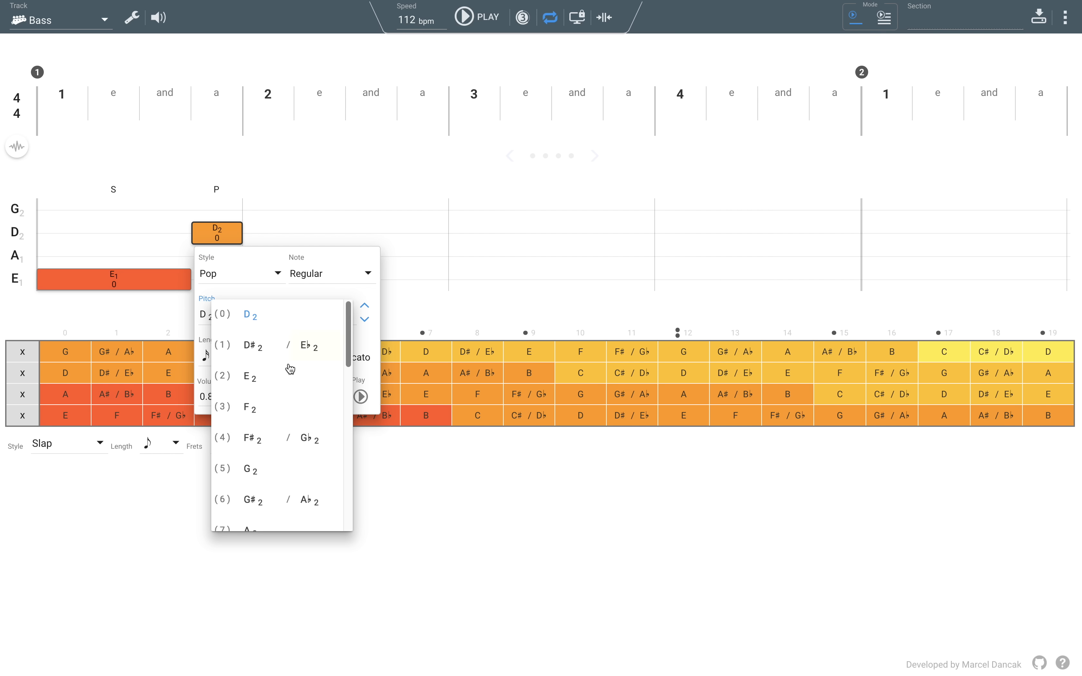
{"action": "left_click", "coordinate": [262, 384]}
{"action": "left_click", "coordinate": [372, 222]}
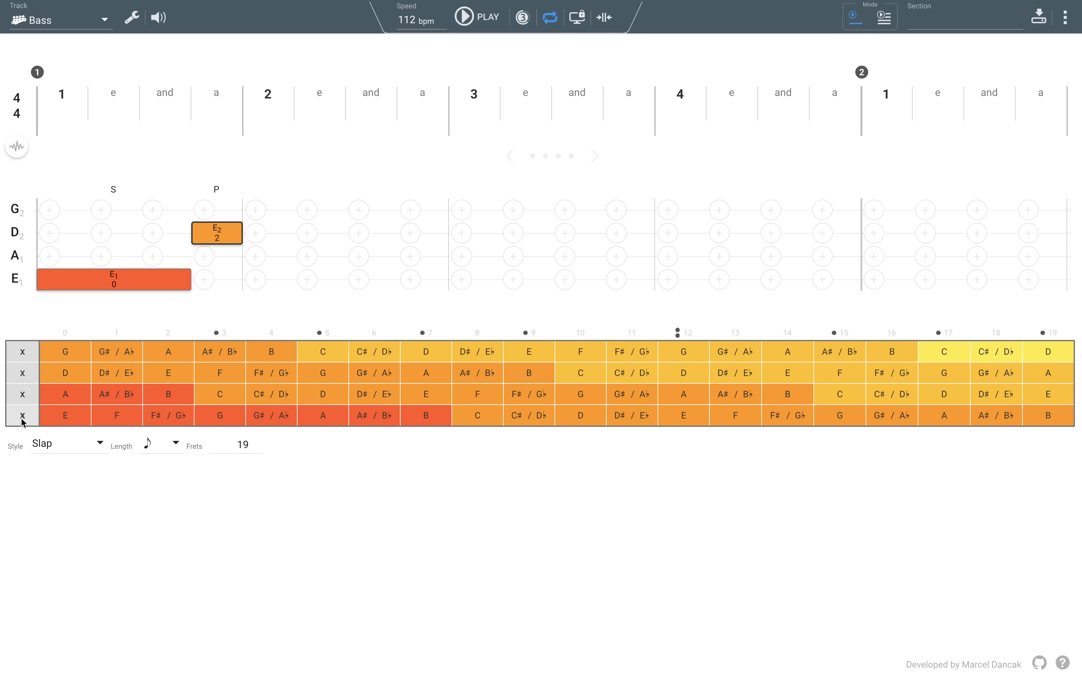
Add a slapped ghost note on the E string at beat 2 and copy the popped E2 note to the "e" of beat 2
{"action": "left_click", "coordinate": [251, 284]}
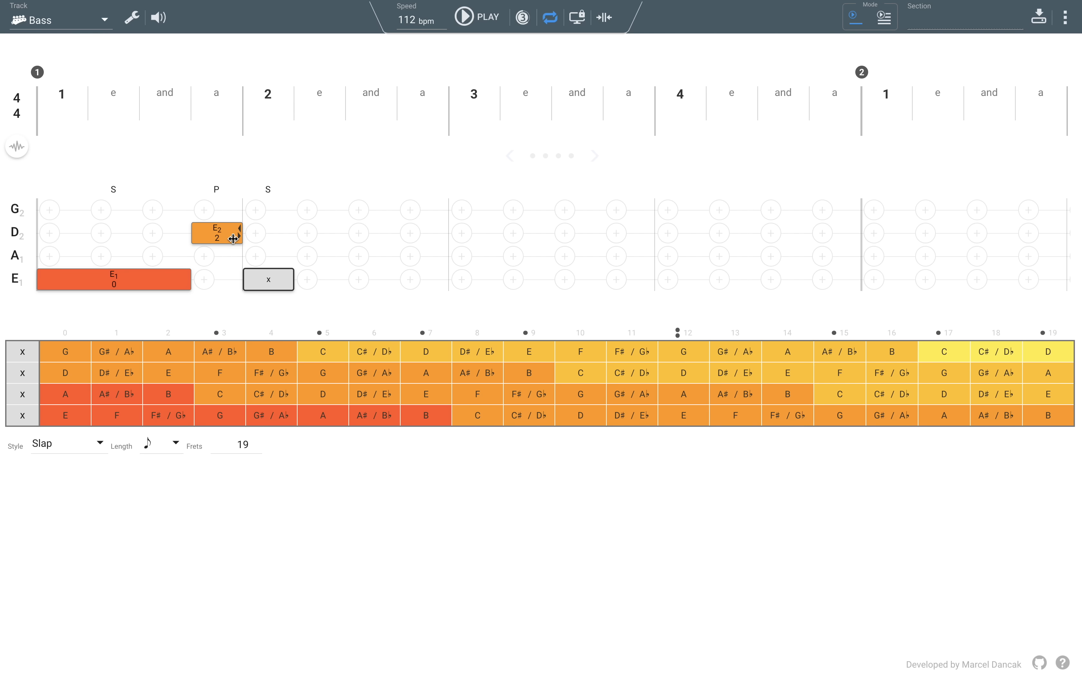
{"action": "left_click_drag", "start_coordinate": [223, 237], "coordinate": [313, 237]}
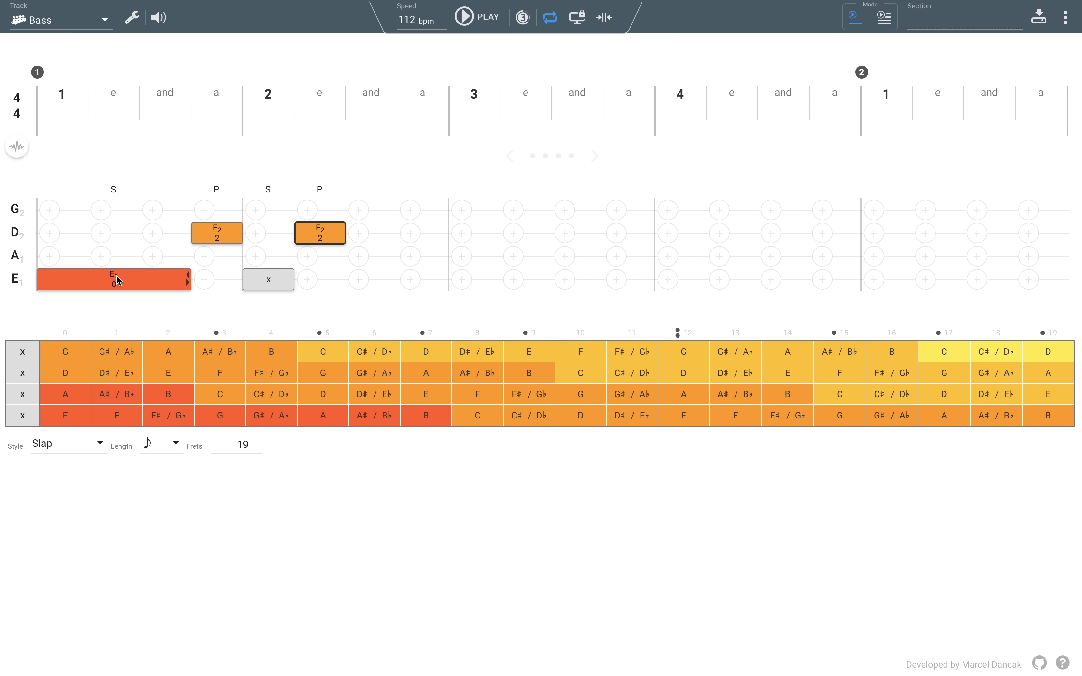
Copy the slapped E1 note to the "and" of beat 2 as an eighth, and add a dotted-eighth slapped G1 on beat 3
{"action": "left_click_drag", "start_coordinate": [117, 281], "coordinate": [455, 286]}
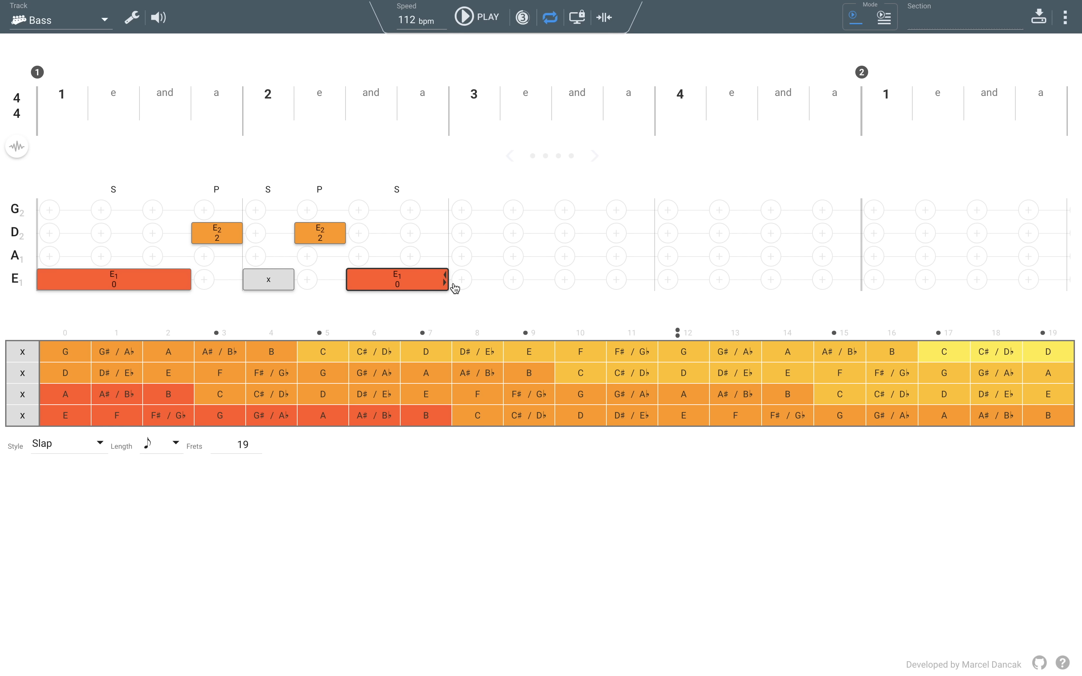
{"action": "left_click_drag", "start_coordinate": [224, 416], "coordinate": [577, 287]}
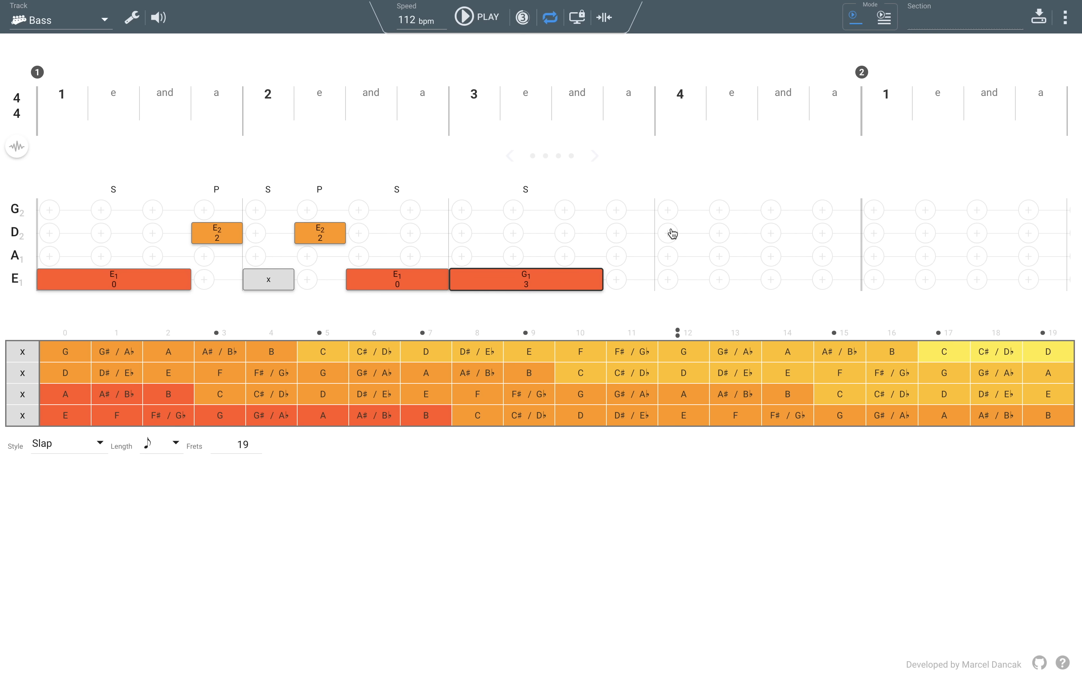
Copy the popped E2 note to beat 4 of bar 1 and change the copy to a Ghost note
{"action": "left_click_drag", "start_coordinate": [324, 235], "coordinate": [674, 233]}
{"action": "left_click", "coordinate": [681, 233]}
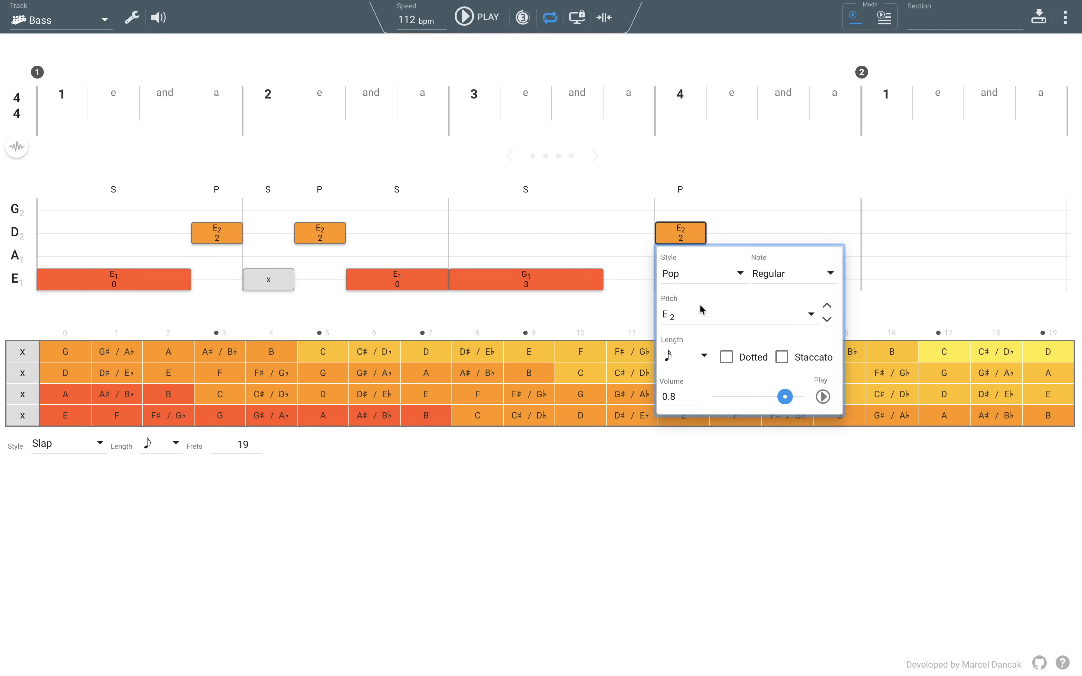
{"action": "left_click", "coordinate": [708, 319]}
{"action": "left_click", "coordinate": [819, 271]}
{"action": "left_click", "coordinate": [819, 272]}
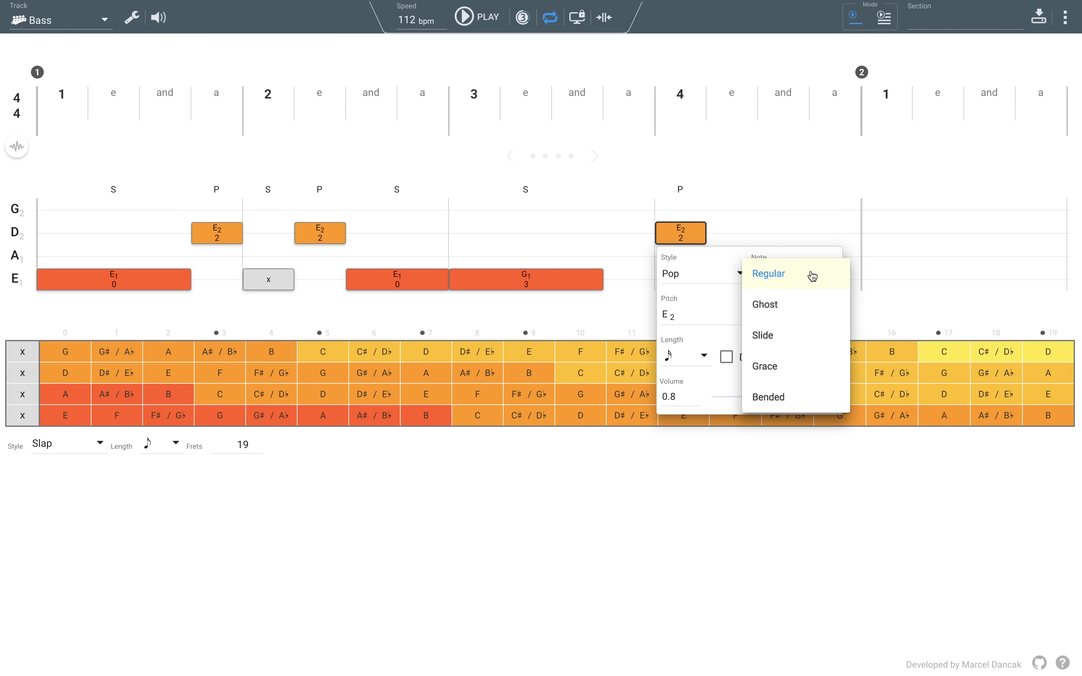
{"action": "left_click", "coordinate": [778, 309]}
{"action": "left_click", "coordinate": [833, 235]}
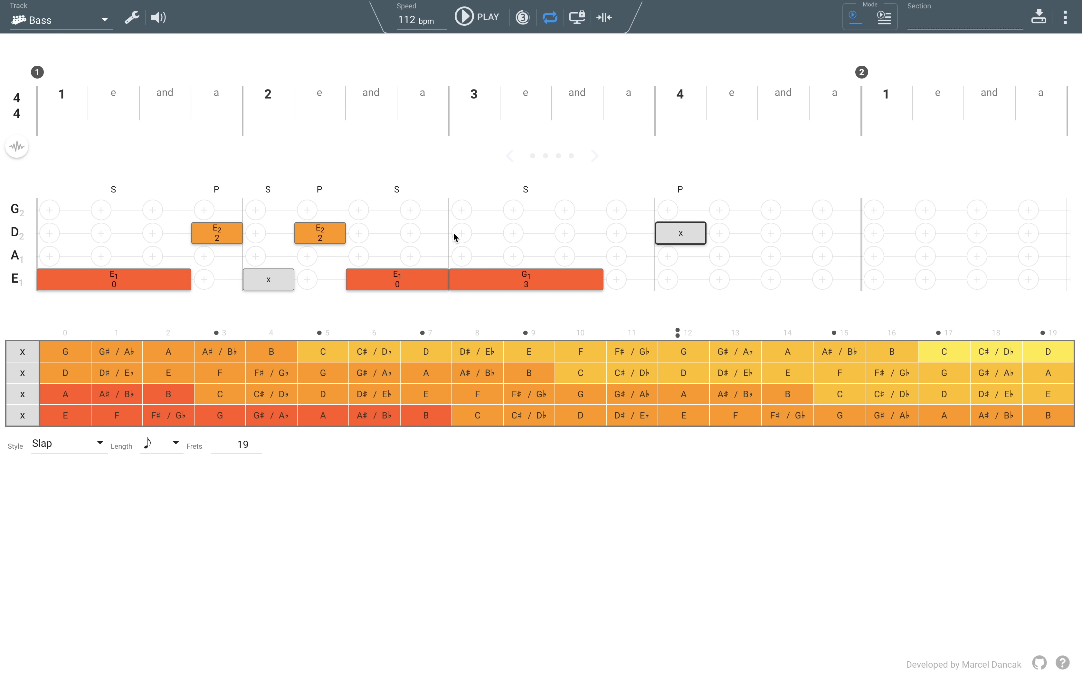
Copy the popped E2 note to the "a" of beat 4 in bar 1 and set its pitch to G2
{"action": "left_click_drag", "start_coordinate": [322, 237], "coordinate": [829, 238]}
{"action": "left_click", "coordinate": [828, 238]}
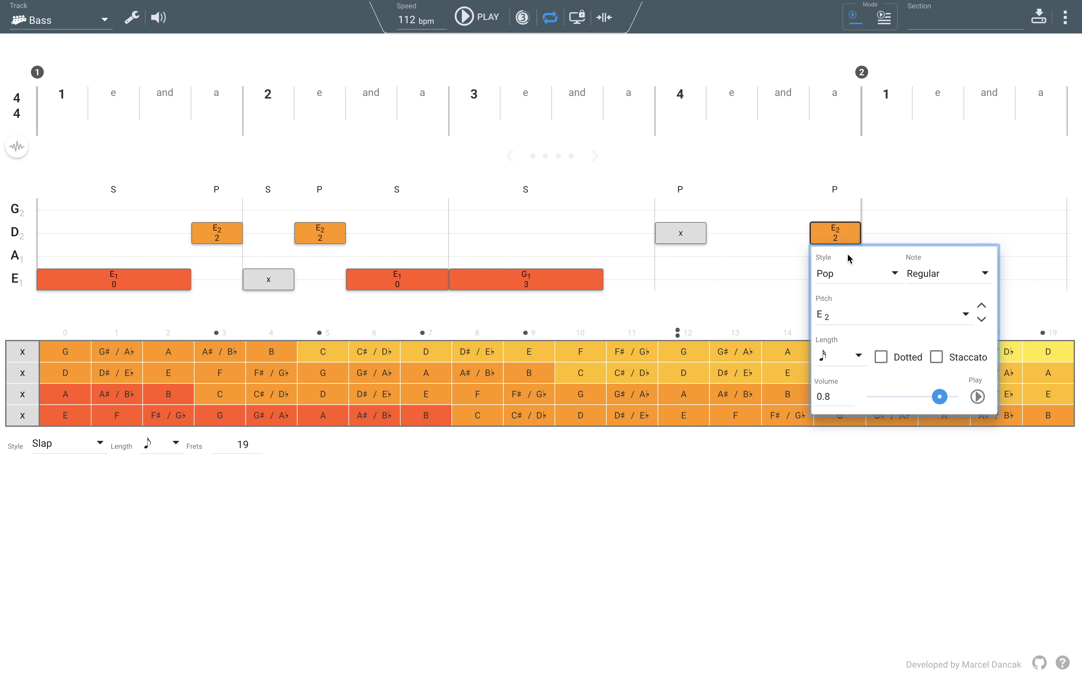
{"action": "left_click", "coordinate": [876, 319]}
{"action": "left_click", "coordinate": [864, 408]}
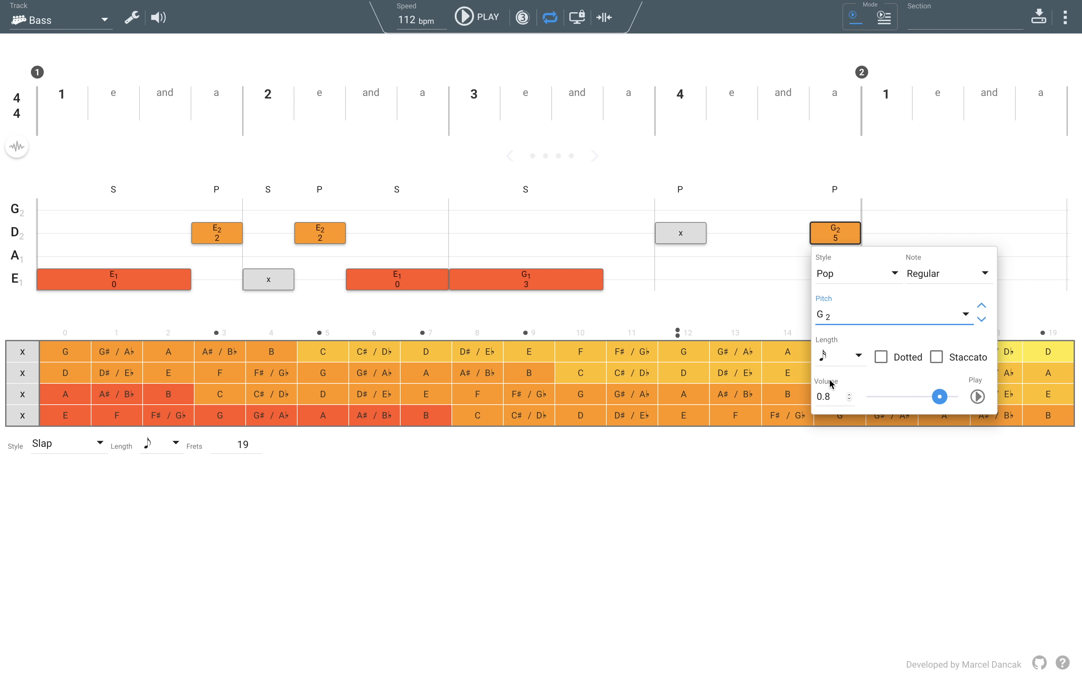
{"action": "left_click", "coordinate": [739, 214]}
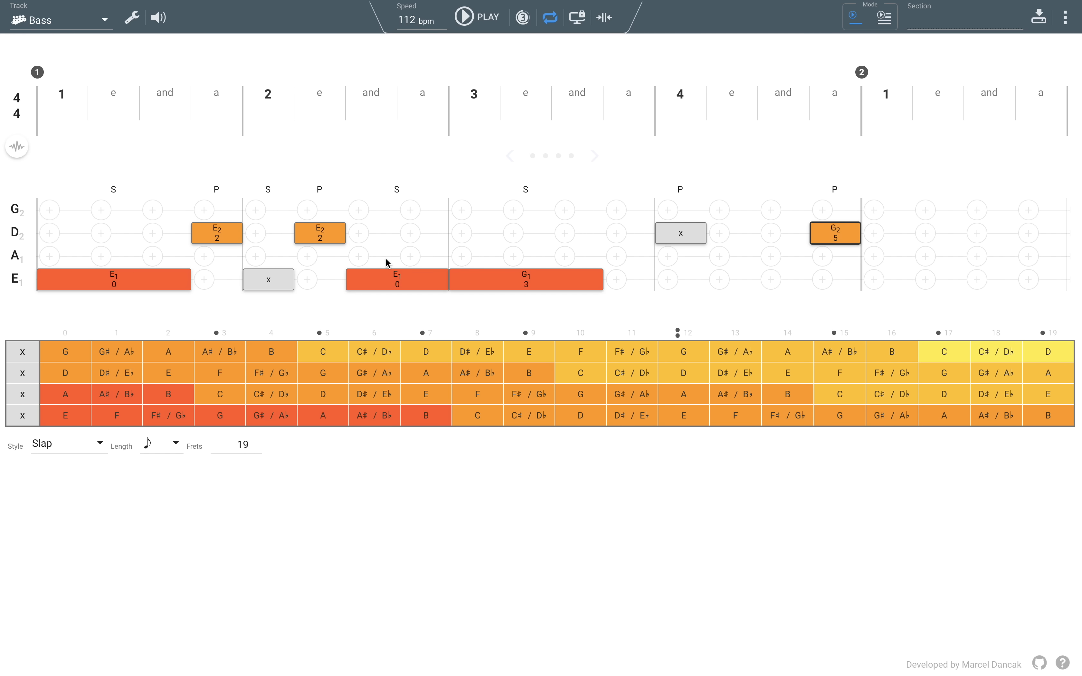
Add a dotted-eighth slapped A1 on beat 1 of bar 2, and copy the popped G2 to that beat's "a" with pitch A2
{"action": "left_click", "coordinate": [890, 281]}
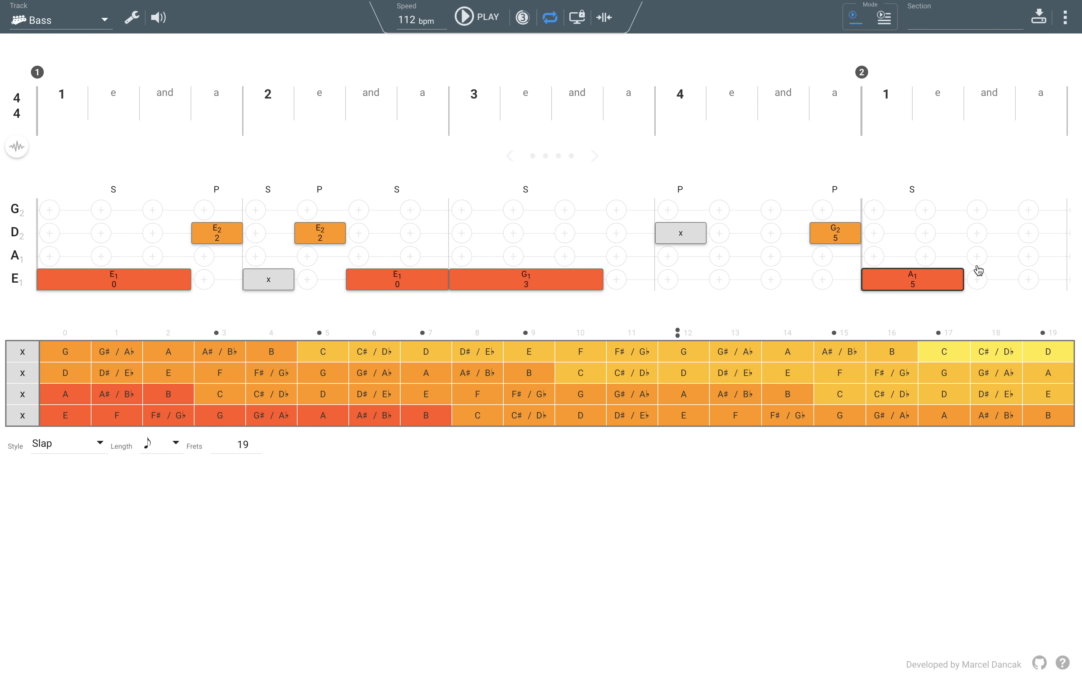
{"action": "left_click_drag", "start_coordinate": [961, 276], "coordinate": [1006, 275]}
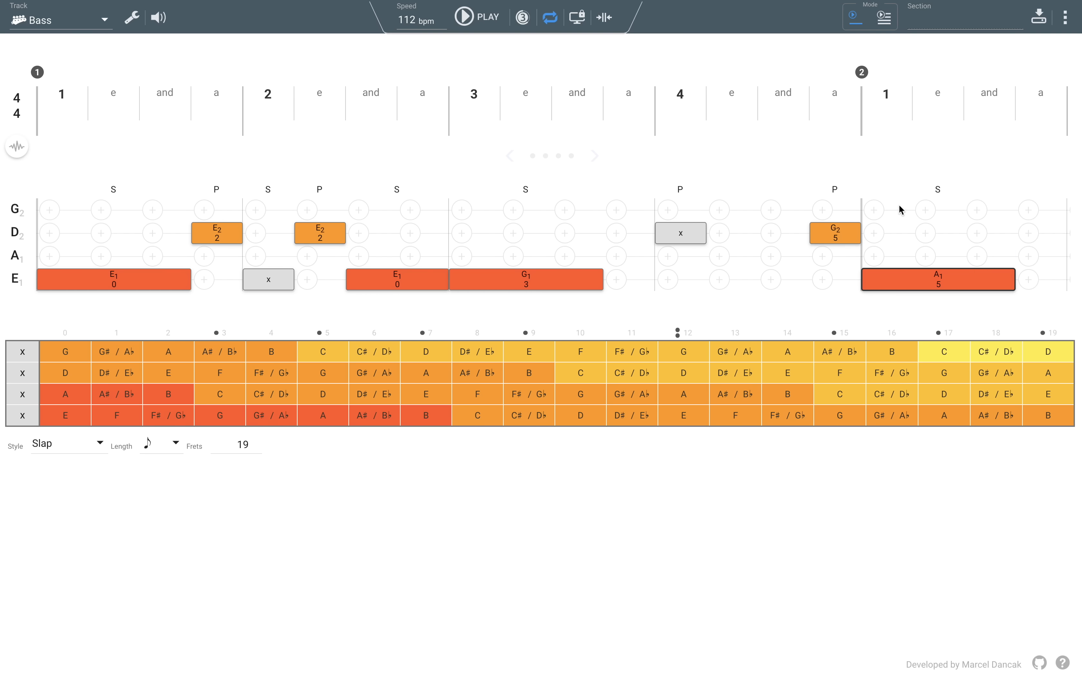
{"action": "left_click_drag", "start_coordinate": [836, 236], "coordinate": [1035, 241]}
{"action": "left_click", "coordinate": [1036, 237]}
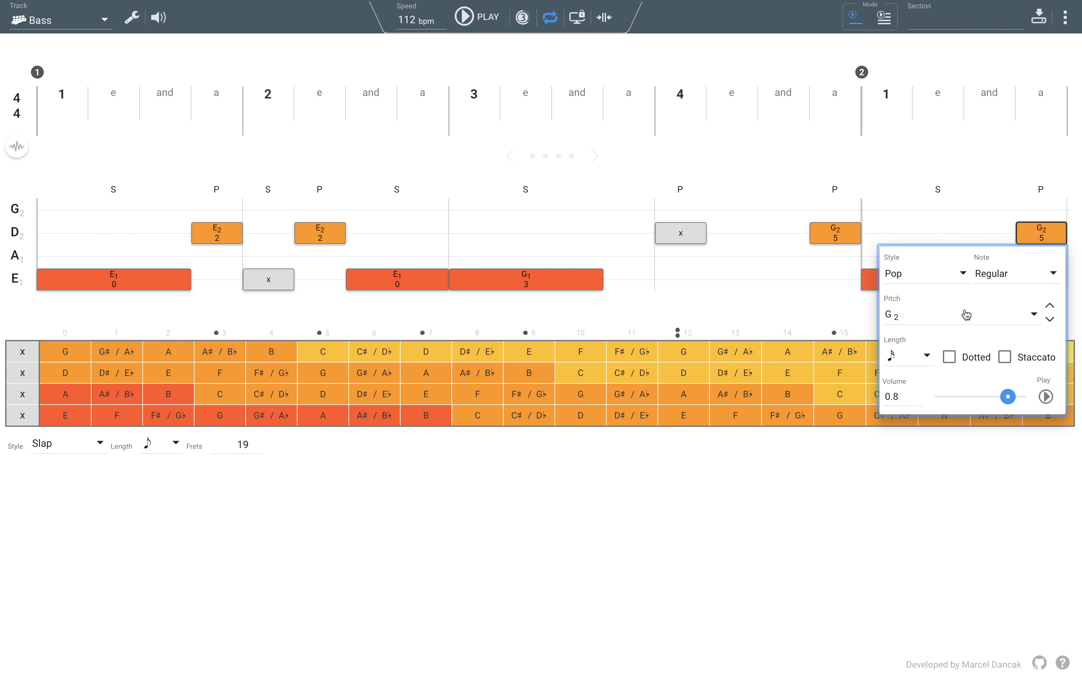
{"action": "left_click", "coordinate": [961, 312]}
{"action": "left_click", "coordinate": [941, 377]}
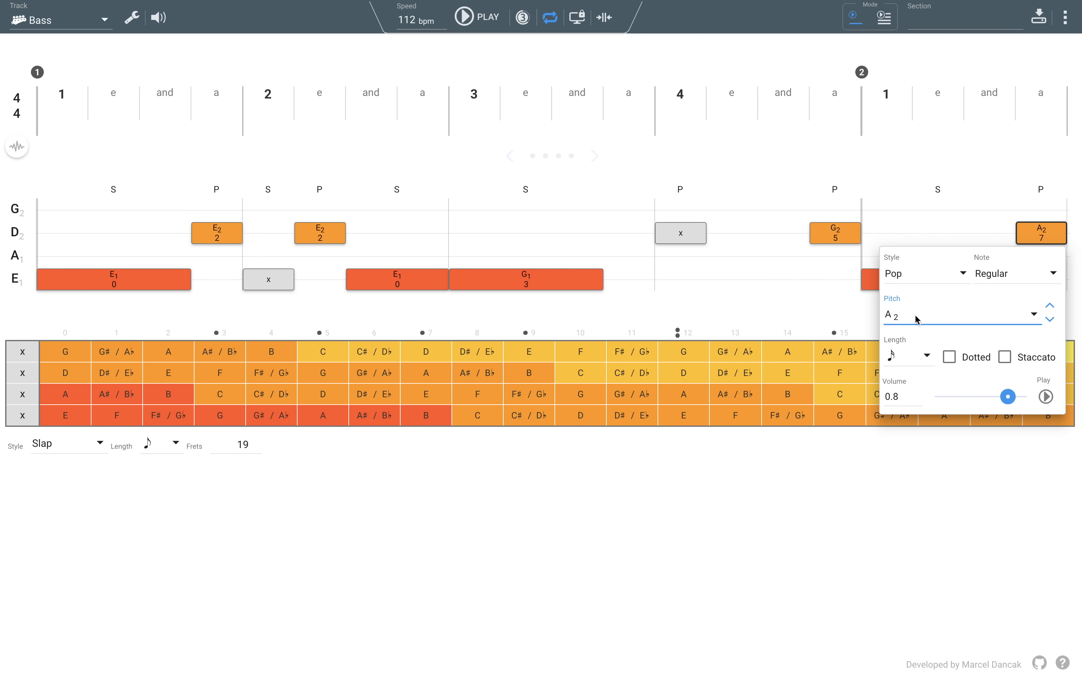
{"action": "left_click", "coordinate": [595, 165]}
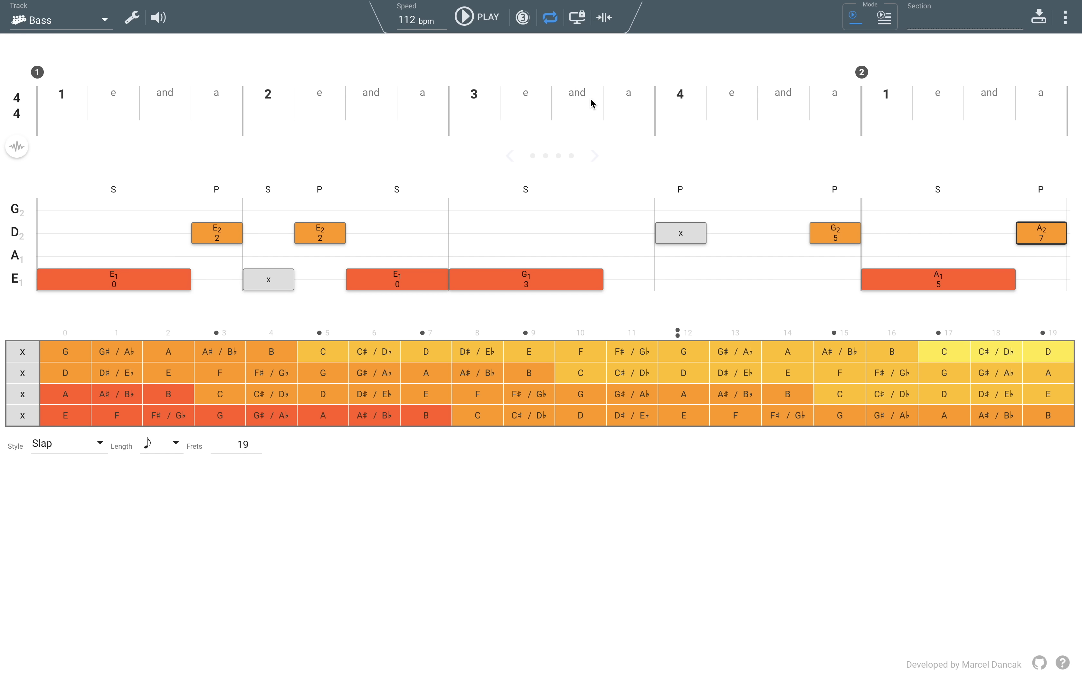
{"action": "left_click", "coordinate": [465, 18]}
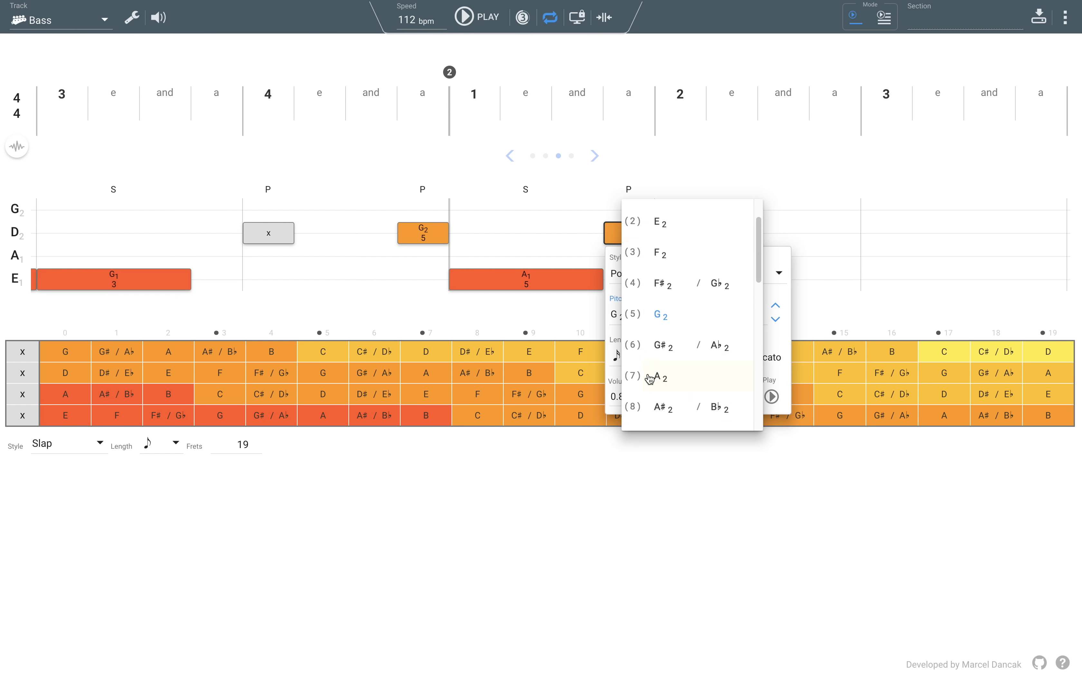
{"action": "left_click", "coordinate": [648, 380]}
{"action": "left_click", "coordinate": [756, 208]}
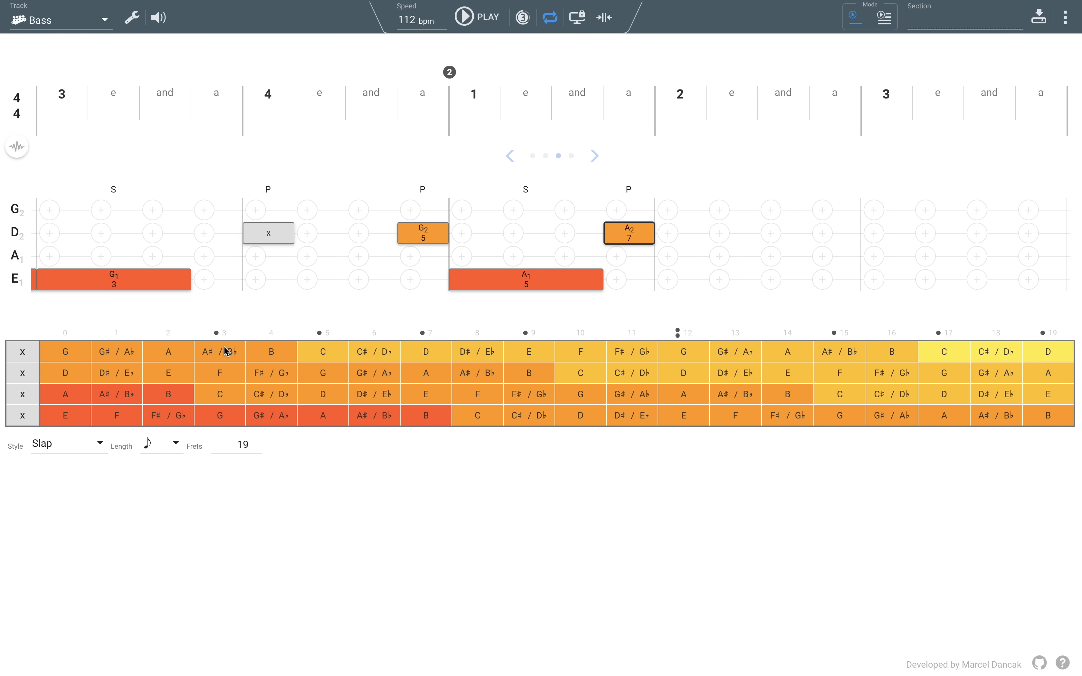
Add a slapped ghost note on the E string at beat 2 of bar 2 and copy the popped A2 note to its "e"
{"action": "left_click_drag", "start_coordinate": [425, 373], "coordinate": [666, 276]}
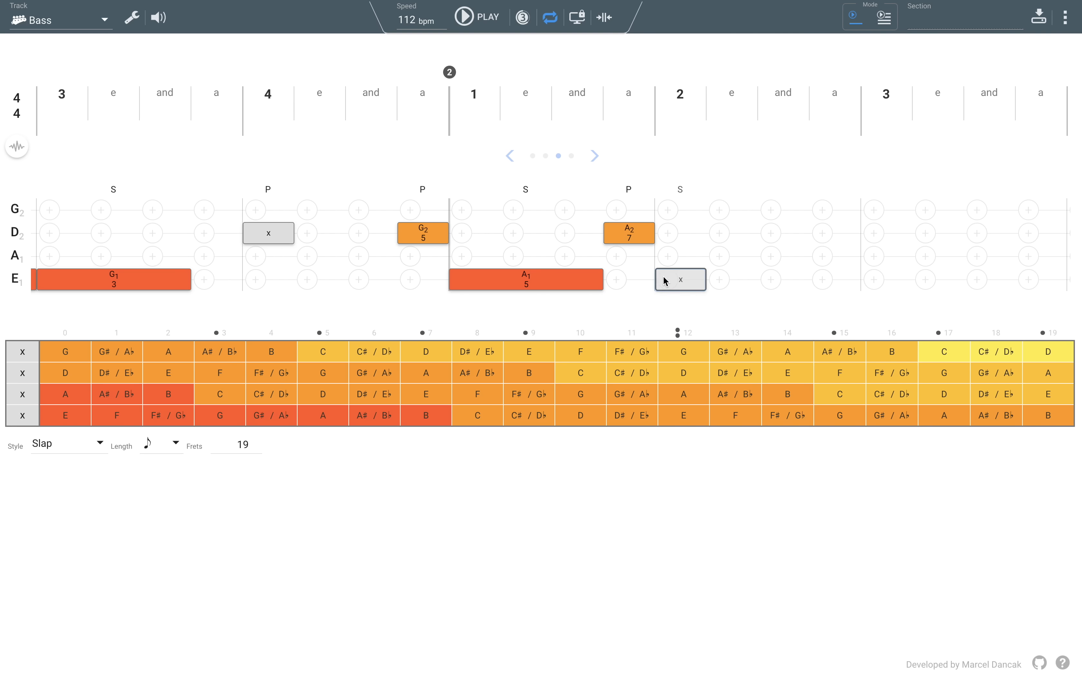
{"action": "left_click_drag", "start_coordinate": [624, 237], "coordinate": [710, 237]}
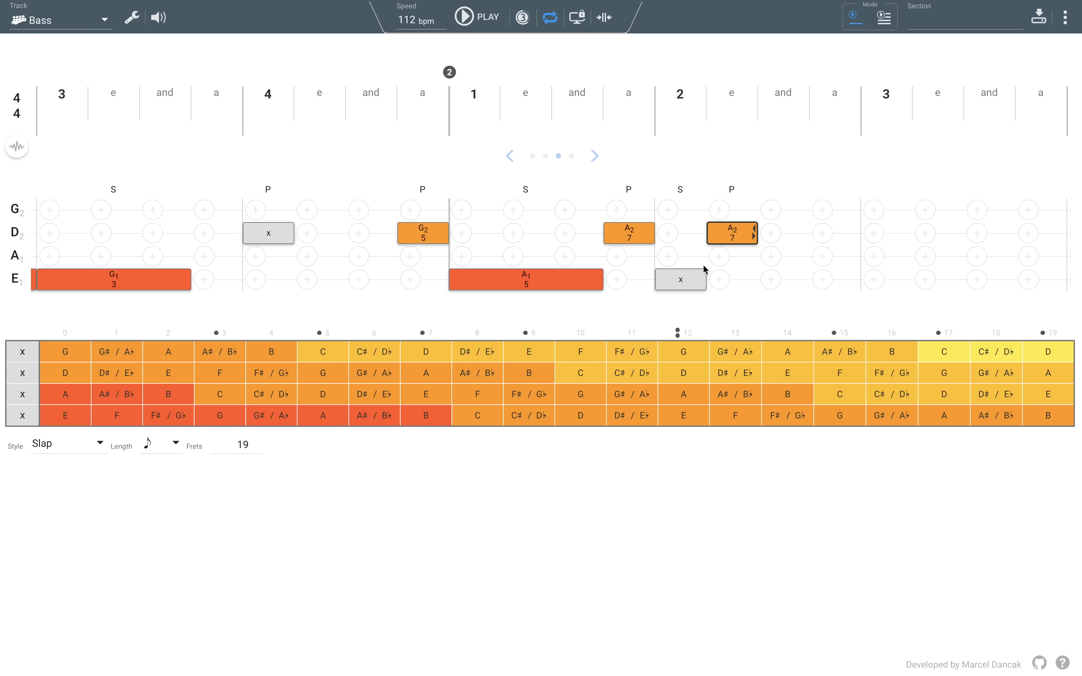
Copy the slapped A1 note to the "and" of beat 2 in bar 2 and add an eighth-note slapped A1 on beat 3
{"action": "left_click", "coordinate": [531, 283]}
{"action": "left_click_drag", "start_coordinate": [531, 283], "coordinate": [865, 279]}
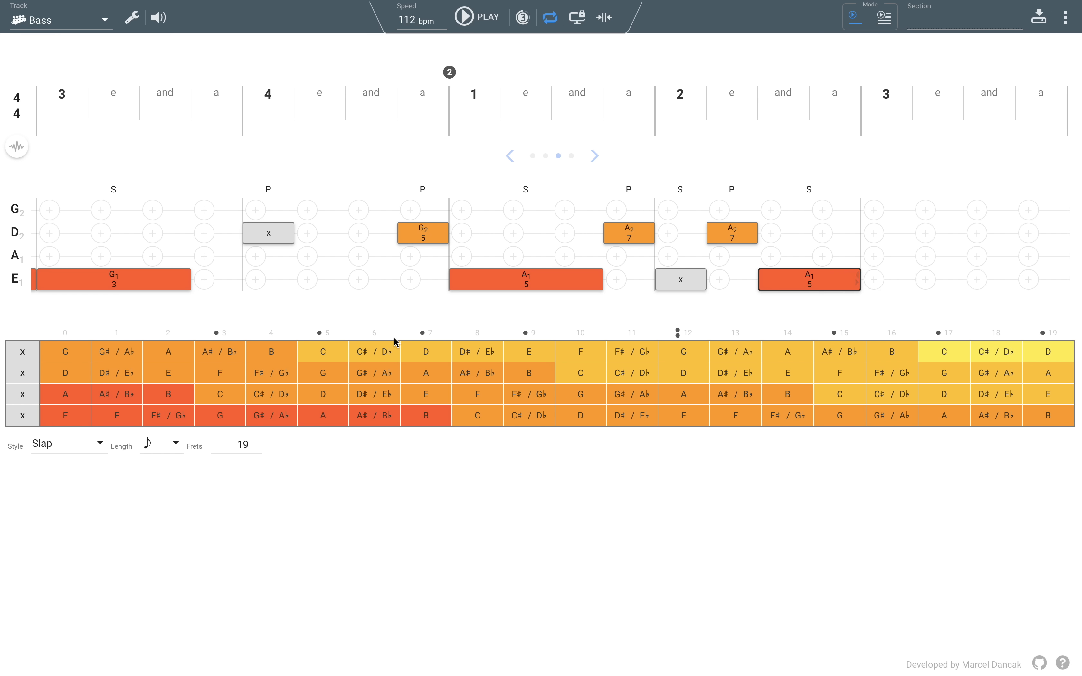
{"action": "left_click_drag", "start_coordinate": [323, 409], "coordinate": [898, 294]}
Change the A1 note on beat 3 of bar 2 to a Slide note that slides to B1
{"action": "mouse_move", "coordinate": [930, 289]}
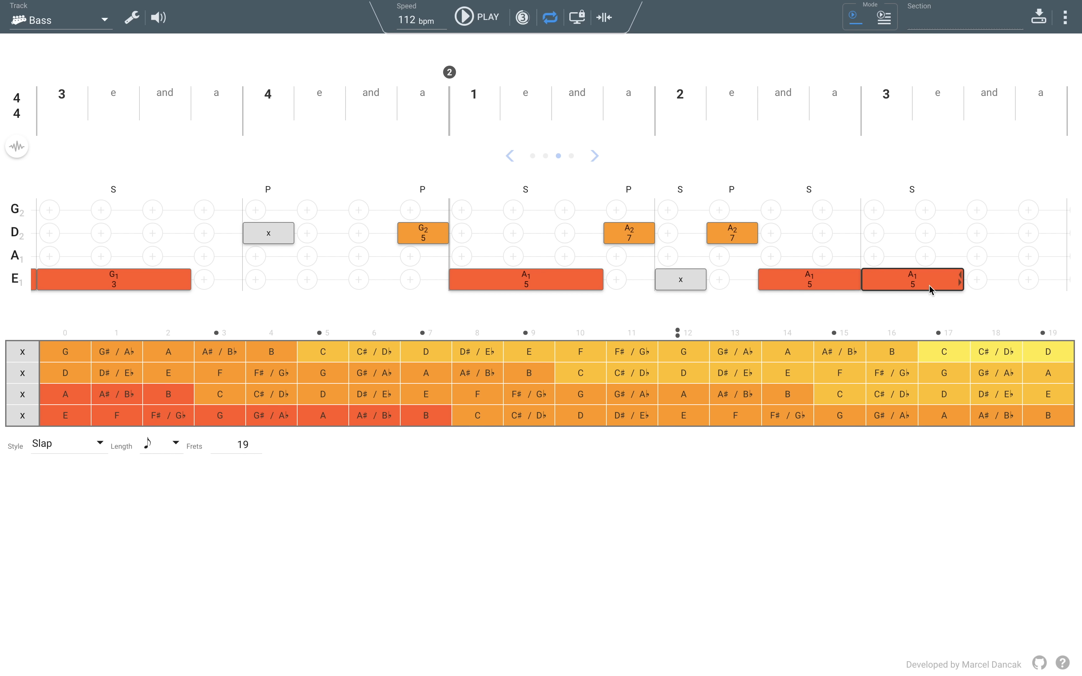
{"action": "left_click", "coordinate": [898, 287]}
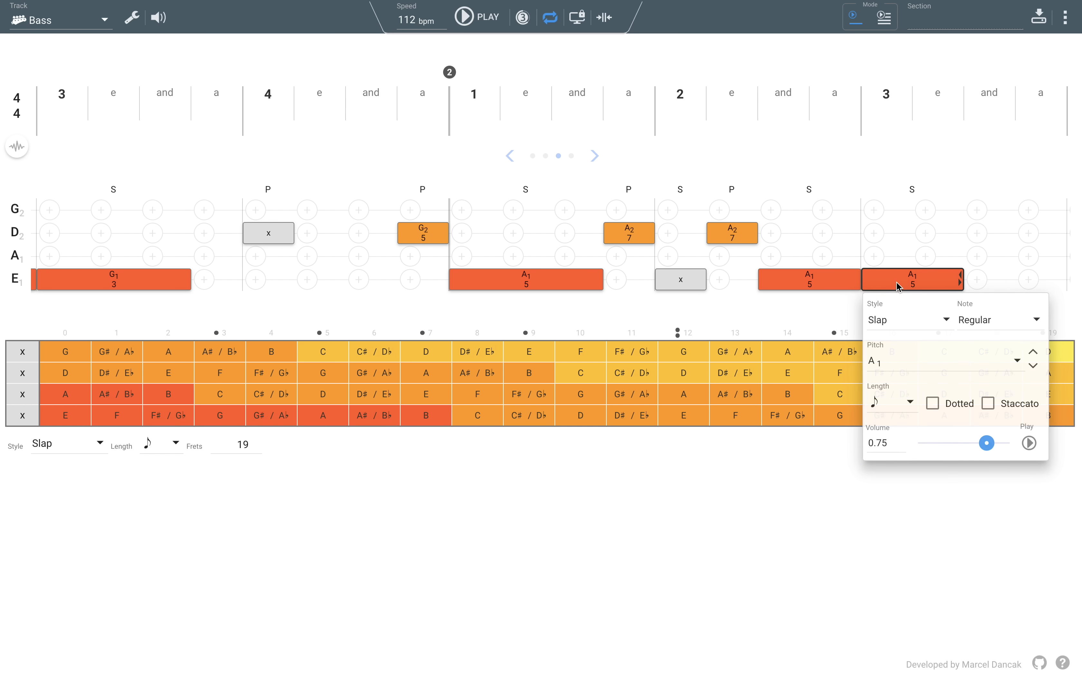
{"action": "left_click", "coordinate": [985, 314]}
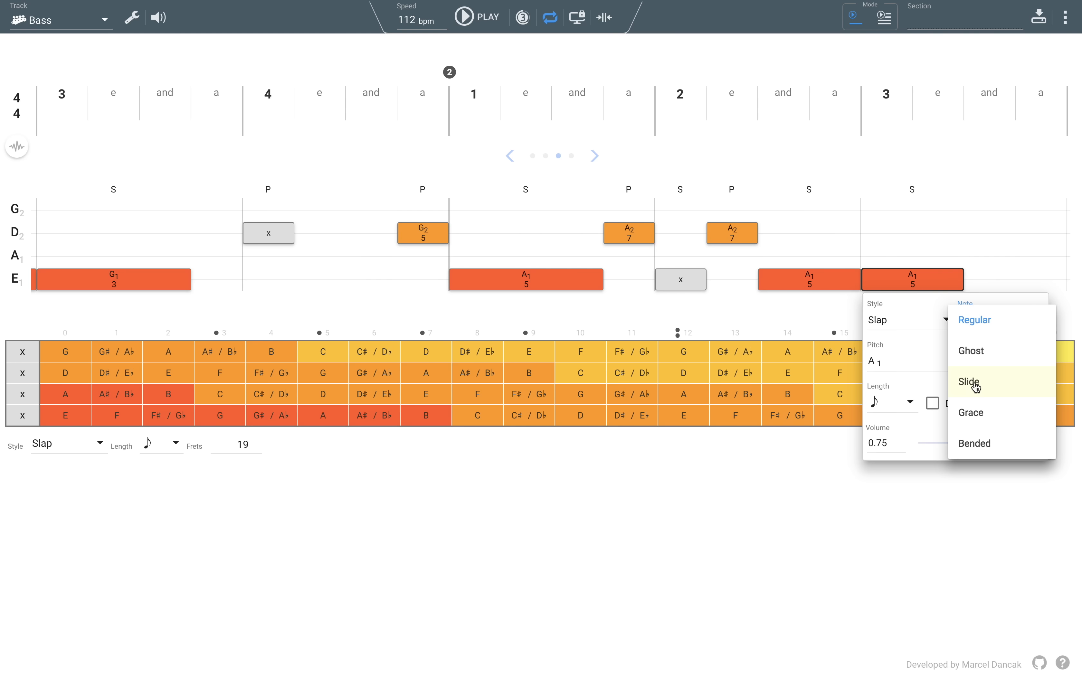
{"action": "left_click", "coordinate": [976, 387]}
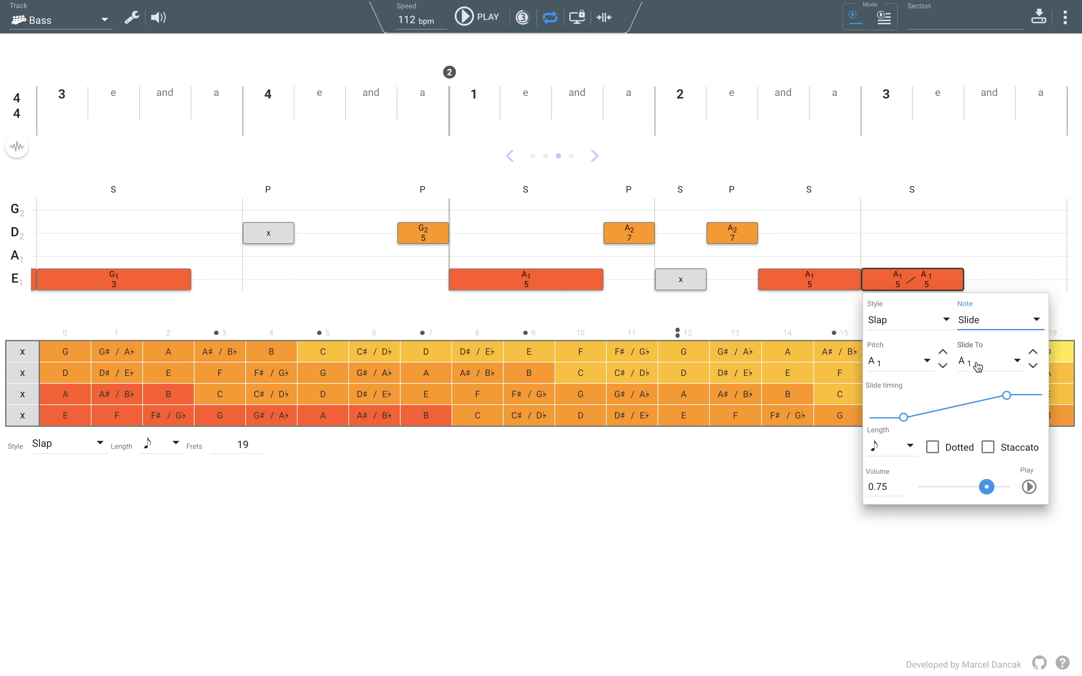
{"action": "left_click", "coordinate": [993, 366]}
{"action": "left_click", "coordinate": [987, 422]}
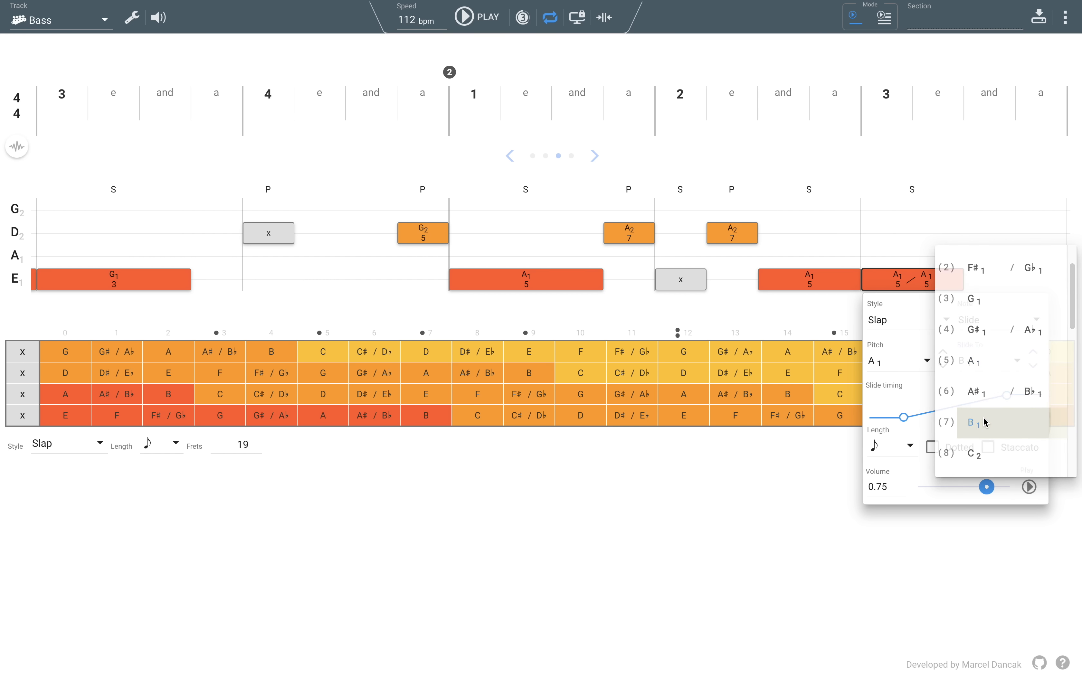
{"action": "left_click", "coordinate": [954, 226]}
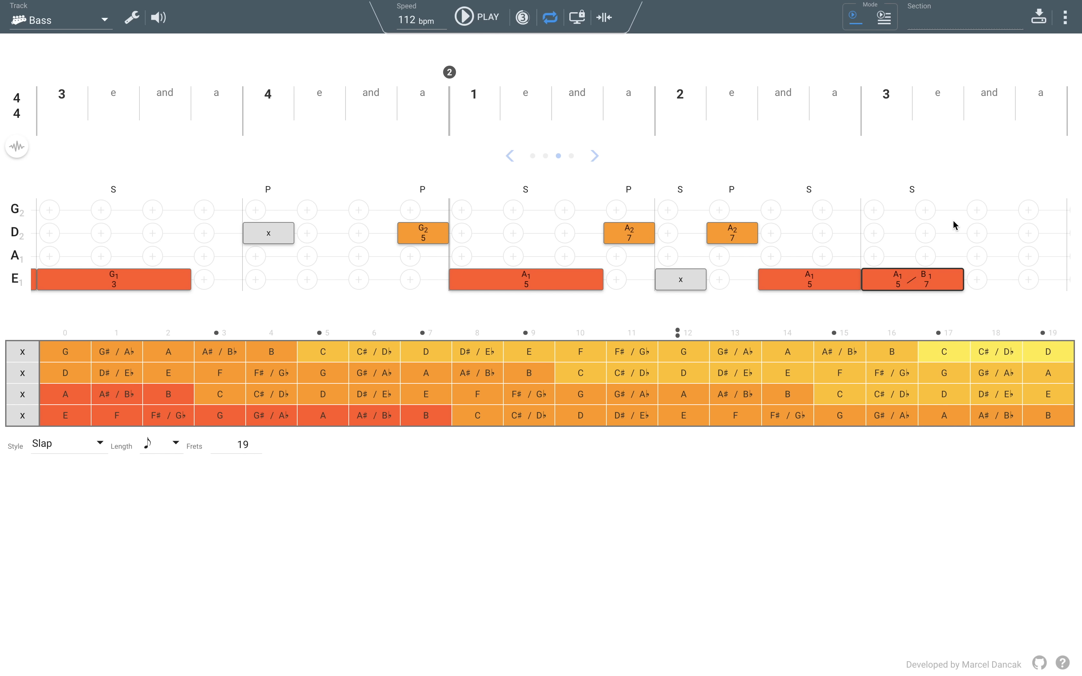
Change the slide note on beat 3 of bar 2 back to a Regular A1 note
{"action": "left_click", "coordinate": [919, 279]}
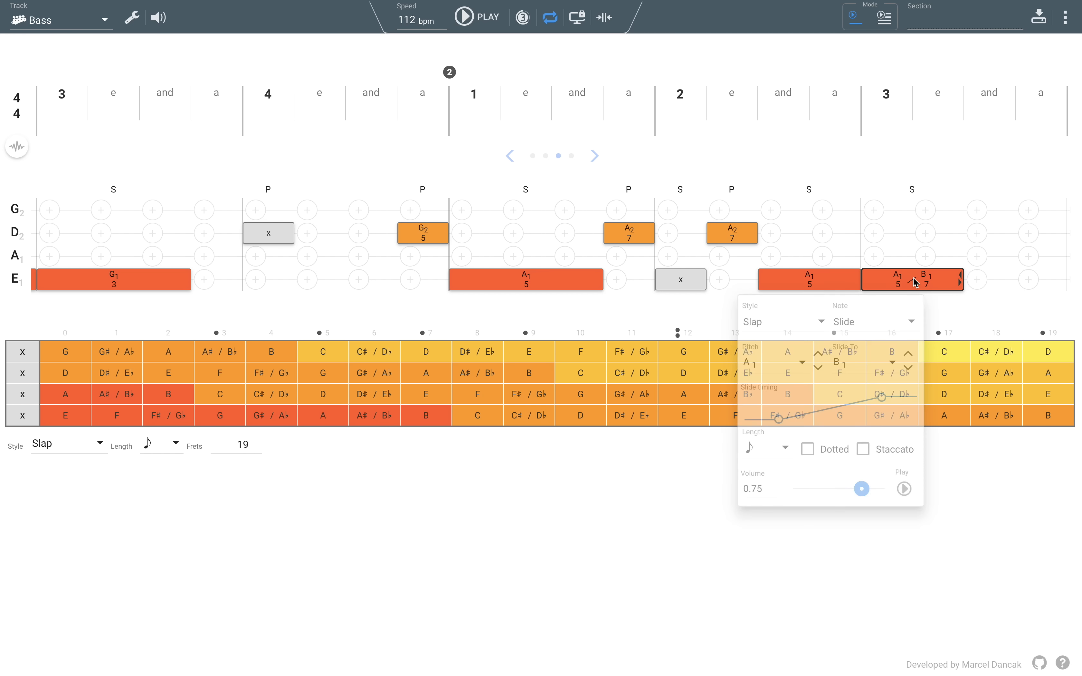
{"action": "left_click", "coordinate": [895, 317]}
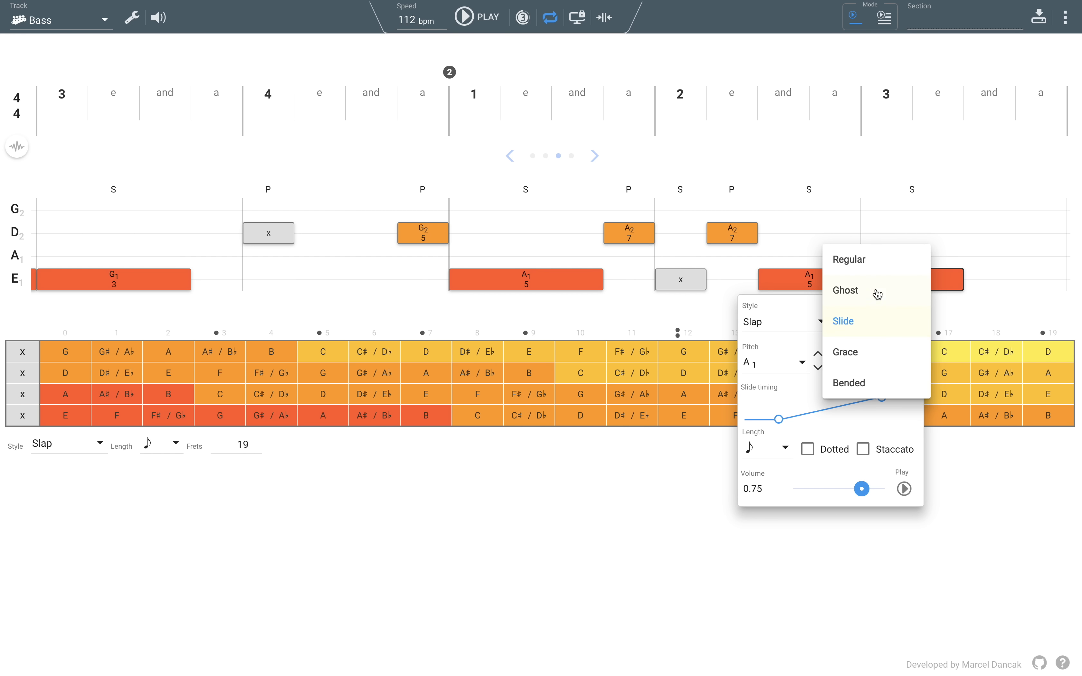
{"action": "left_click", "coordinate": [868, 264]}
{"action": "left_click", "coordinate": [928, 302]}
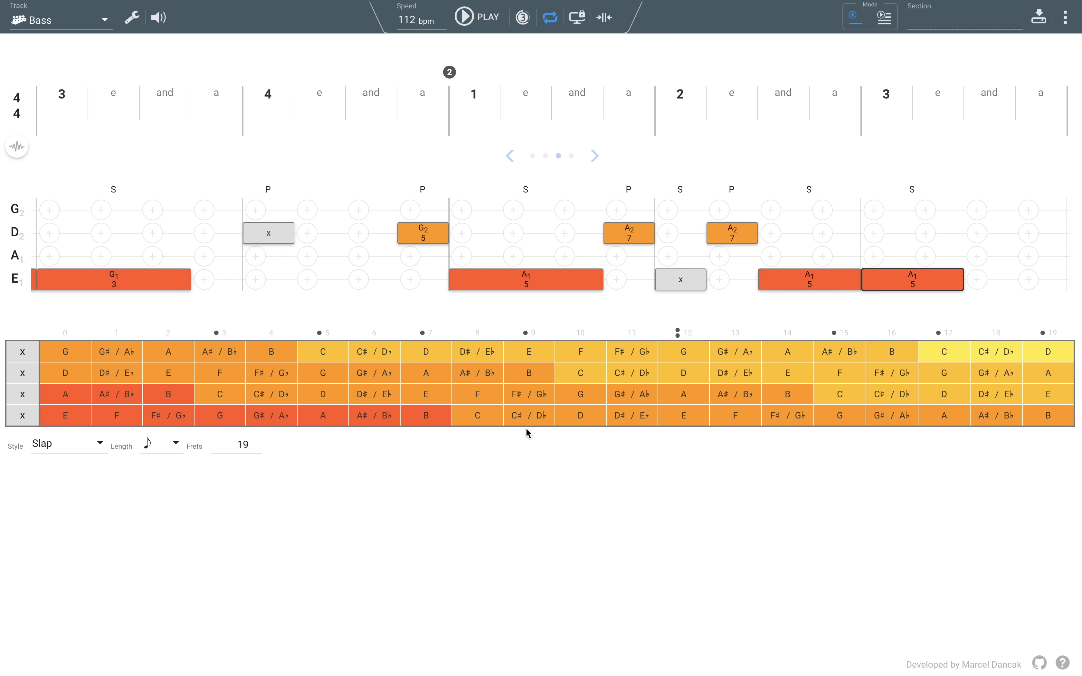
Add a slapped B1 after the A1 on beat 3 of bar 2 and merge both into a dotted-eighth slide from A1 to B1
{"action": "left_click_drag", "start_coordinate": [668, 378], "coordinate": [990, 282]}
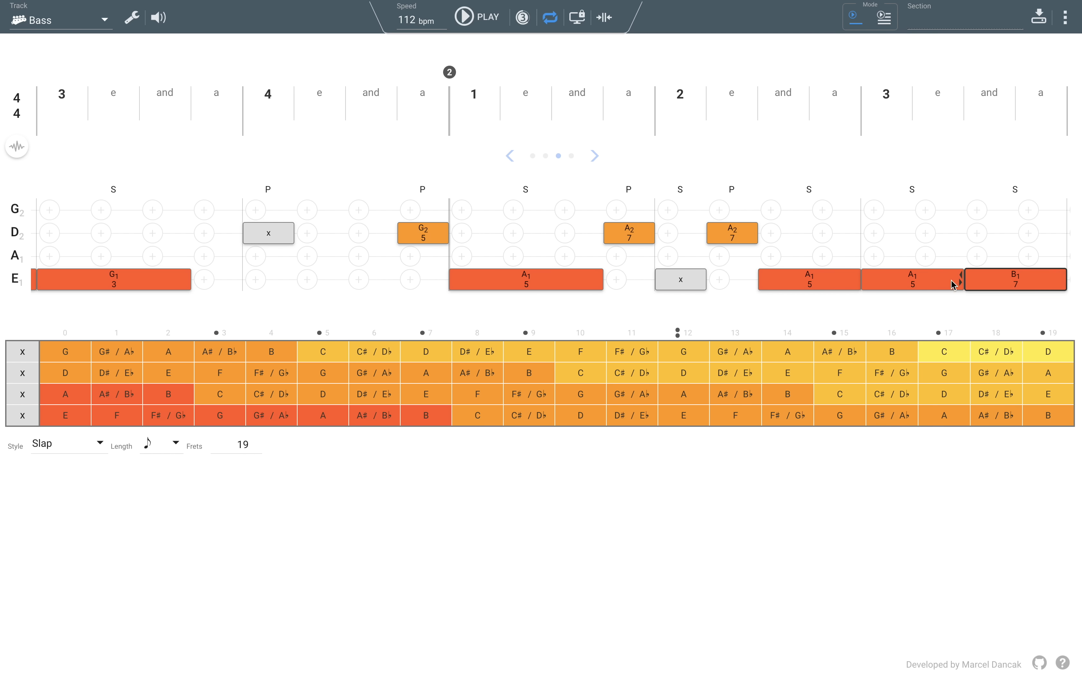
{"action": "left_click_drag", "start_coordinate": [960, 278], "coordinate": [1013, 281]}
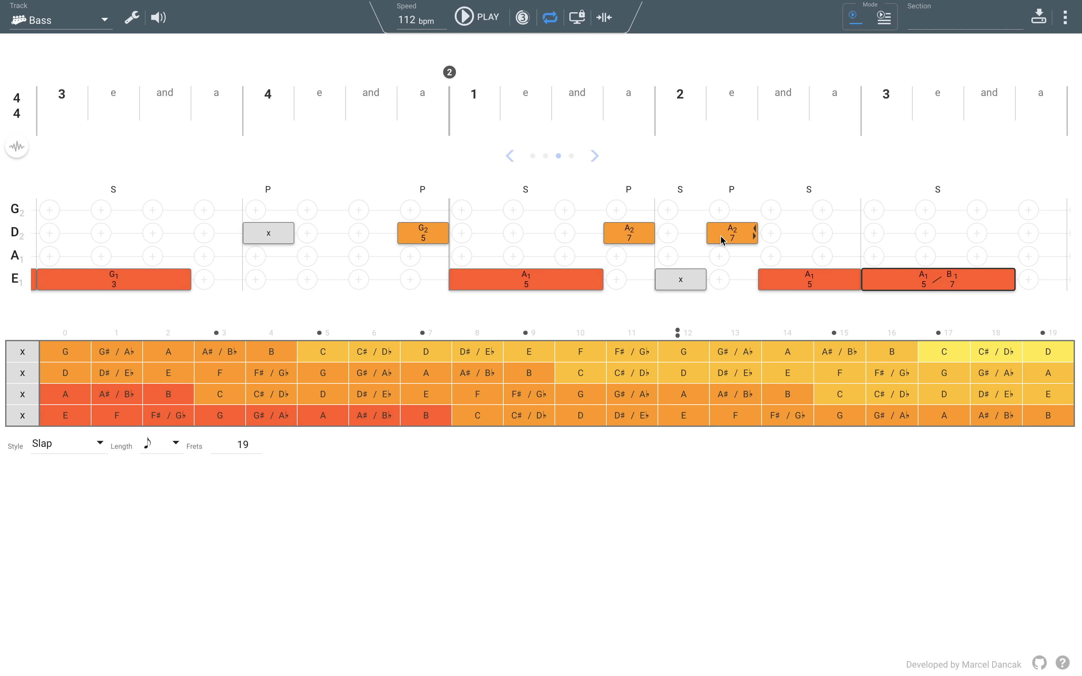
Copy the popped A2 note to the "a" of beat 3 in bar 2 and set its pitch to B2
{"action": "left_click_drag", "start_coordinate": [717, 240], "coordinate": [1039, 234]}
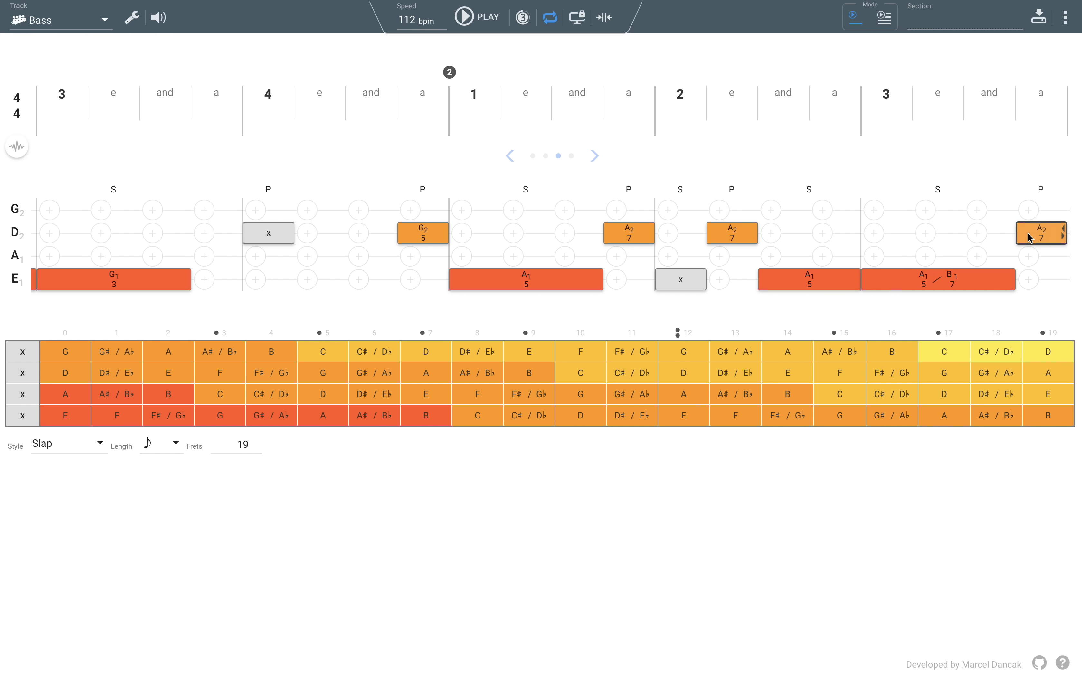
{"action": "left_click", "coordinate": [1037, 239]}
{"action": "left_click", "coordinate": [956, 316]}
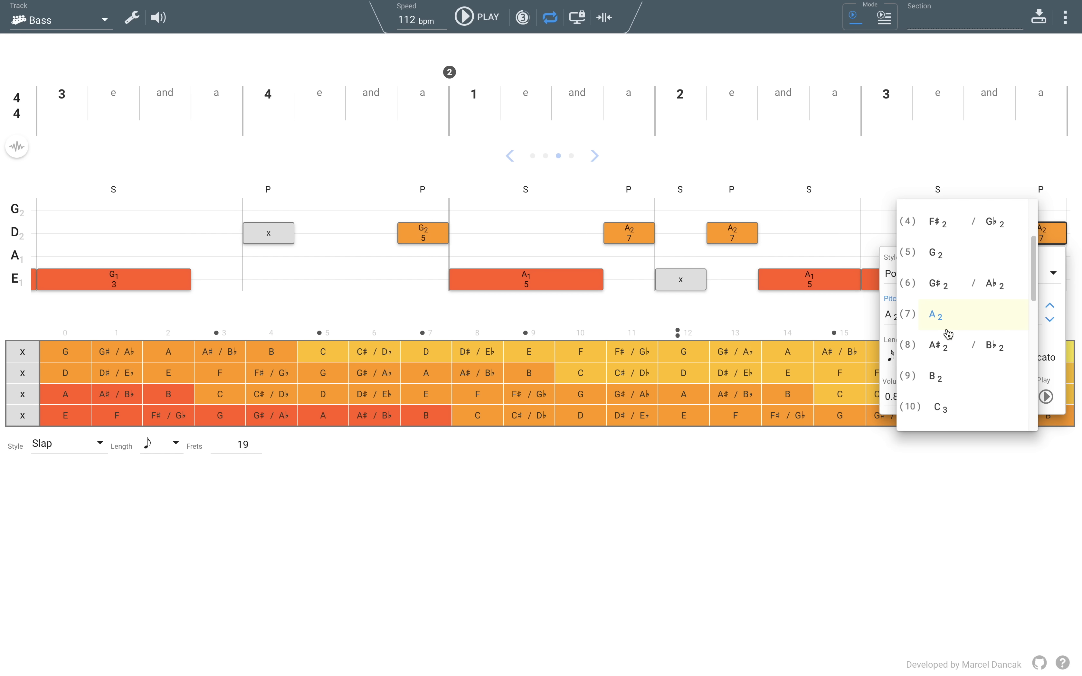
{"action": "left_click", "coordinate": [924, 381]}
{"action": "left_click", "coordinate": [925, 203]}
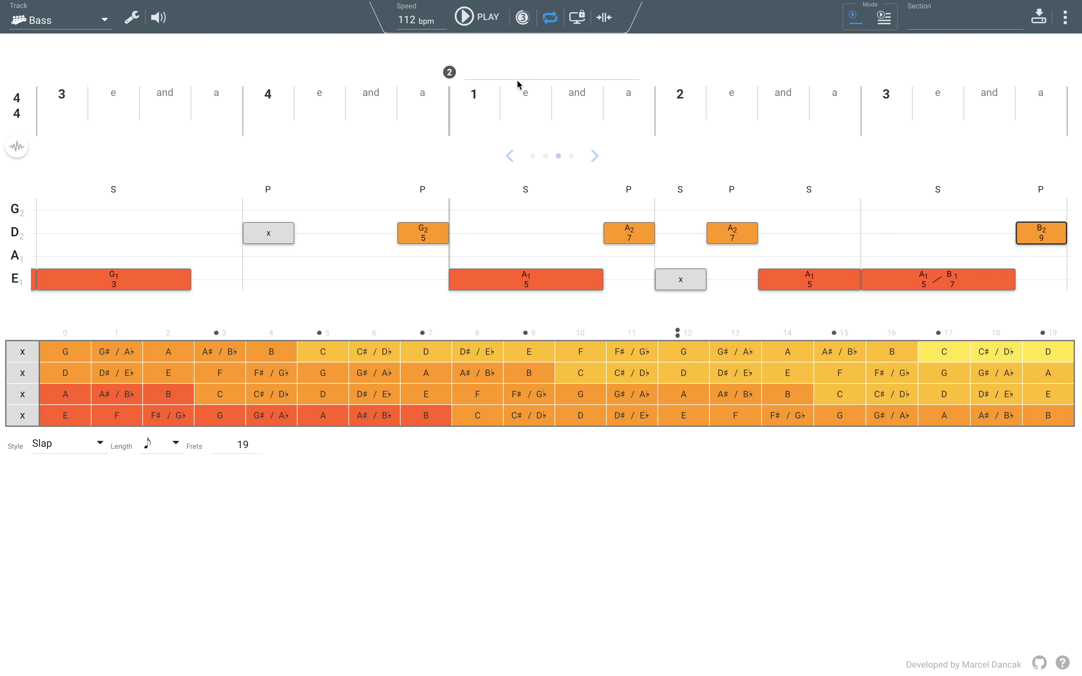
Copy the A1-to-B1 slide to beat 4 of bar 2 and the popped B2 note to the "a" of beat 4
{"action": "left_click", "coordinate": [571, 156]}
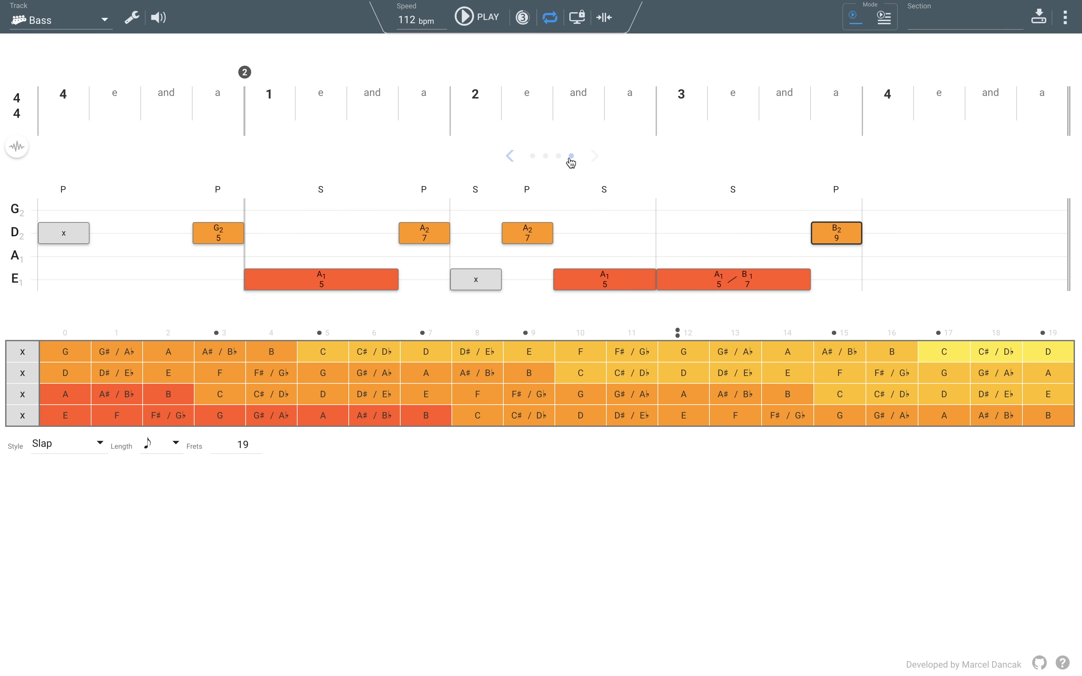
{"action": "left_click_drag", "start_coordinate": [701, 283], "coordinate": [886, 279]}
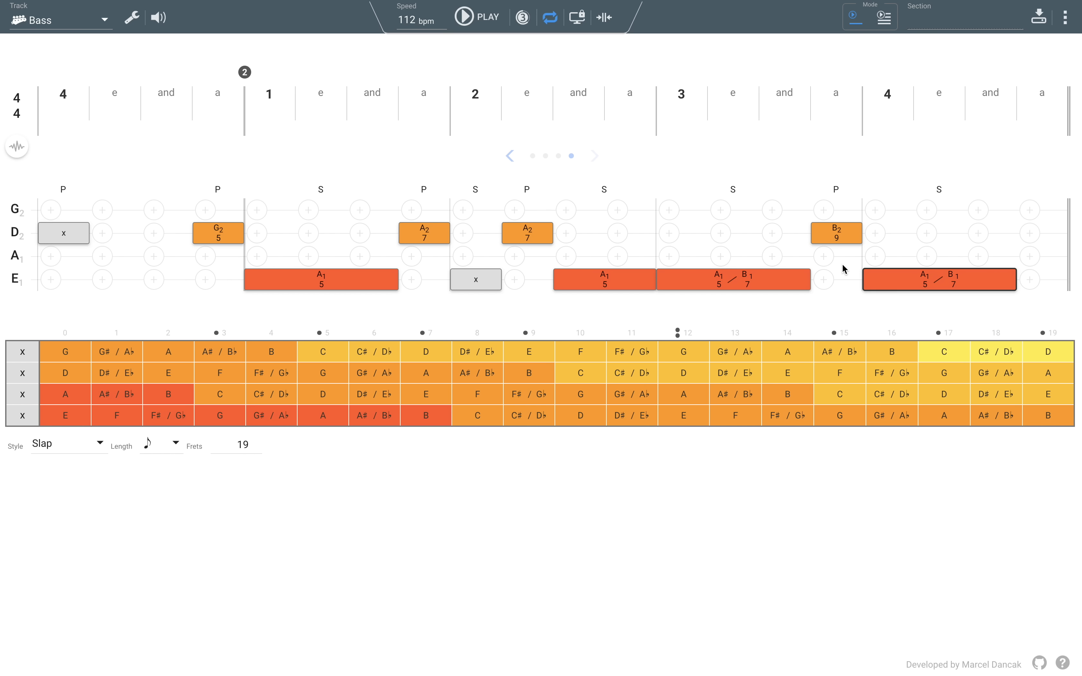
{"action": "left_click_drag", "start_coordinate": [845, 238], "coordinate": [1031, 237]}
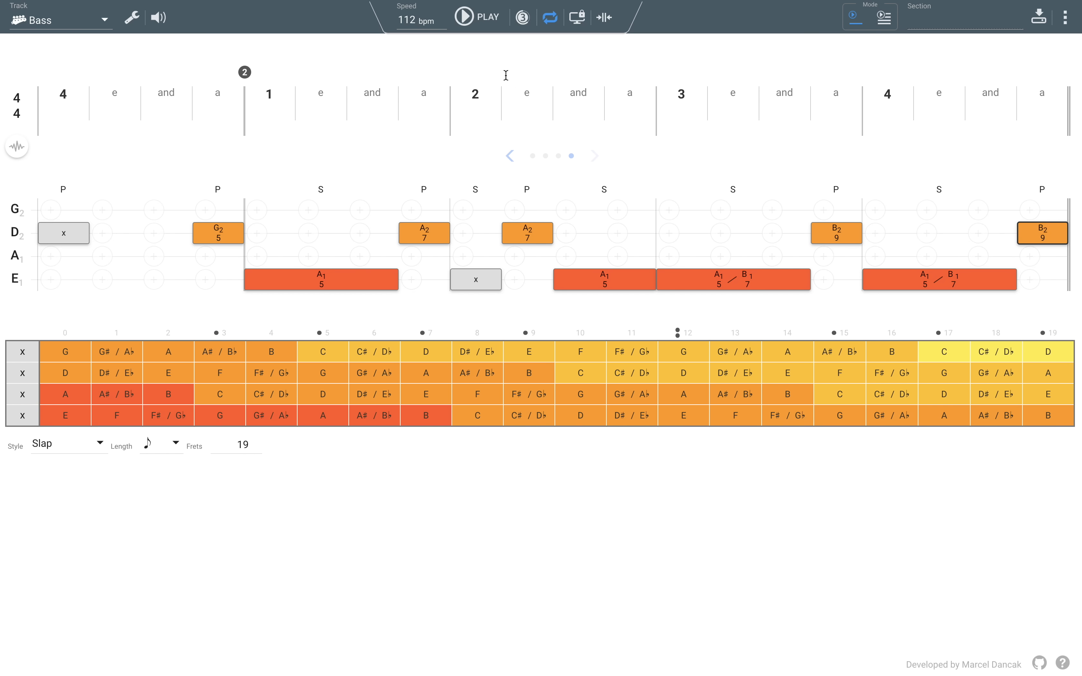
Play the riff back and save it as section Intro 1a in a project named Funky Slap
{"action": "left_click", "coordinate": [464, 18]}
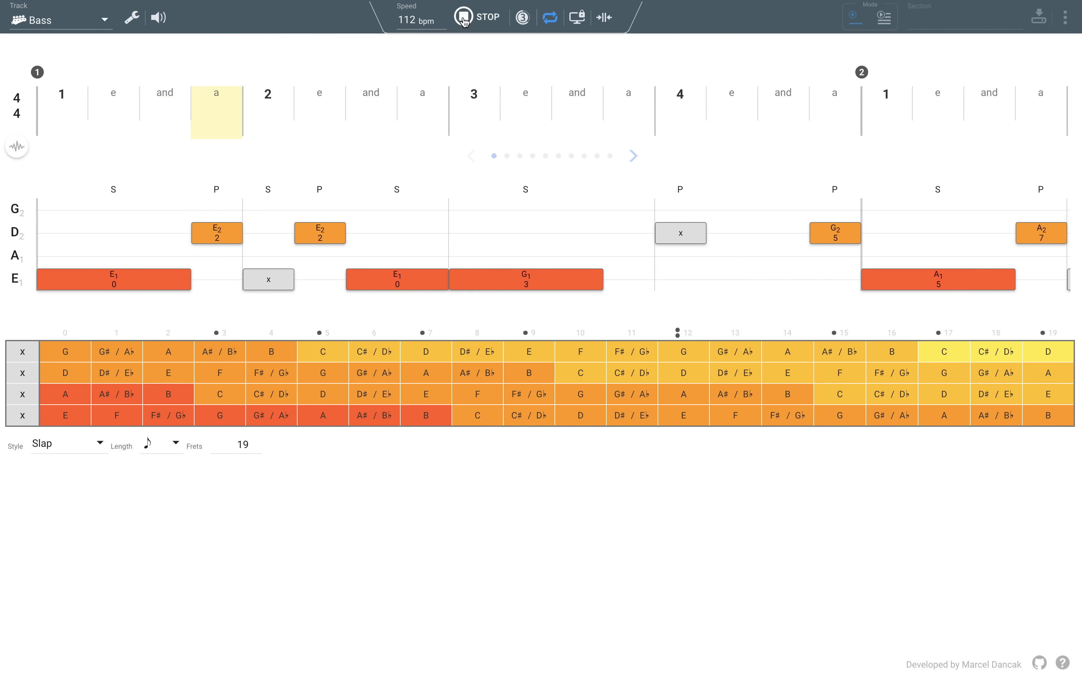
{"action": "left_click", "coordinate": [464, 18]}
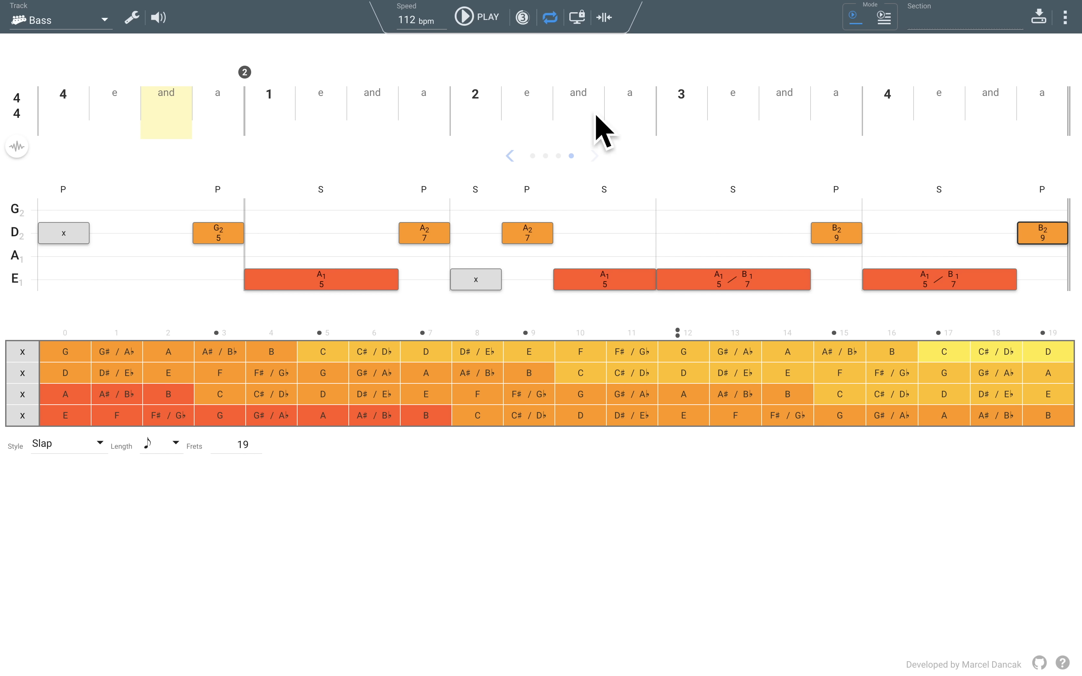
{"action": "left_click", "coordinate": [915, 22]}
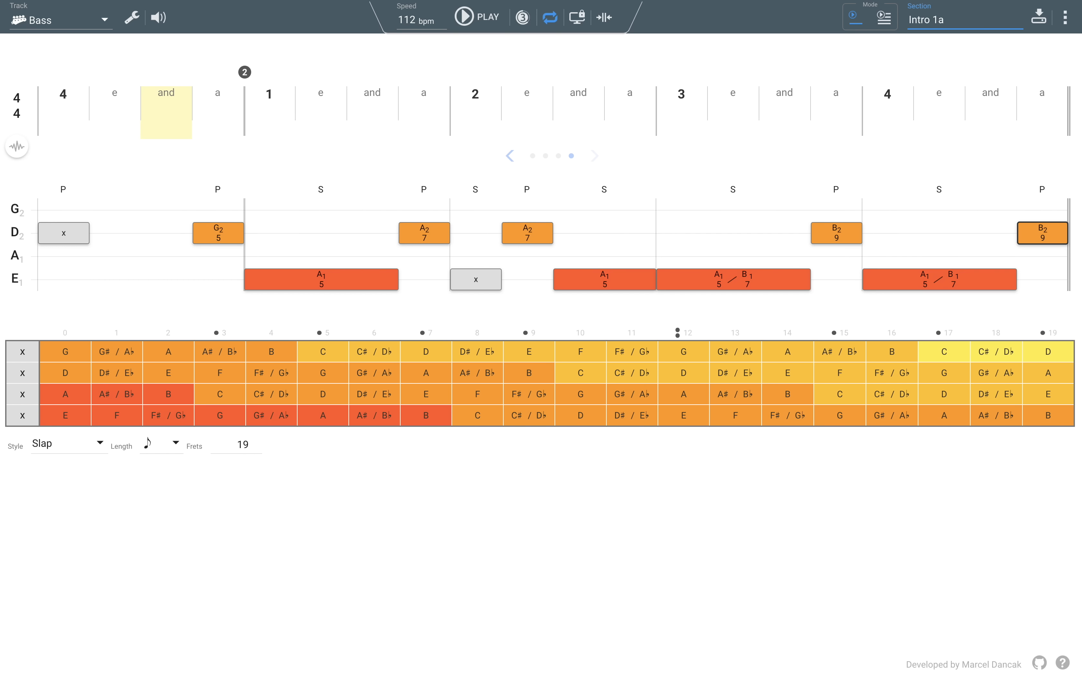
{"action": "left_click", "coordinate": [1039, 19]}
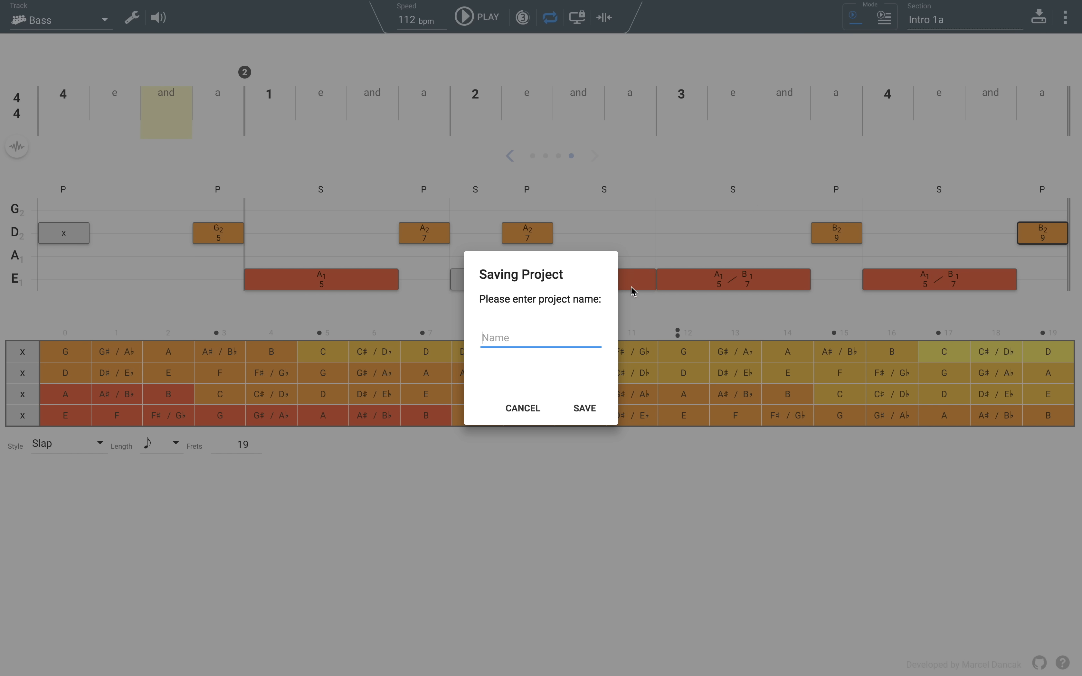
{"action": "type", "text": "Funky Slap"}
{"action": "left_click", "coordinate": [584, 408]}
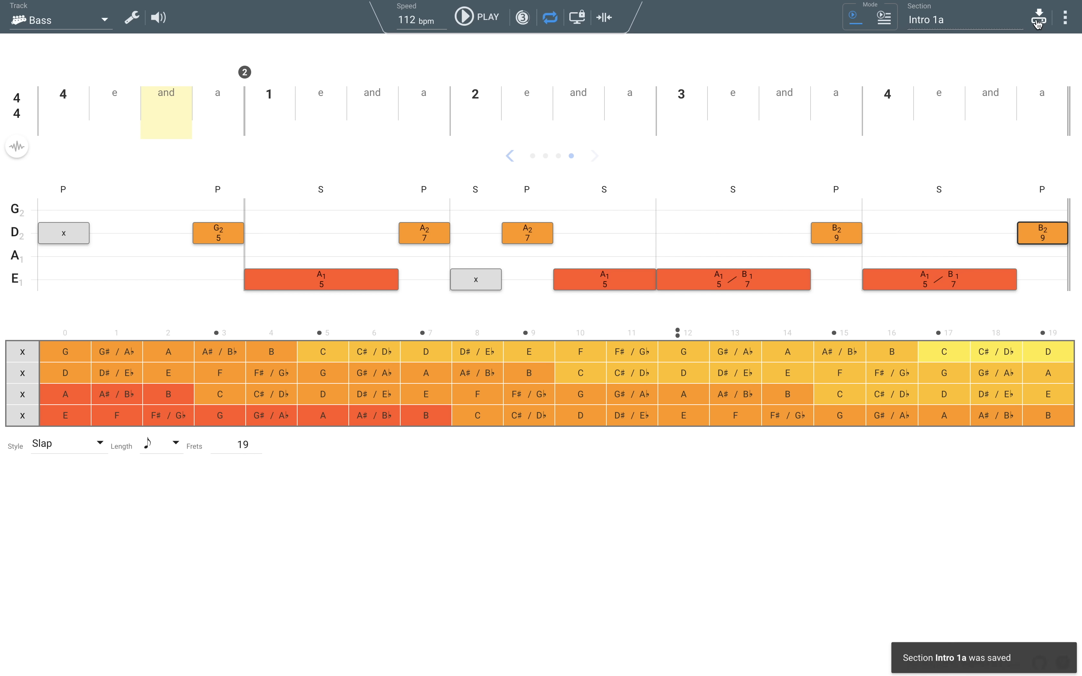
Save a copy of the current section under the name Intro 1b
{"action": "left_click", "coordinate": [1067, 18]}
{"action": "left_click", "coordinate": [990, 169]}
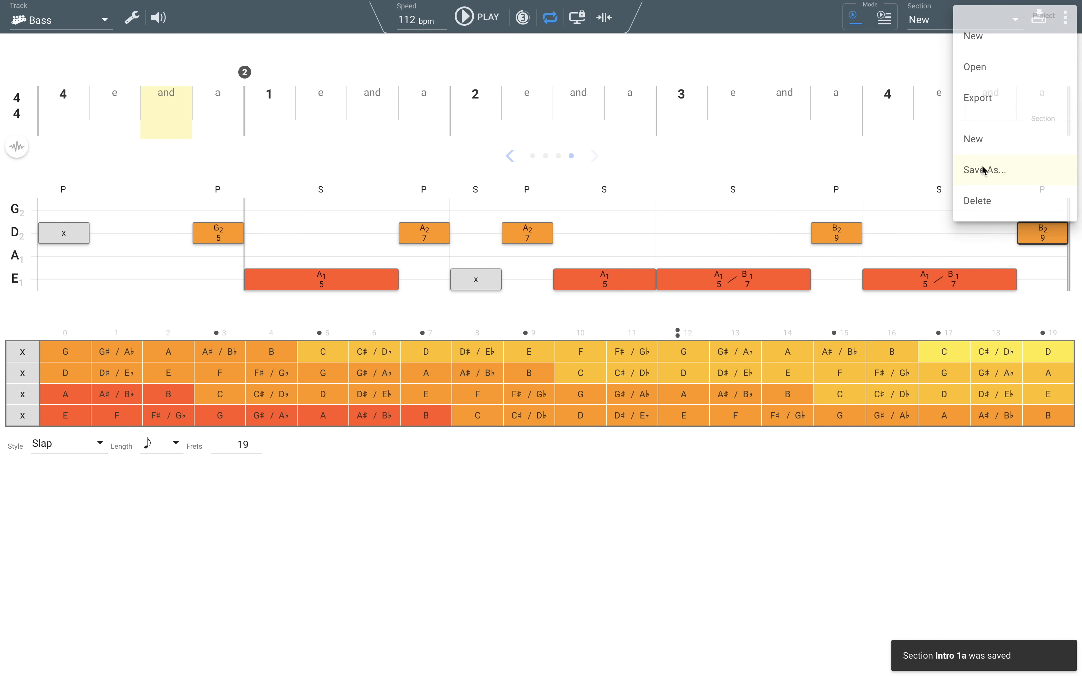
{"action": "left_click", "coordinate": [952, 22]}
{"action": "type", "text": "Intro 1b"}
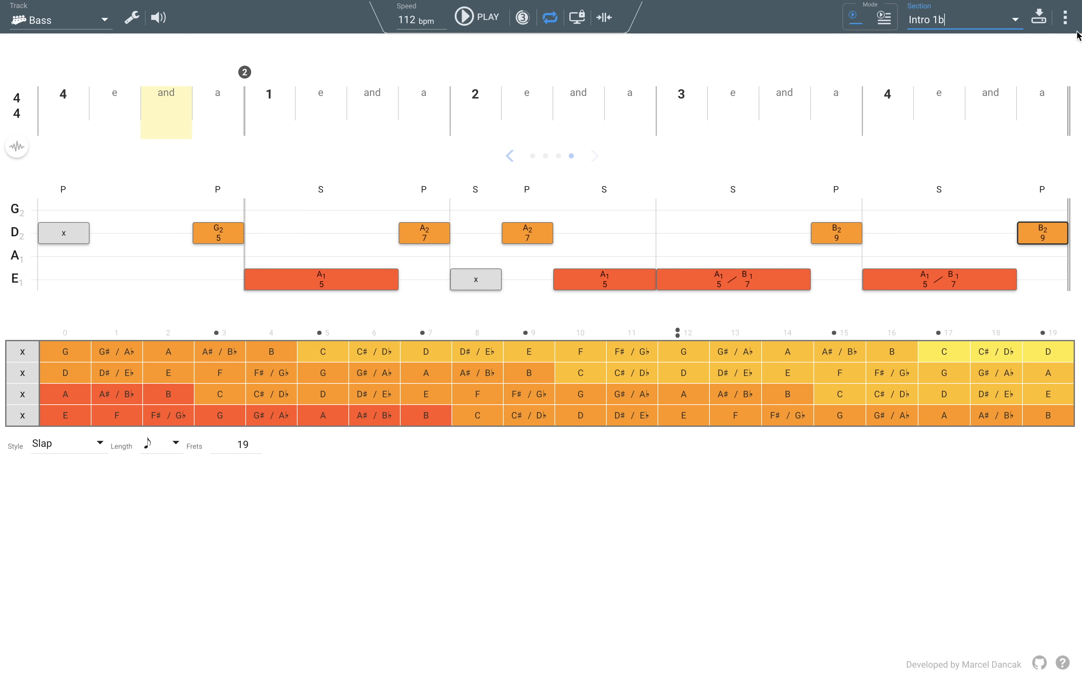
{"action": "left_click", "coordinate": [1039, 17]}
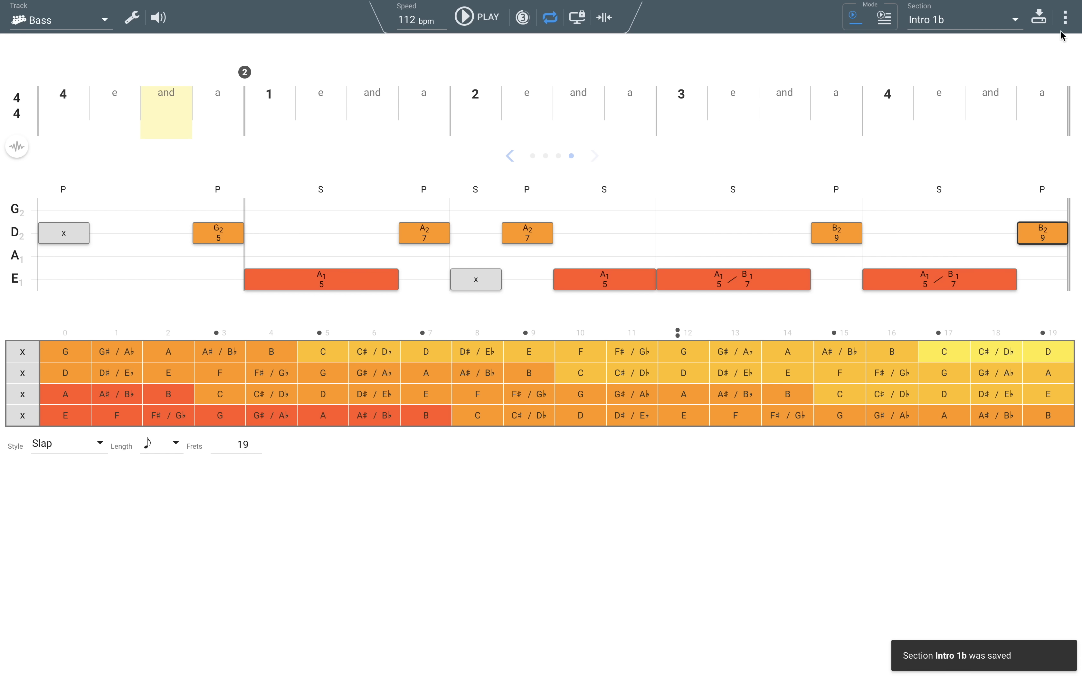
Save another copy of the section under the name Intro 1c
{"action": "left_click", "coordinate": [1066, 18]}
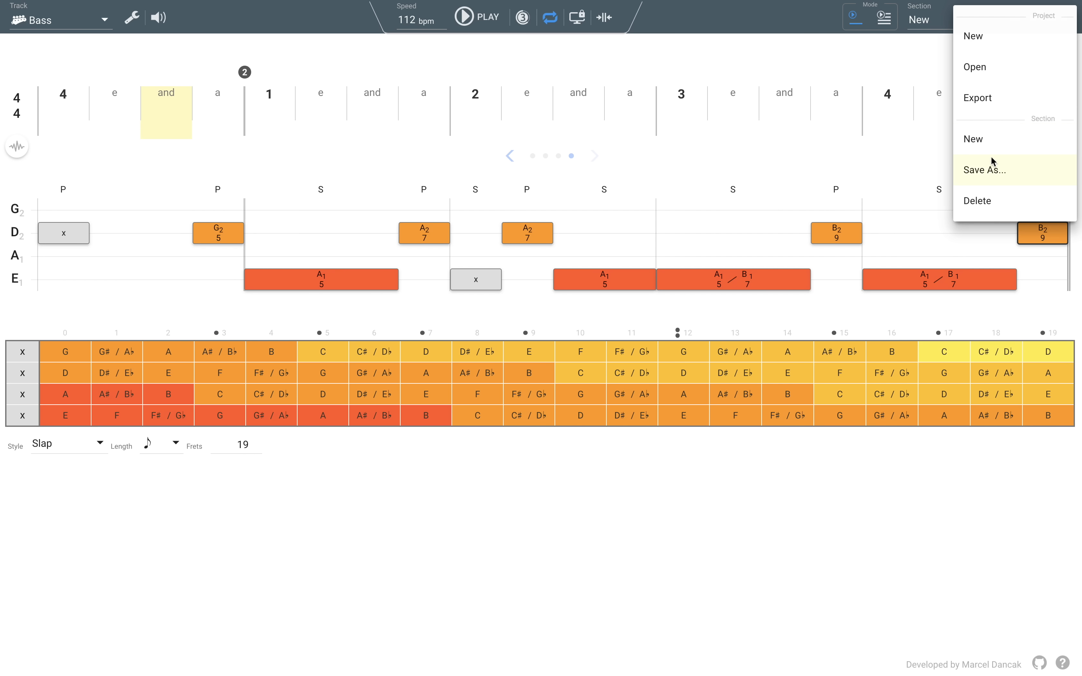
{"action": "left_click", "coordinate": [992, 170]}
{"action": "type", "text": "Intro 1c"}
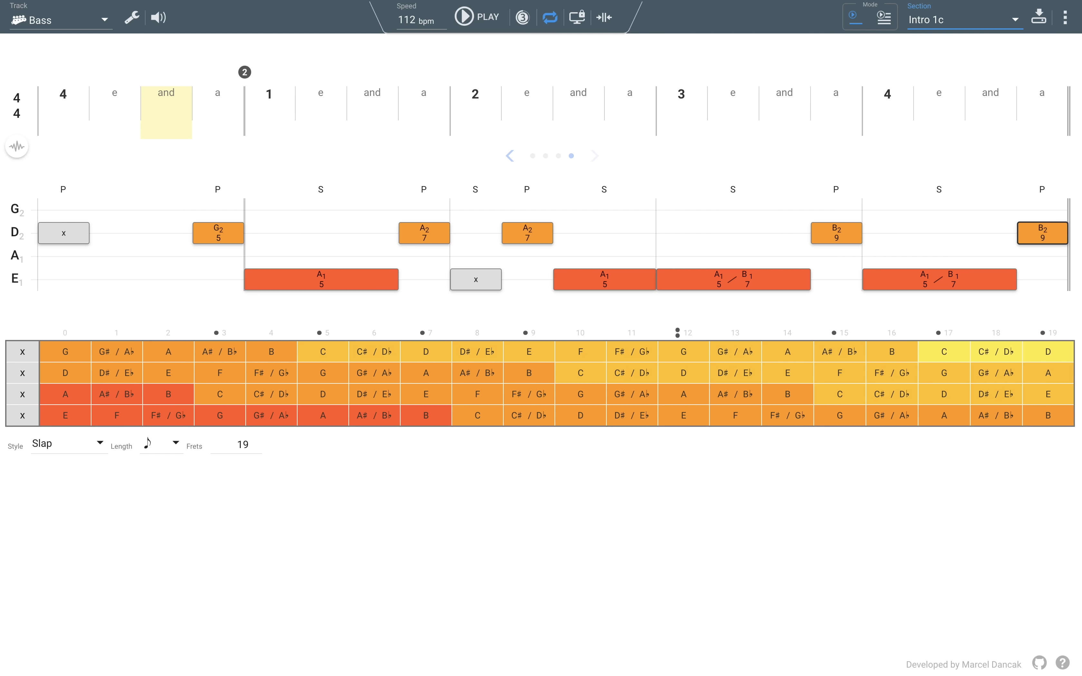
{"action": "left_click", "coordinate": [876, 45]}
{"action": "left_click", "coordinate": [1035, 26]}
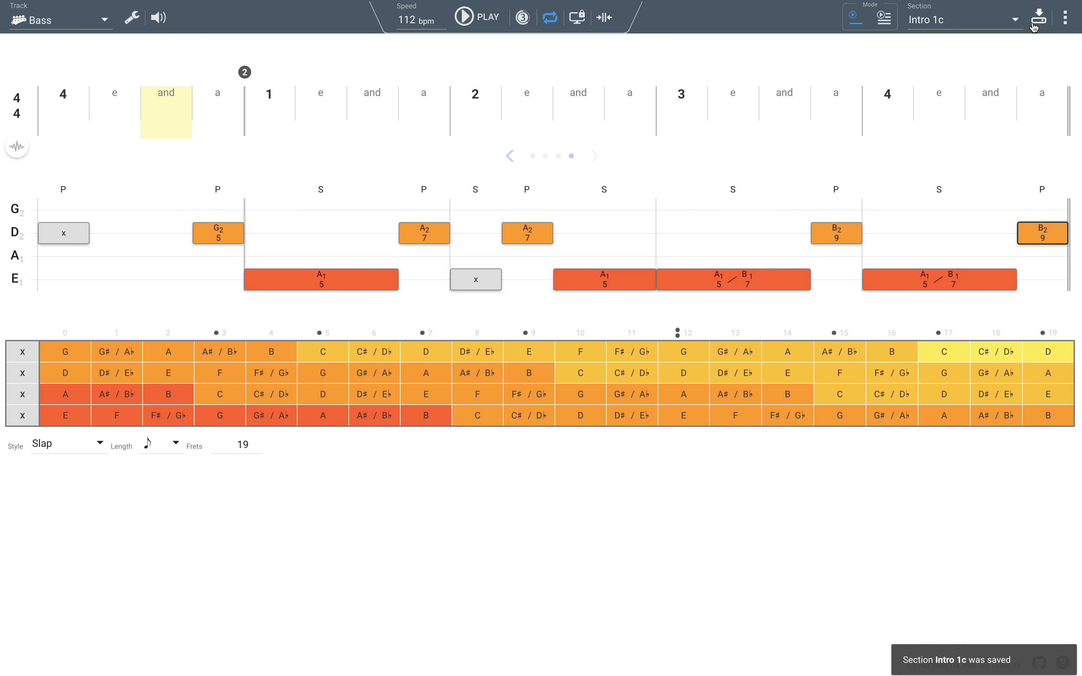
Enlarge the timeline and examine the beat subdivision and bar editing options on beat 1 of both bars
{"action": "key", "text": "plus"}
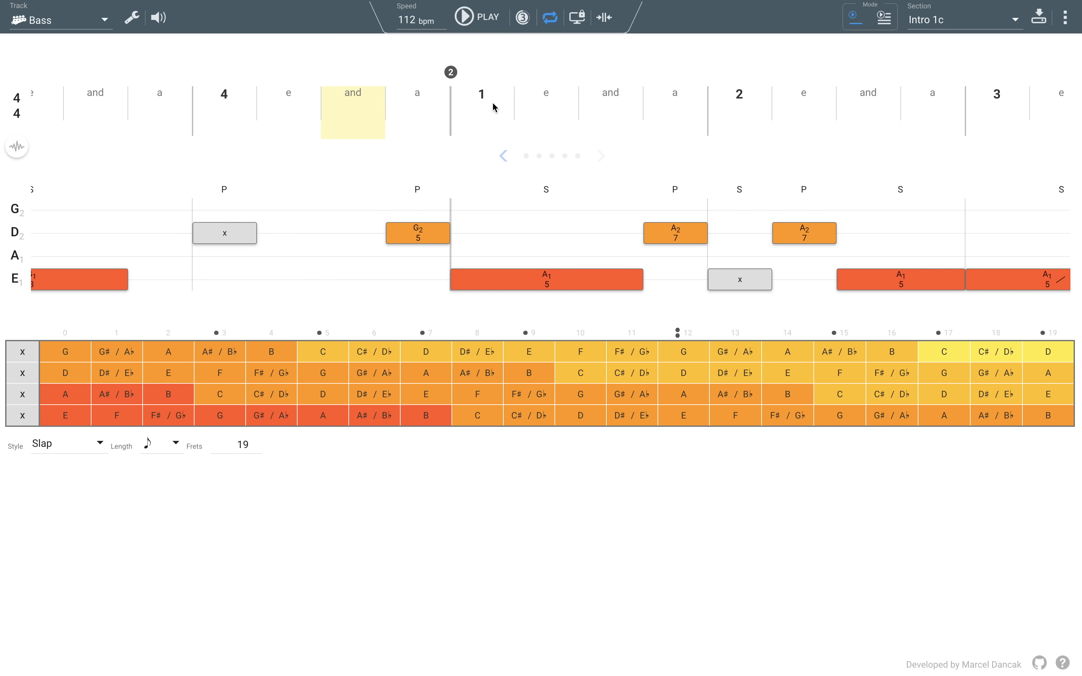
{"action": "right_click", "coordinate": [615, 107]}
{"action": "mouse_move", "coordinate": [688, 133]}
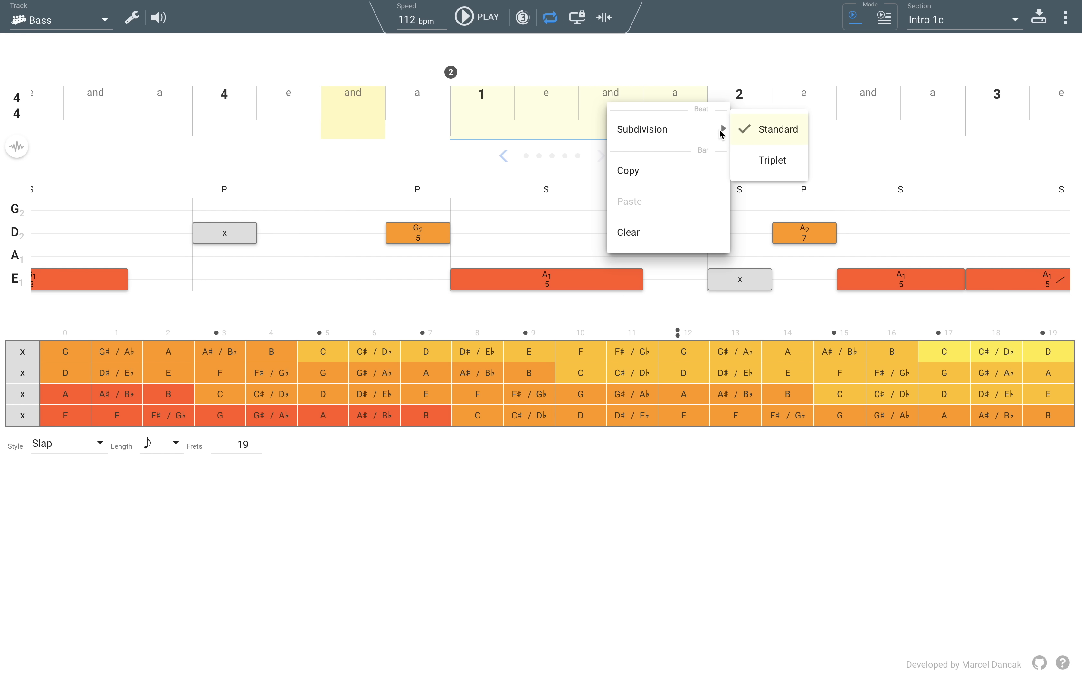
{"action": "left_click", "coordinate": [918, 145]}
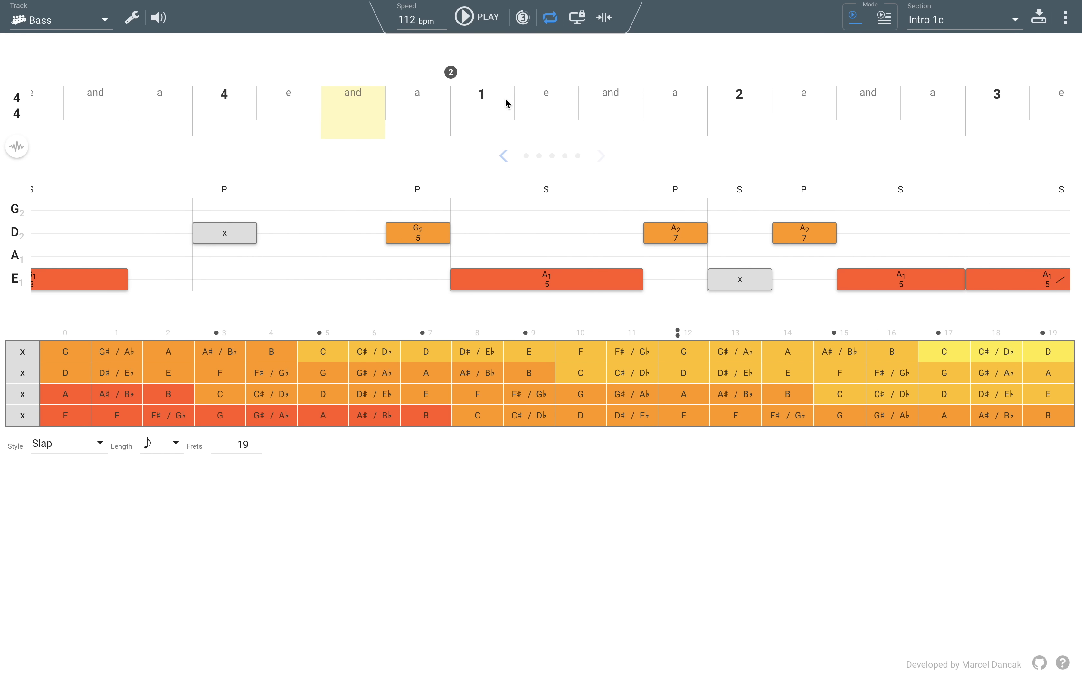
{"action": "left_click", "coordinate": [526, 156]}
{"action": "right_click", "coordinate": [132, 97]}
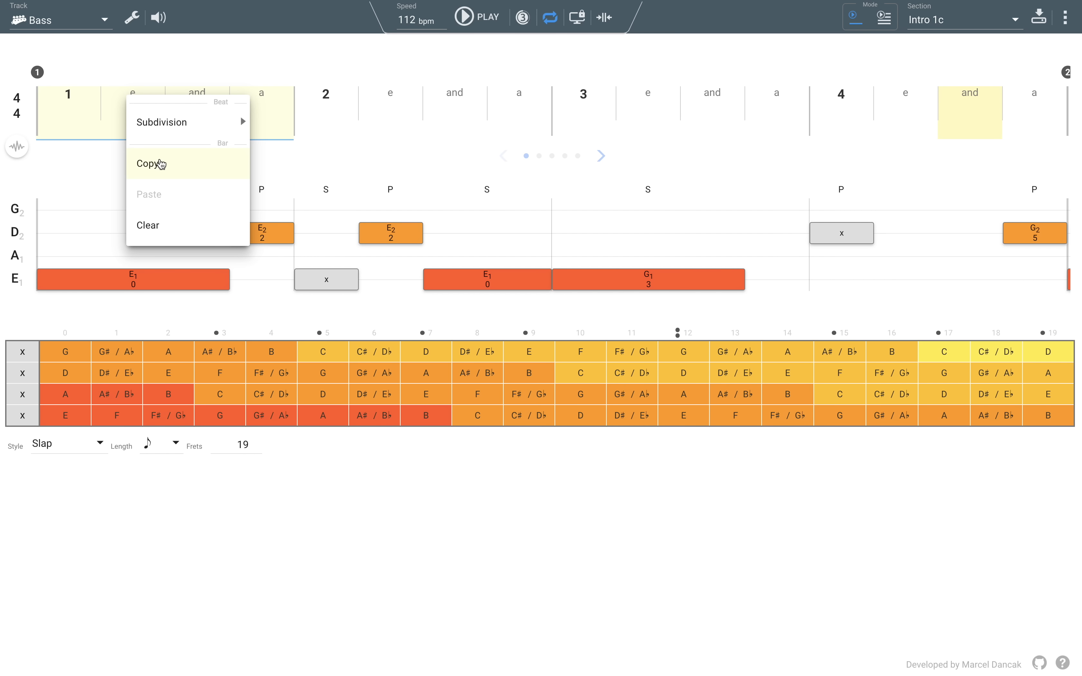
{"action": "left_click", "coordinate": [567, 164]}
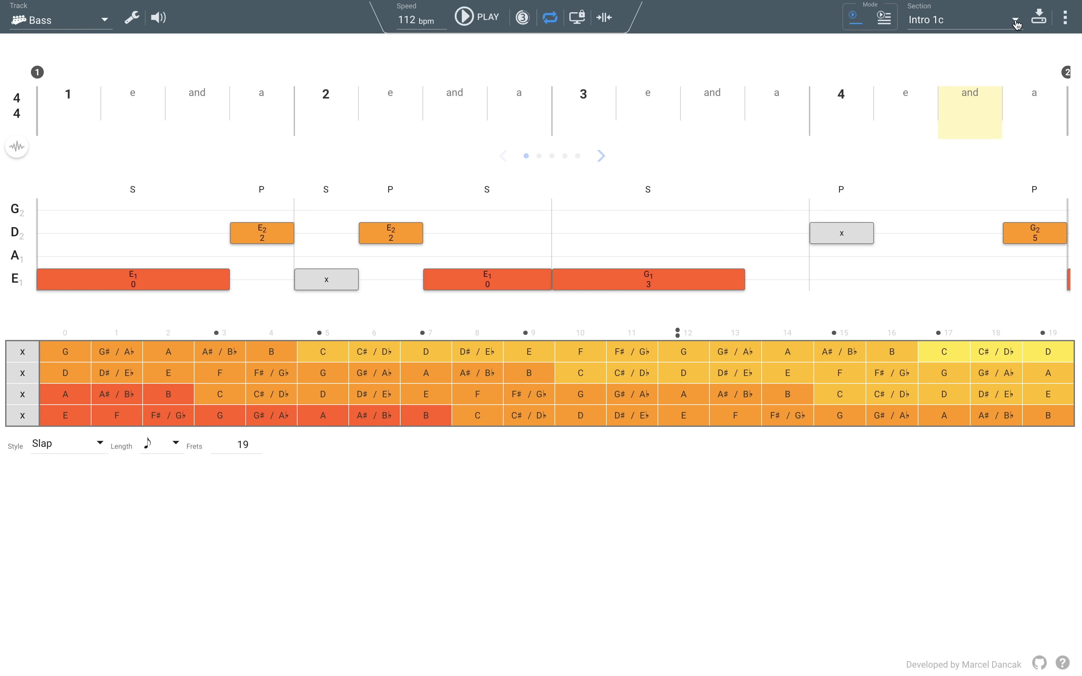
Create a new empty section named Intro 1d
{"action": "left_click", "coordinate": [1065, 18]}
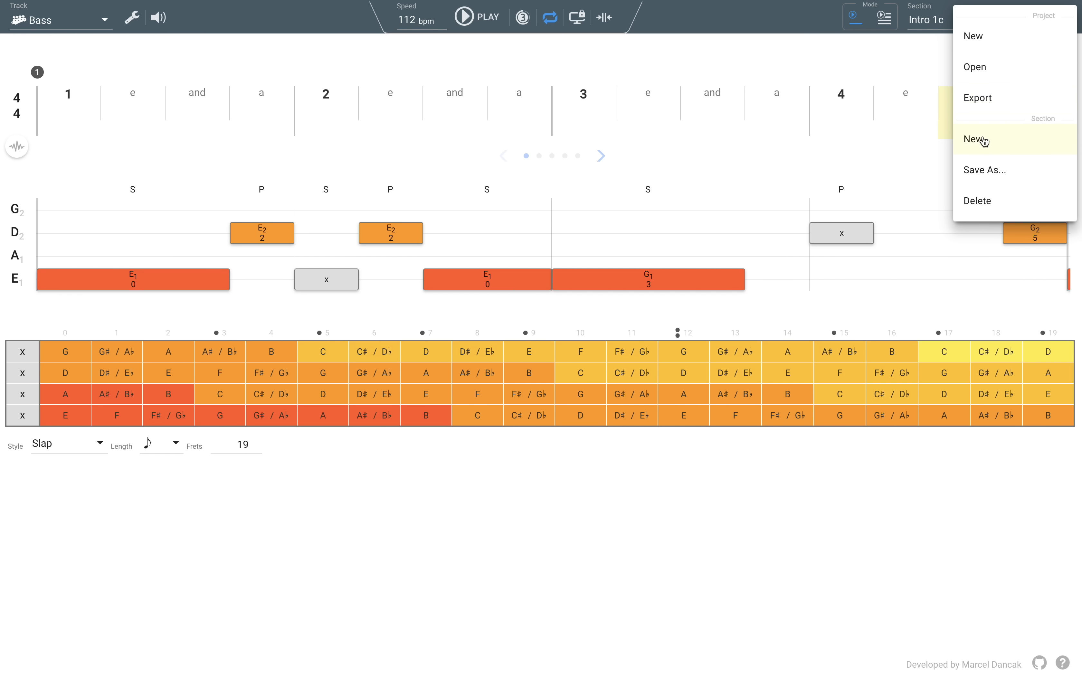
{"action": "left_click", "coordinate": [985, 141]}
{"action": "left_click_drag", "start_coordinate": [929, 19], "coordinate": [903, 18]}
{"action": "type", "text": "Intro"}
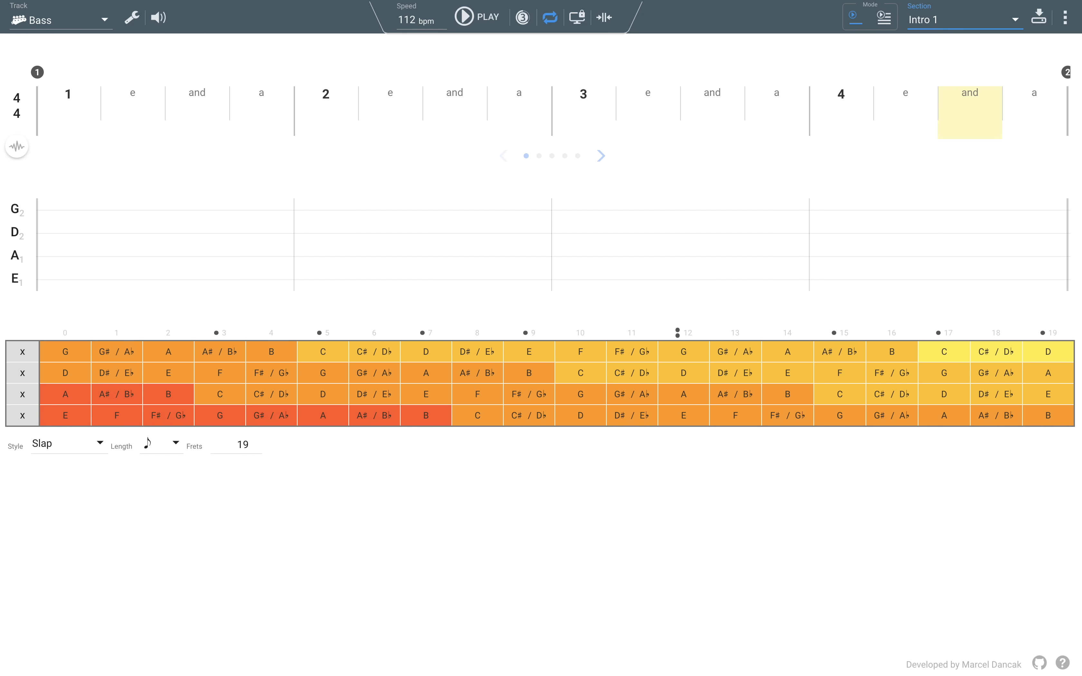
{"action": "left_click", "coordinate": [947, 53]}
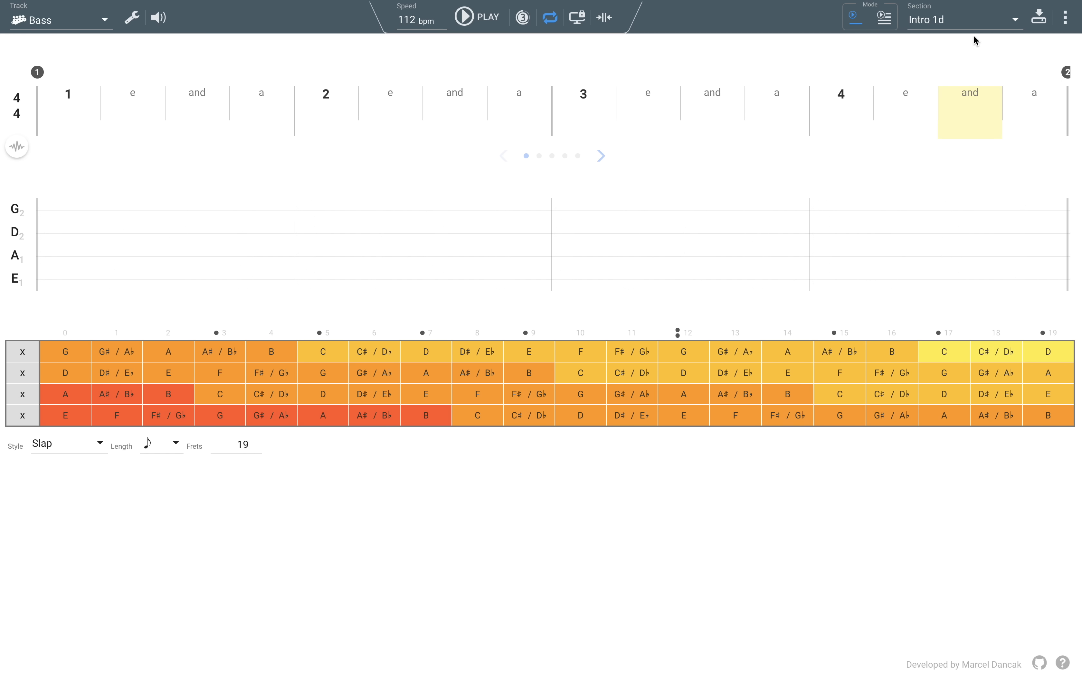
Copy bar 1 of section Intro 1c and paste it into bar 1 of section Intro 1d
{"action": "left_click", "coordinate": [1010, 20]}
{"action": "left_click", "coordinate": [928, 85]}
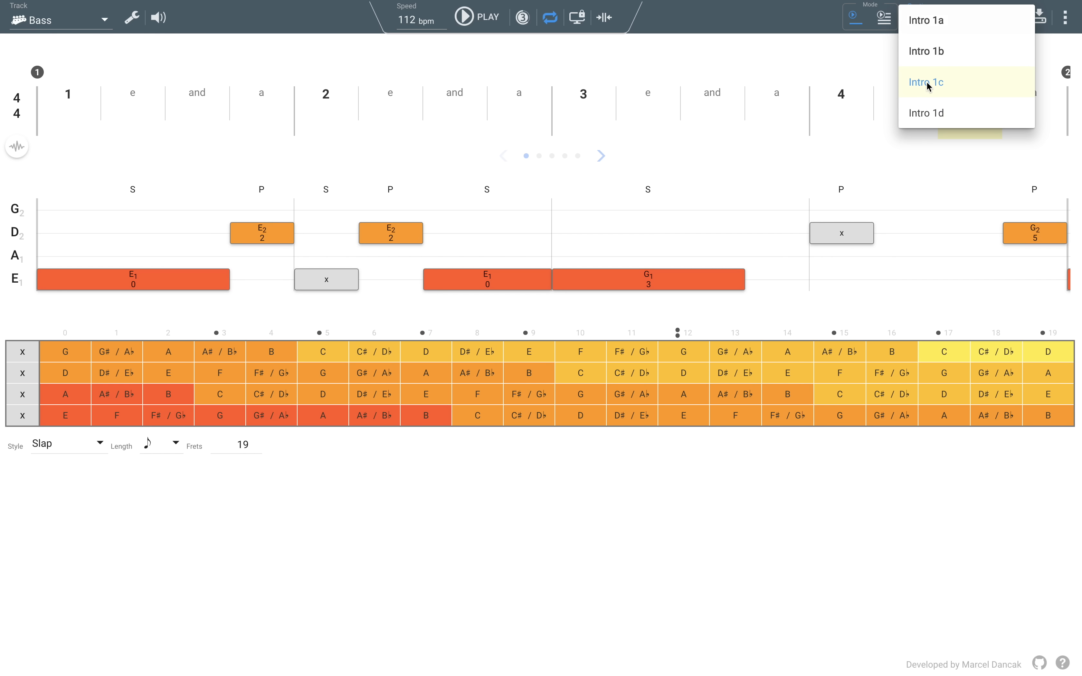
{"action": "right_click", "coordinate": [116, 107]}
{"action": "left_click", "coordinate": [139, 178]}
{"action": "left_click", "coordinate": [942, 26]}
{"action": "left_click", "coordinate": [1015, 20]}
{"action": "left_click", "coordinate": [925, 111]}
{"action": "right_click", "coordinate": [68, 102]}
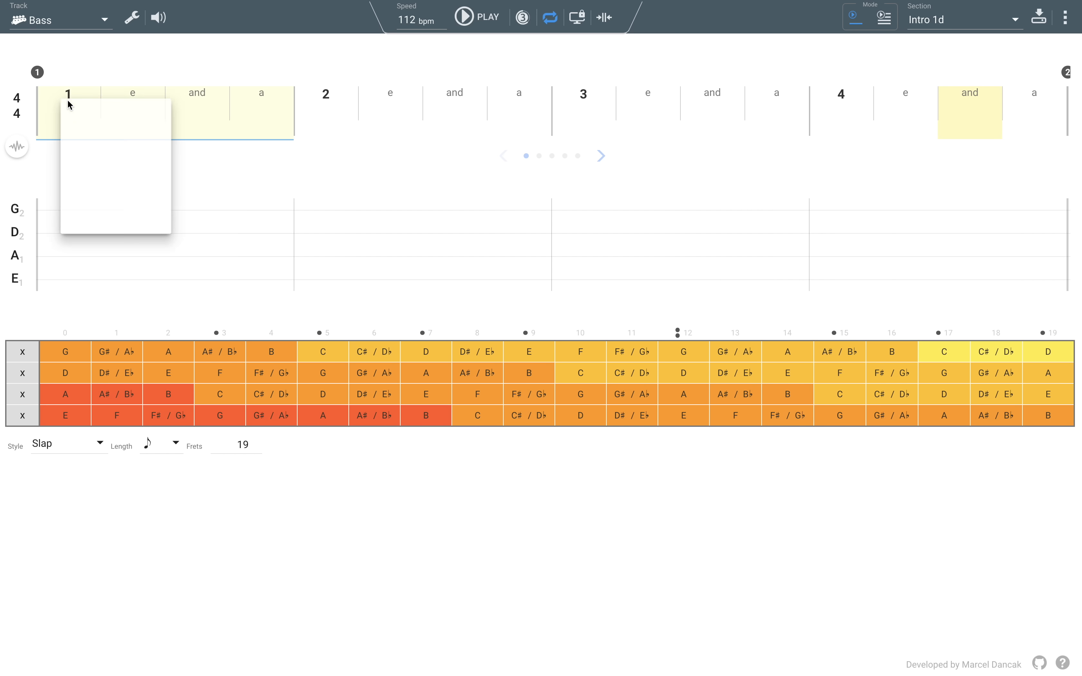
{"action": "left_click", "coordinate": [104, 204]}
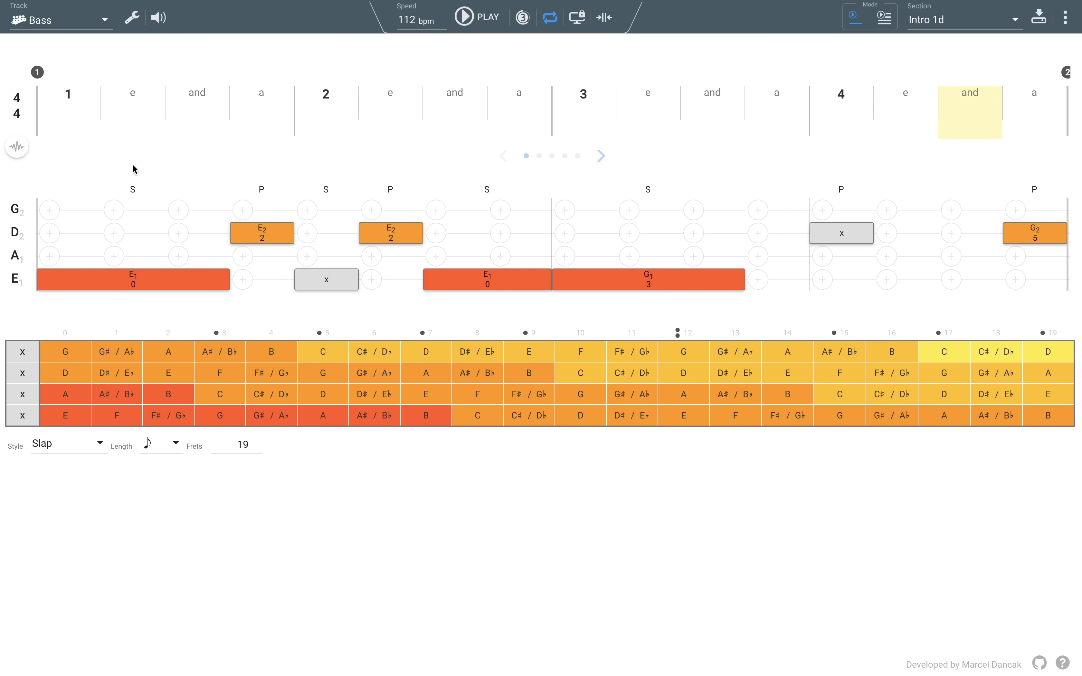
Add a slapped eighth note G1 on beat 1 of bar 2 and turn it into a slide to A1
{"action": "left_click", "coordinate": [553, 156]}
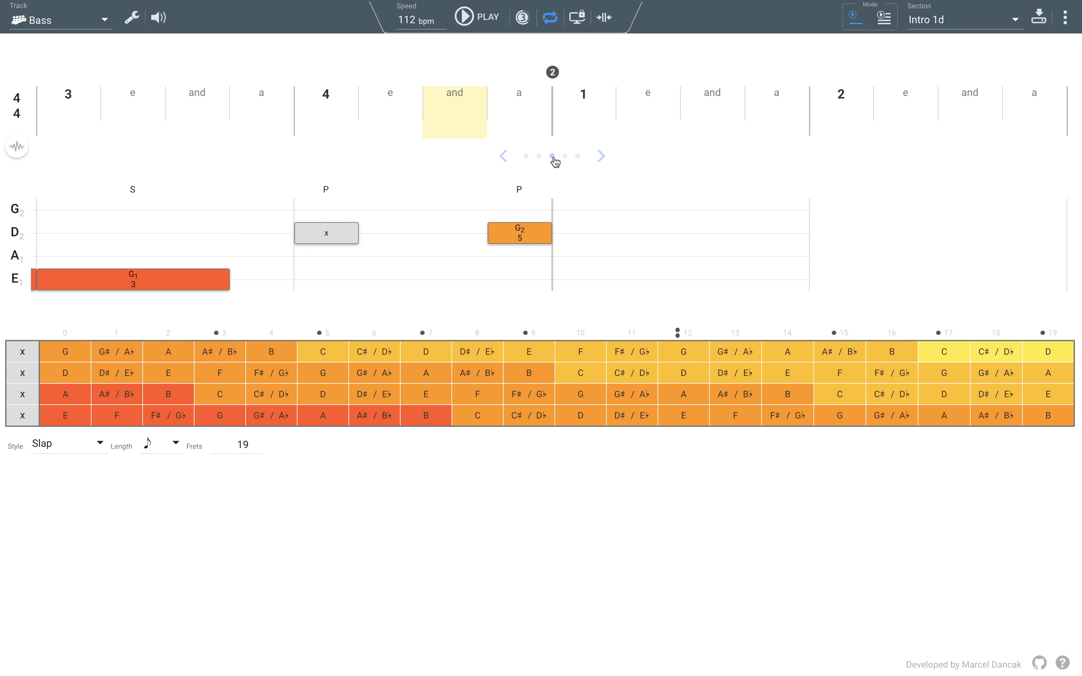
{"action": "left_click", "coordinate": [575, 158]}
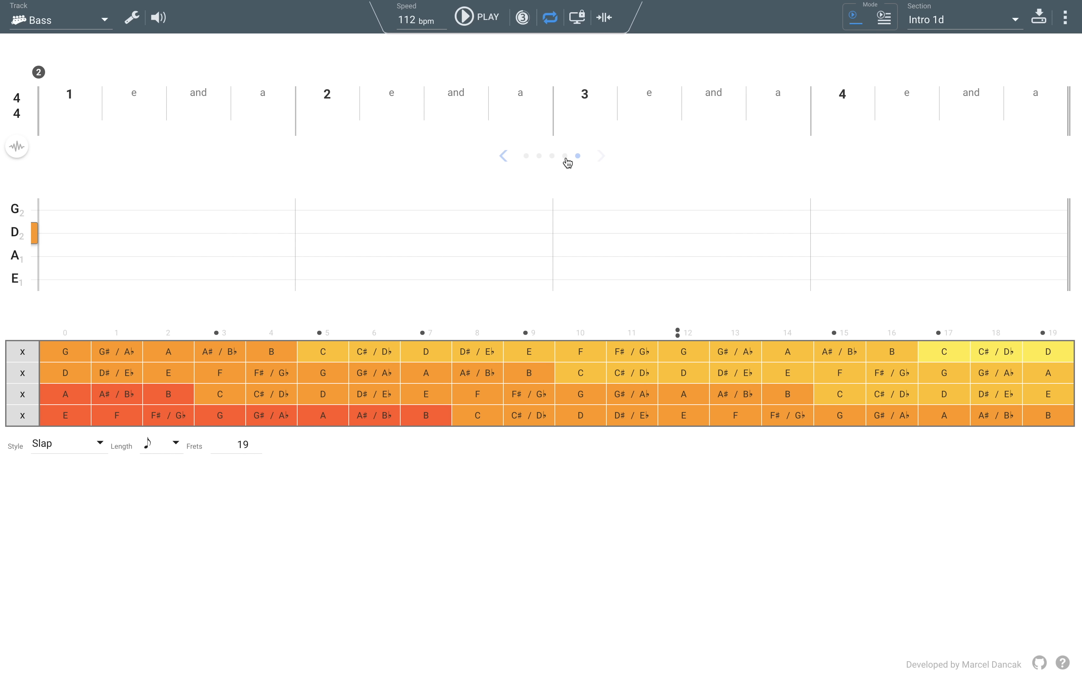
{"action": "mouse_move", "coordinate": [455, 288]}
{"action": "left_click_drag", "start_coordinate": [219, 415], "coordinate": [96, 283]}
{"action": "left_click", "coordinate": [152, 282]}
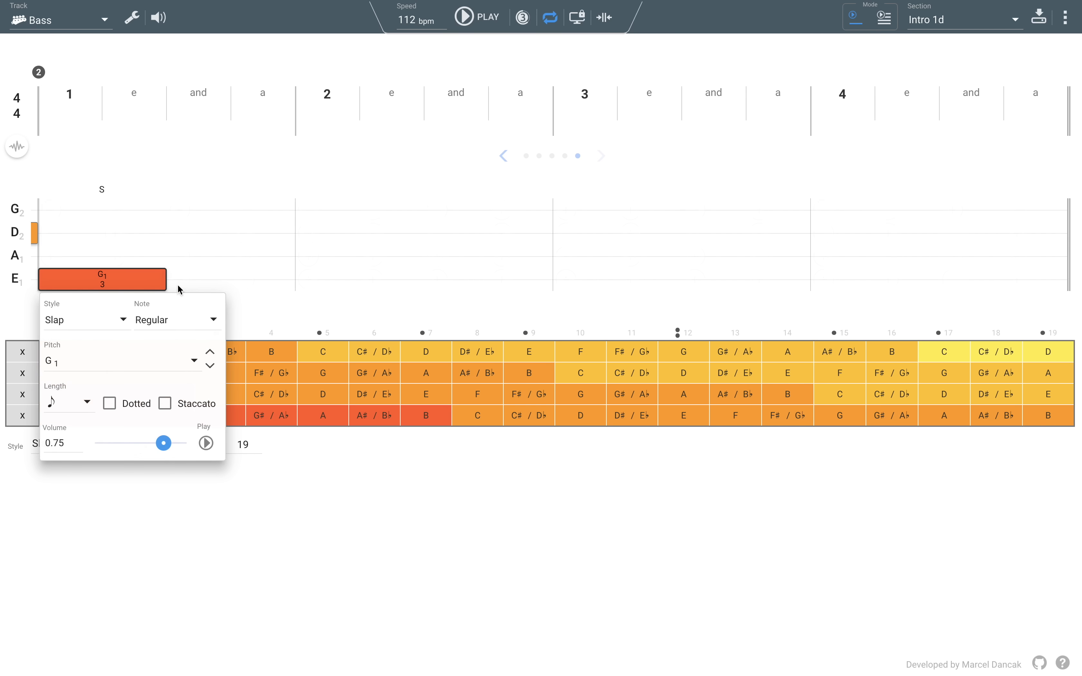
{"action": "left_click", "coordinate": [175, 323]}
{"action": "left_click", "coordinate": [164, 384]}
{"action": "left_click", "coordinate": [195, 364]}
{"action": "left_click", "coordinate": [190, 420]}
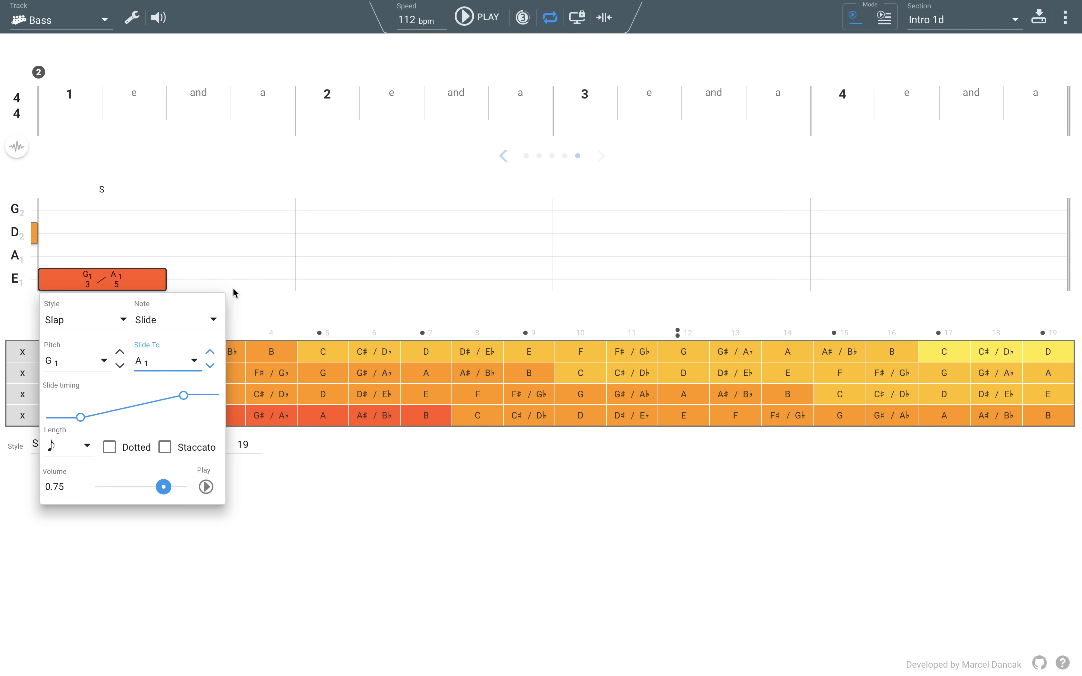
{"action": "left_click", "coordinate": [264, 250]}
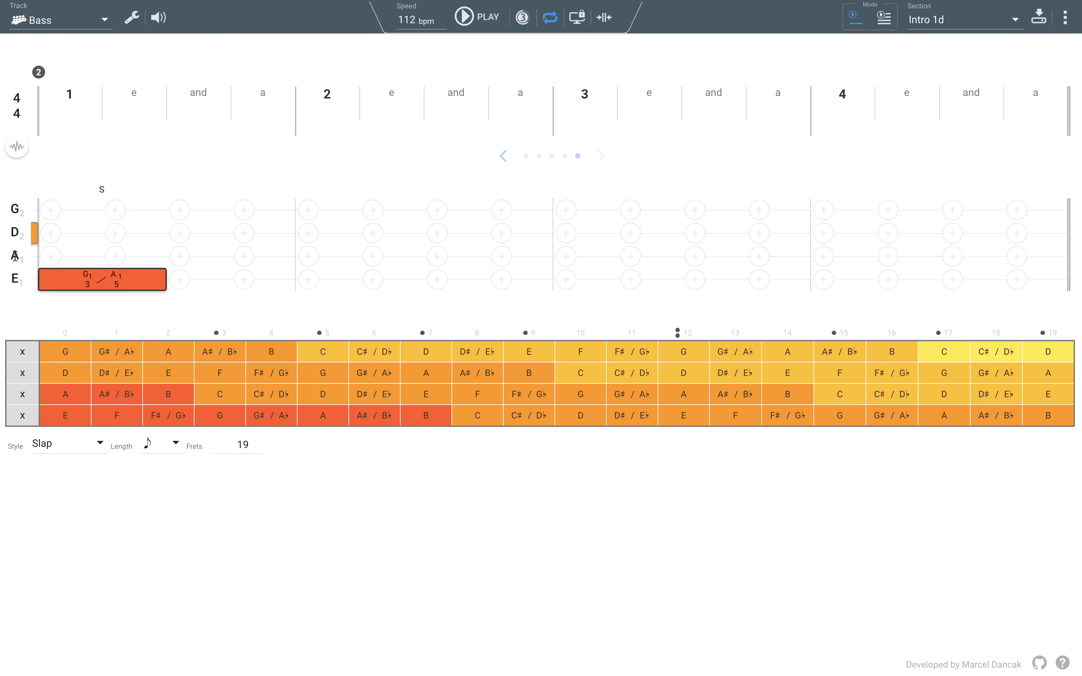
In beat 1 of bar 2, add a slapped ghost note on the E string at "and" and a slapped A2 on the D string at "a"
{"action": "left_click", "coordinate": [200, 286]}
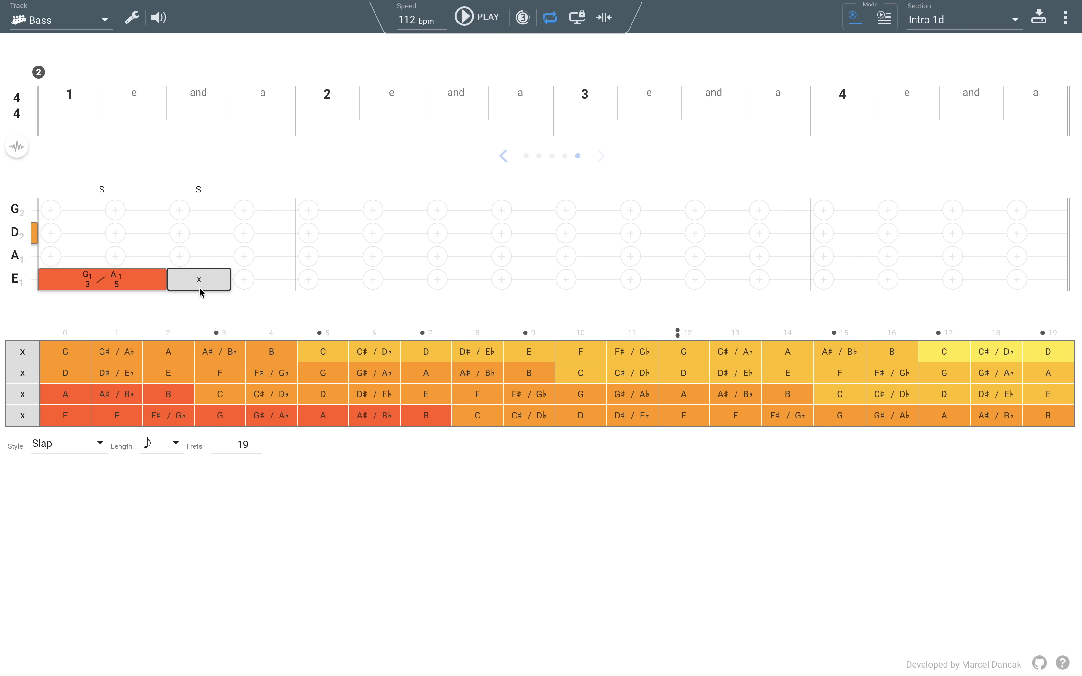
{"action": "left_click", "coordinate": [242, 233]}
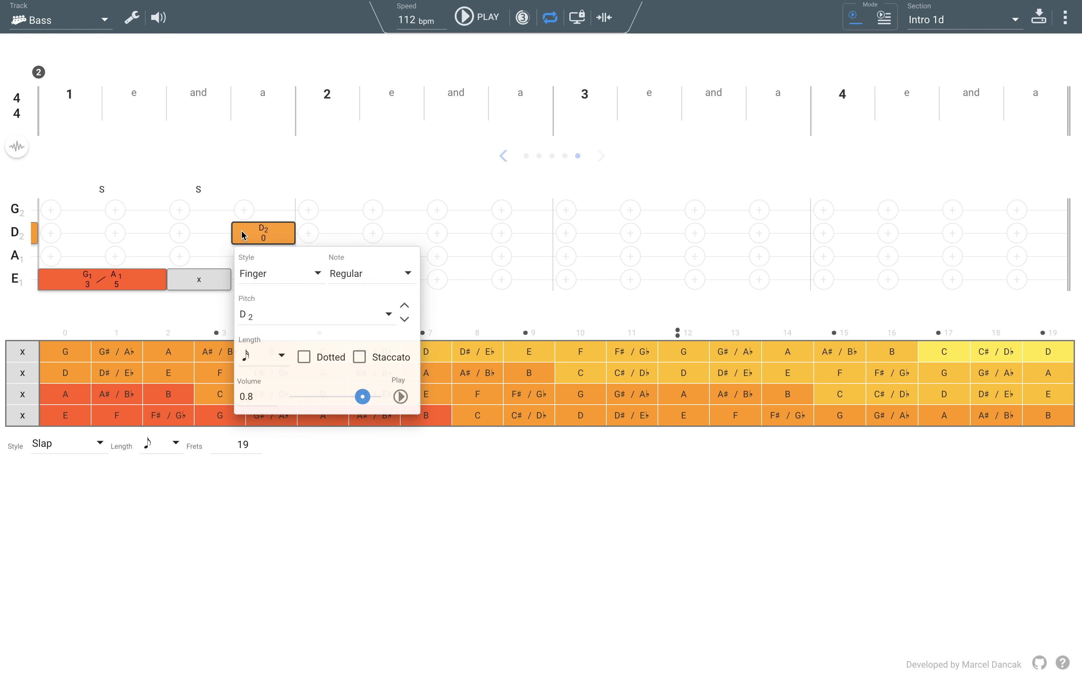
{"action": "left_click", "coordinate": [325, 321]}
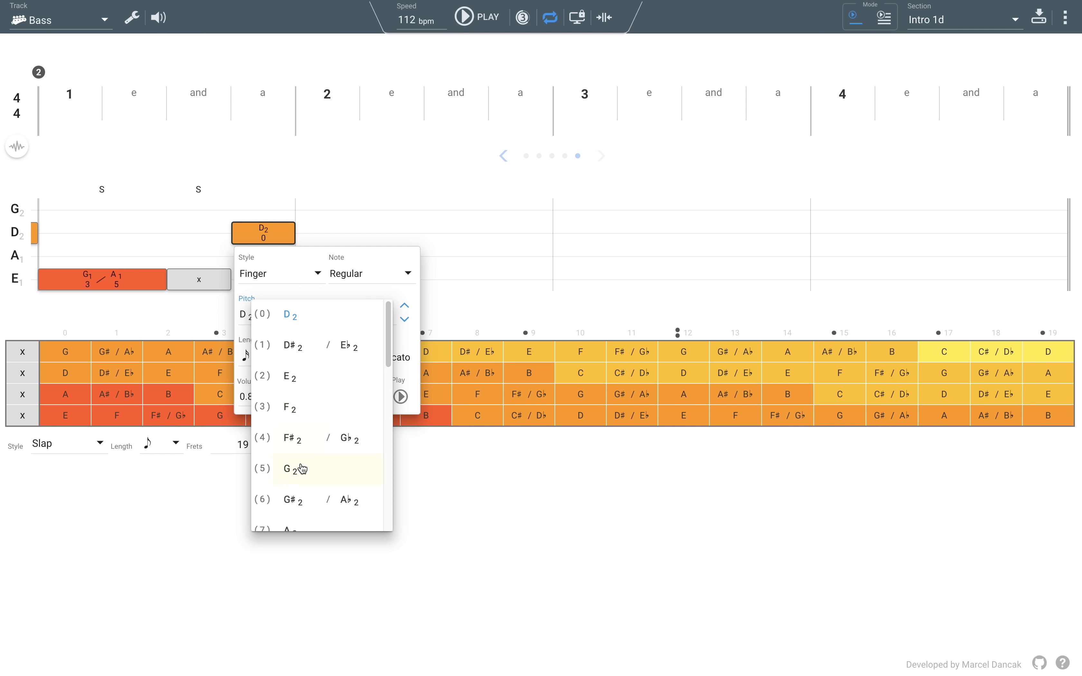
{"action": "left_click", "coordinate": [295, 528]}
{"action": "left_click", "coordinate": [276, 280]}
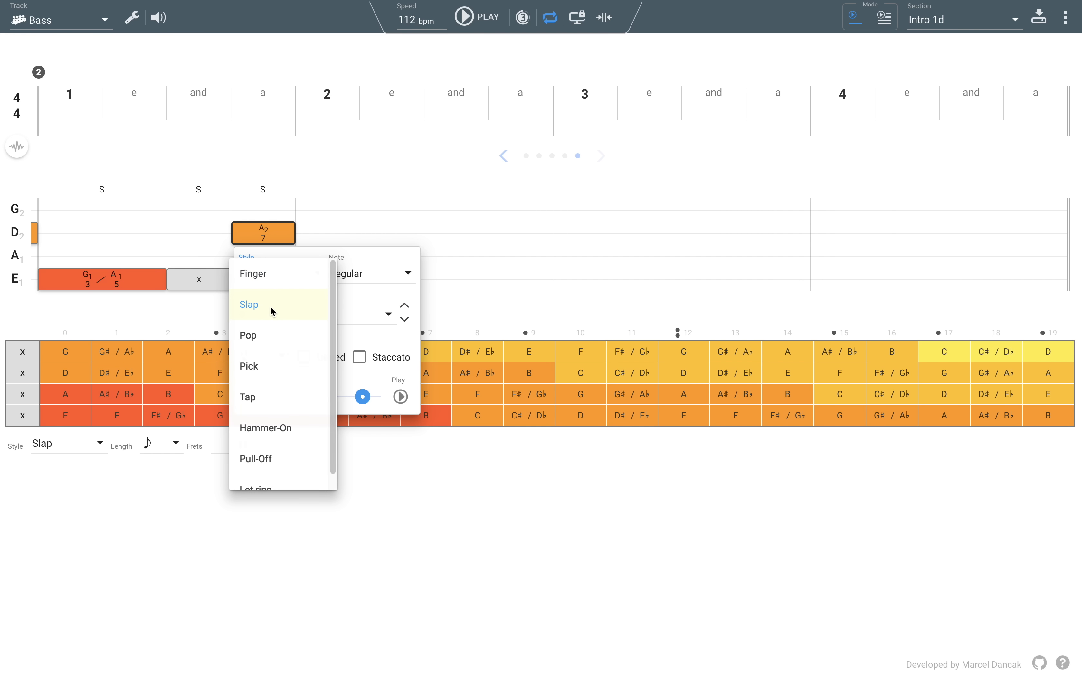
{"action": "left_click", "coordinate": [275, 308]}
{"action": "left_click", "coordinate": [400, 210]}
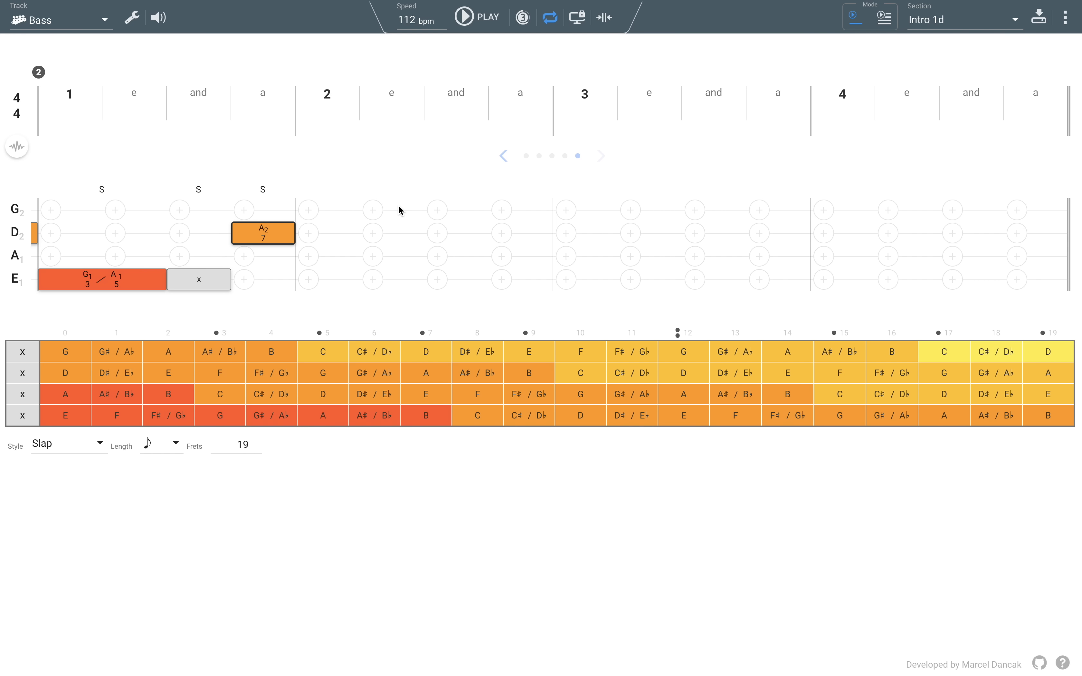
Add slapped eighth notes A1 on beat 2, B♭1 on the "and" of beat 2 and B1 on beat 3 of bar 2
{"action": "left_click_drag", "start_coordinate": [323, 416], "coordinate": [336, 292]}
{"action": "left_click_drag", "start_coordinate": [391, 418], "coordinate": [460, 282]}
{"action": "left_click_drag", "start_coordinate": [441, 421], "coordinate": [572, 287]}
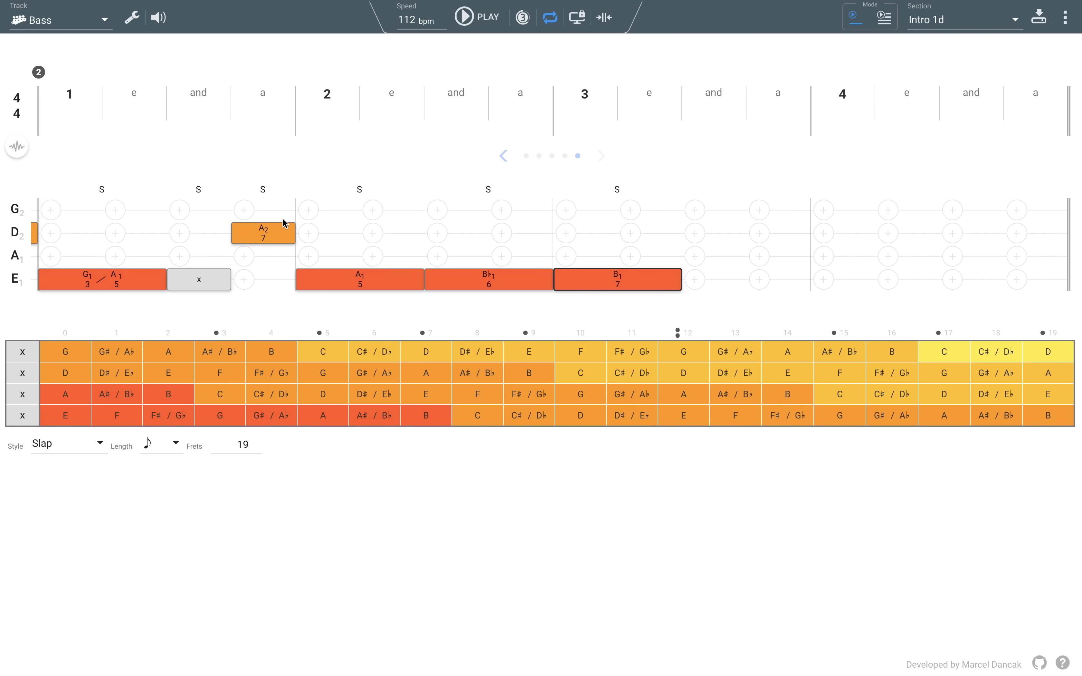
Add a popped sixteenth ghost note on the D string at the "and" of beat 3 in bar 2
{"action": "left_click_drag", "start_coordinate": [288, 233], "coordinate": [715, 233]}
{"action": "left_click", "coordinate": [738, 239]}
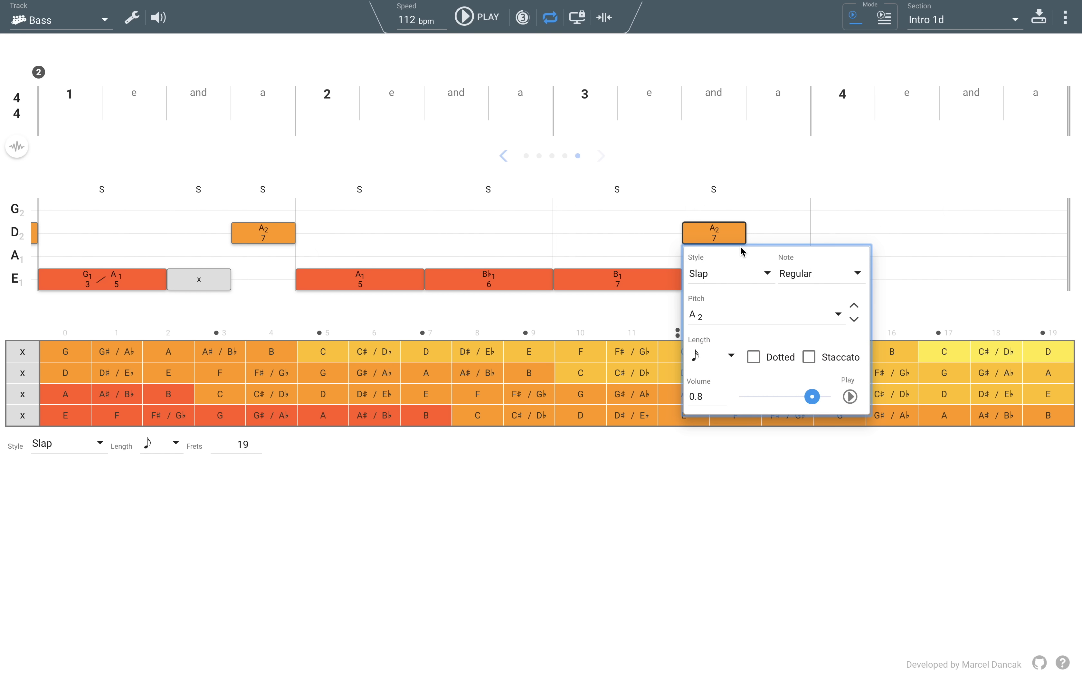
{"action": "left_click", "coordinate": [825, 275]}
{"action": "left_click", "coordinate": [804, 306]}
{"action": "left_click", "coordinate": [736, 274]}
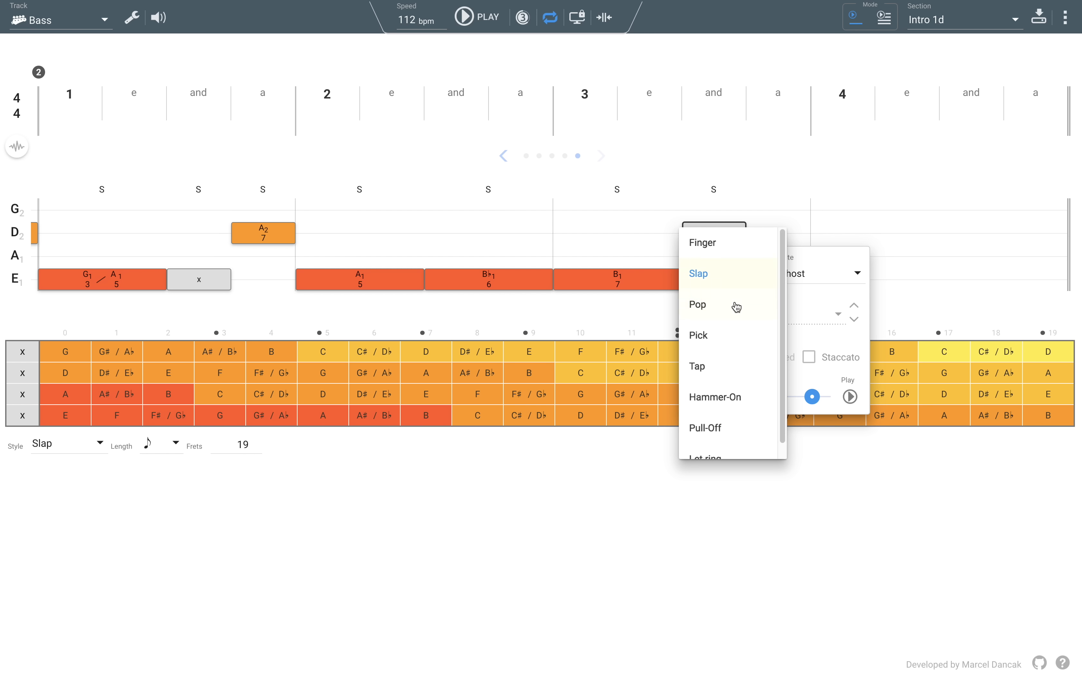
{"action": "left_click", "coordinate": [715, 309]}
{"action": "left_click", "coordinate": [768, 193]}
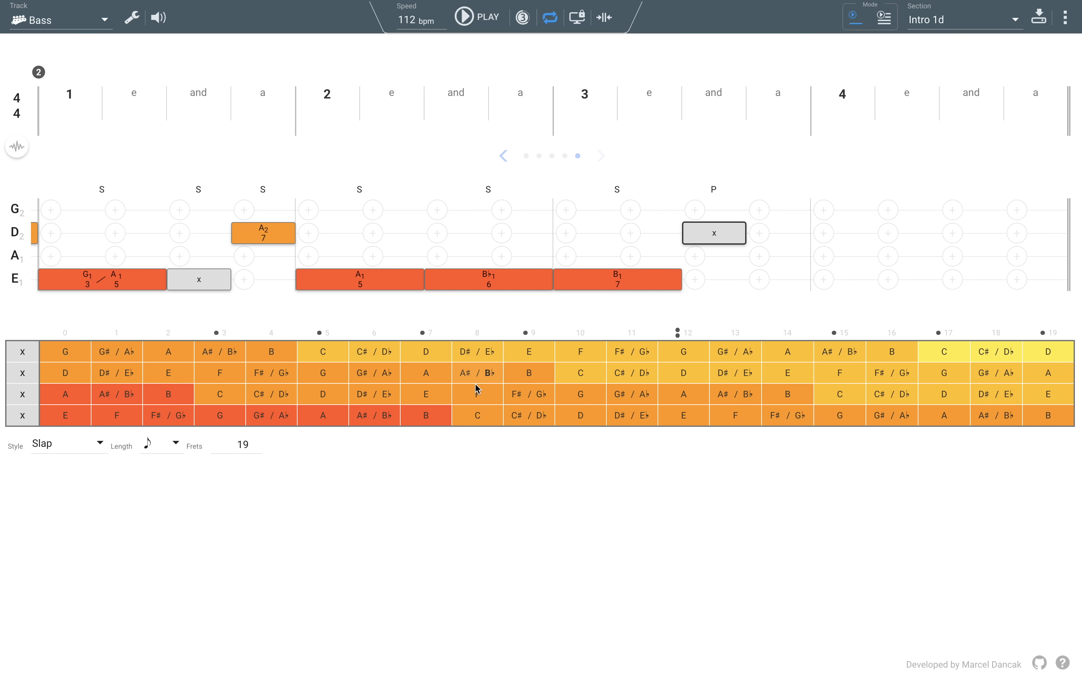
Add a slapped eighth note E2 on the A string at beat 4 of bar 2 and make it slide to F♯2
{"action": "left_click_drag", "start_coordinate": [438, 395], "coordinate": [878, 255]}
{"action": "left_click", "coordinate": [879, 256]}
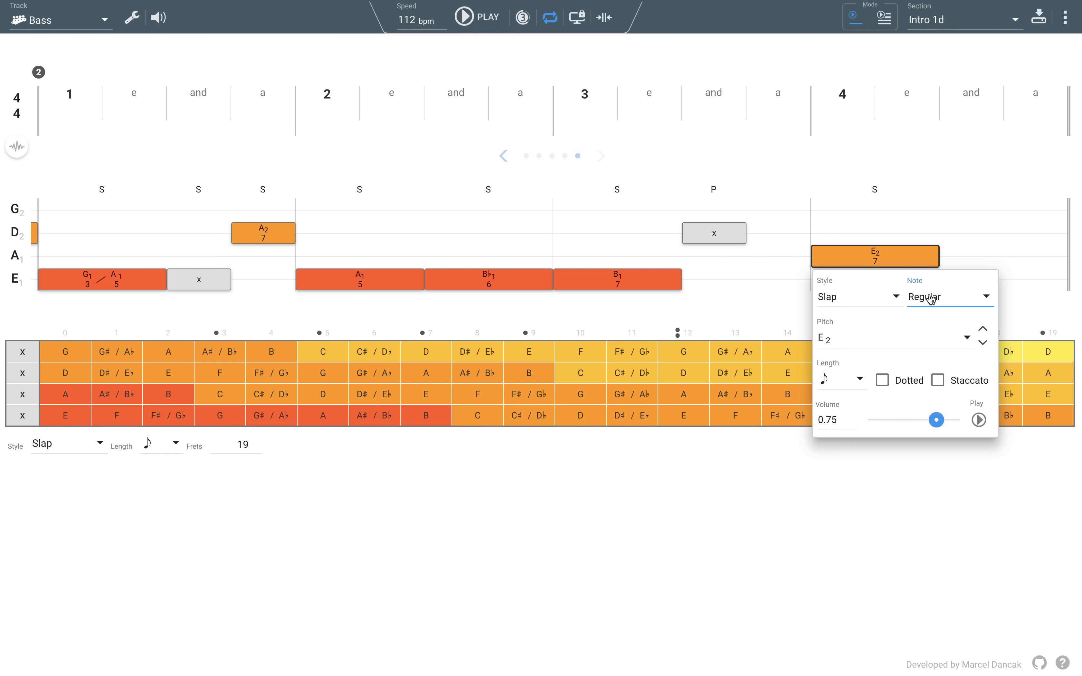
{"action": "left_click", "coordinate": [931, 299]}
{"action": "left_click", "coordinate": [922, 360]}
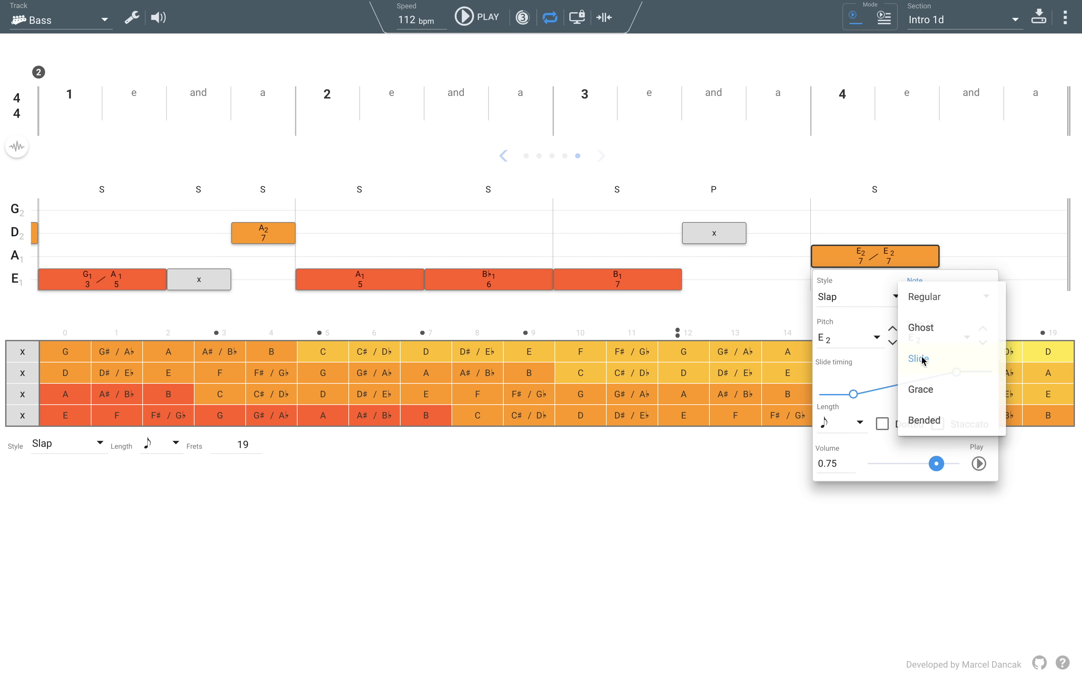
{"action": "left_click", "coordinate": [944, 339]}
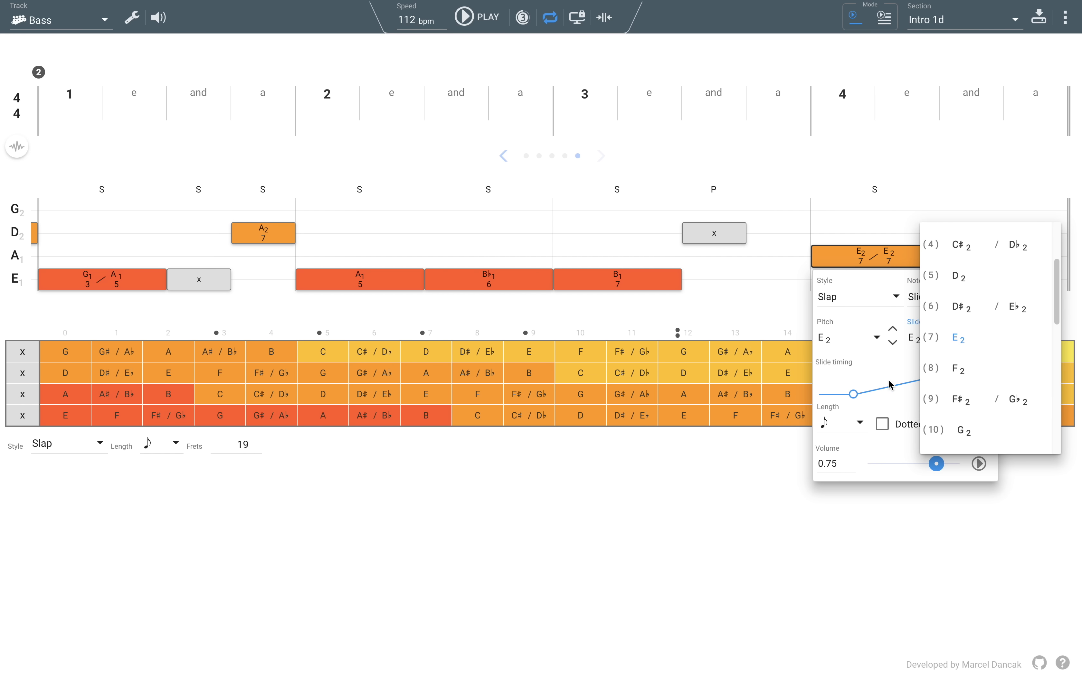
{"action": "left_click", "coordinate": [960, 433]}
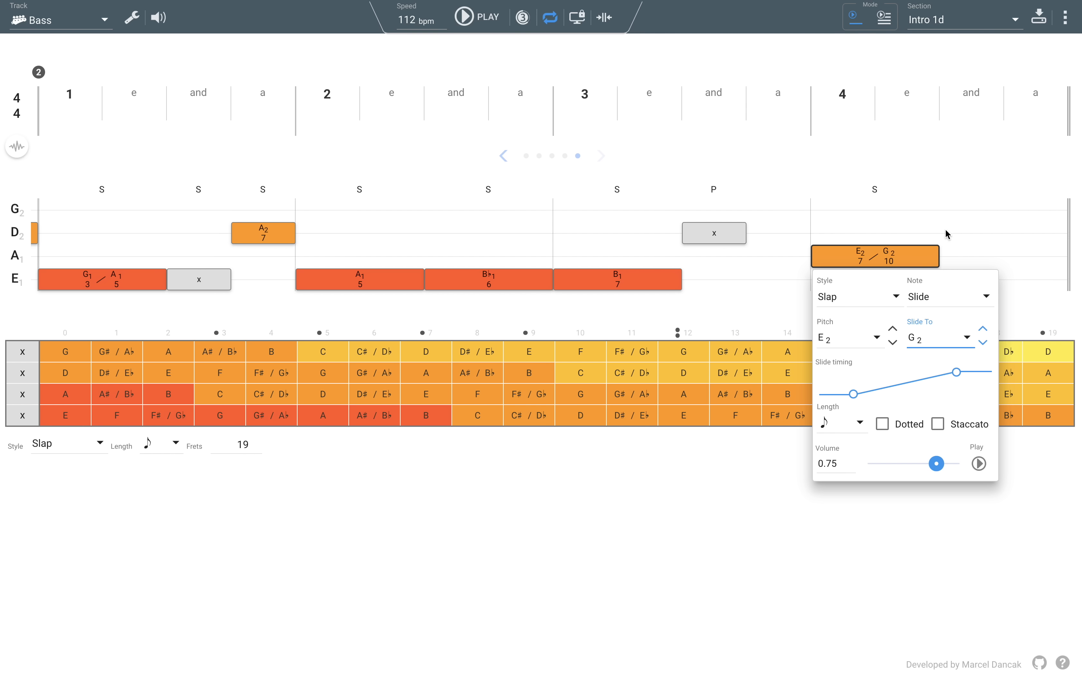
{"action": "left_click", "coordinate": [953, 346]}
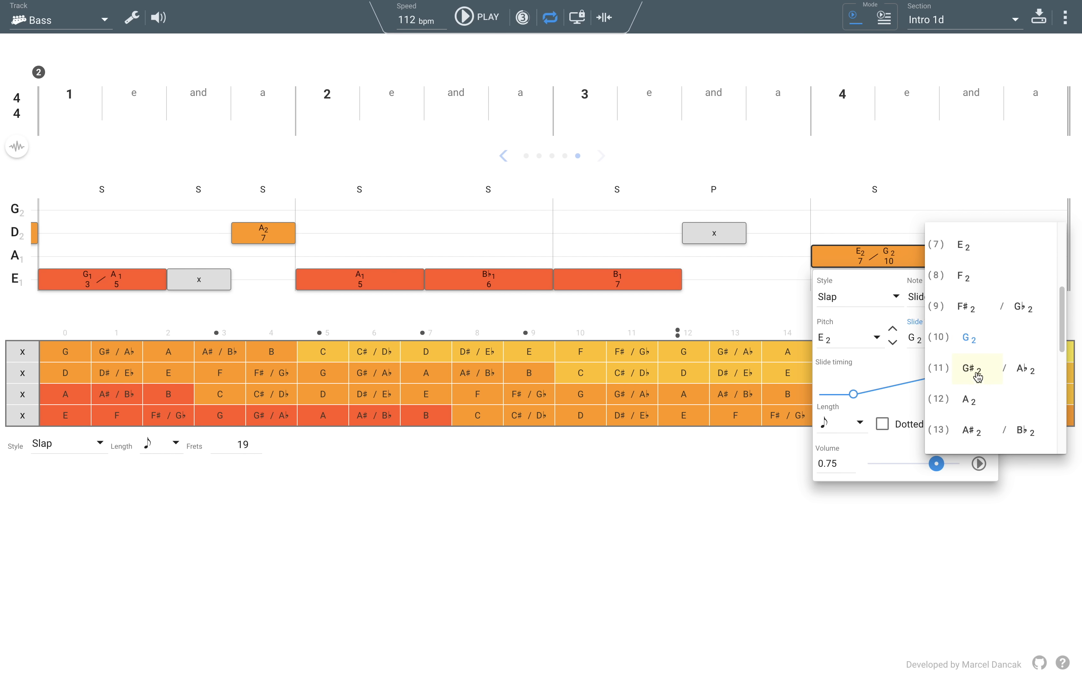
{"action": "left_click", "coordinate": [977, 312]}
{"action": "left_click", "coordinate": [946, 240]}
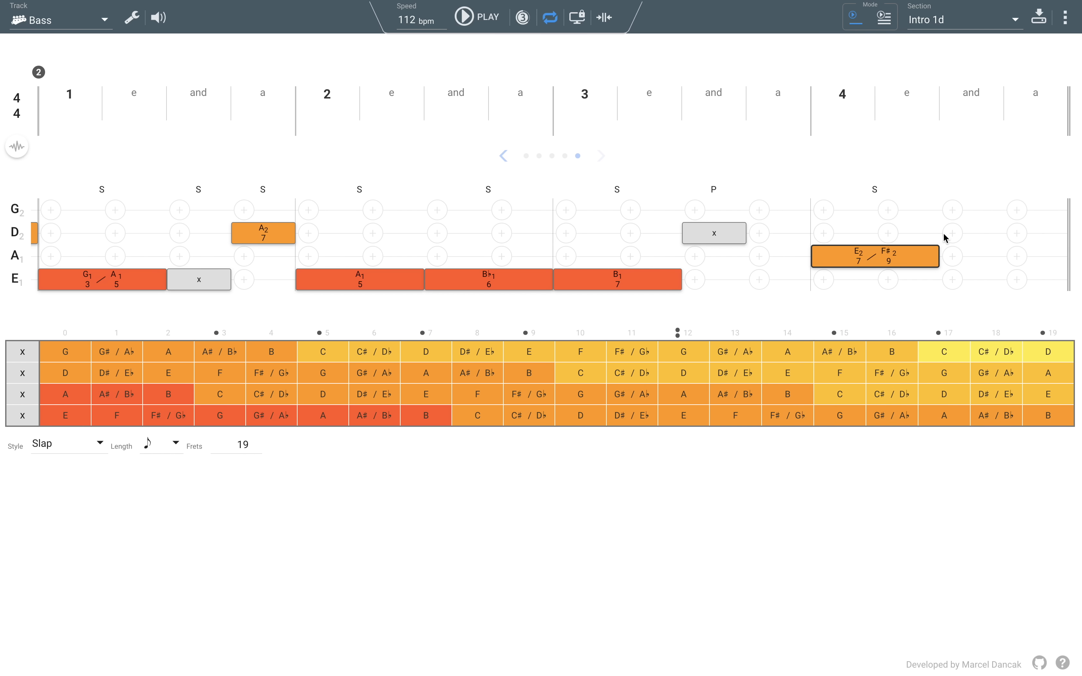
Add a slapped eighth note A2 on the D string at the "and" of beat 4 in bar 2 and save section Intro 1d
{"action": "mouse_move", "coordinate": [277, 240]}
{"action": "left_click_drag", "start_coordinate": [277, 240], "coordinate": [1060, 231]}
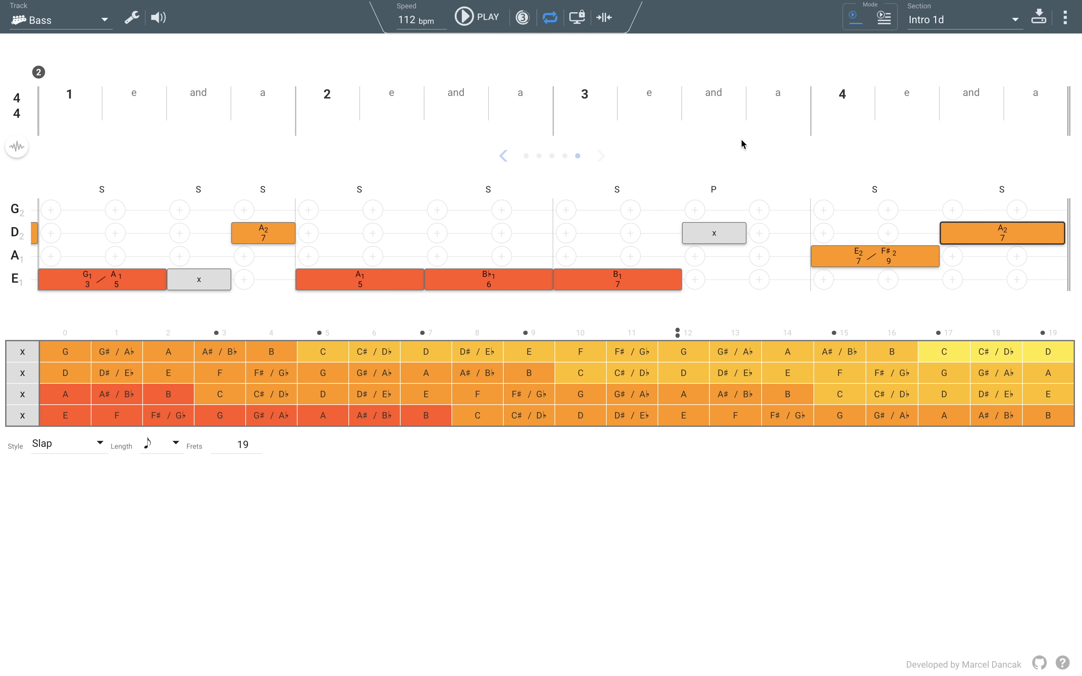
{"action": "left_click", "coordinate": [461, 18]}
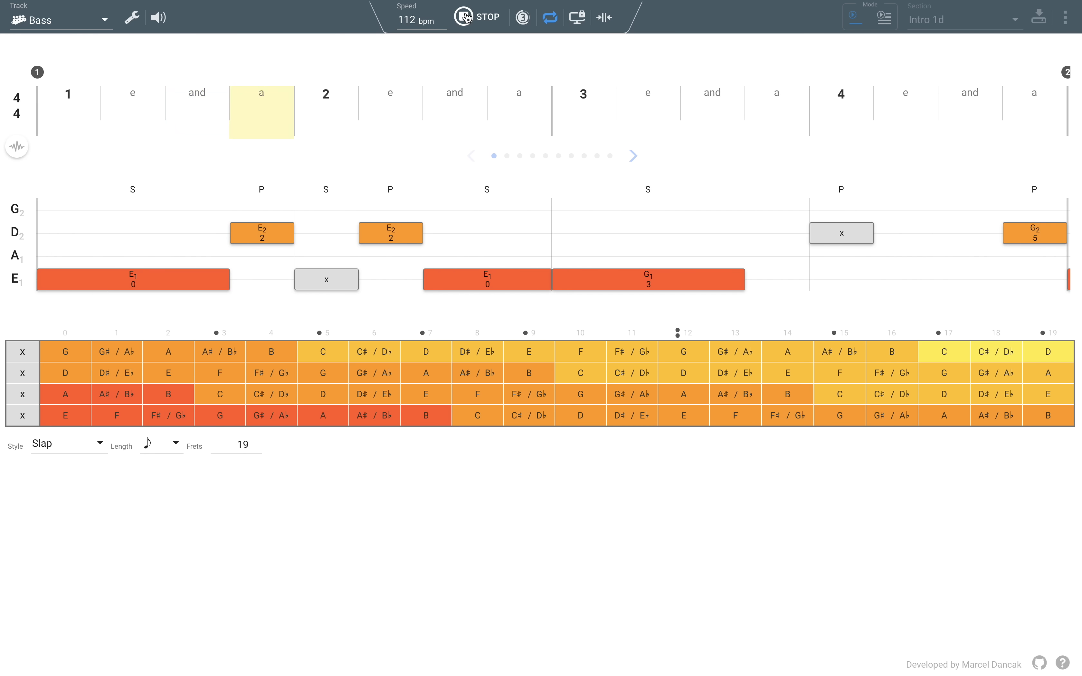
{"action": "left_click", "coordinate": [465, 18]}
{"action": "left_click", "coordinate": [1040, 25]}
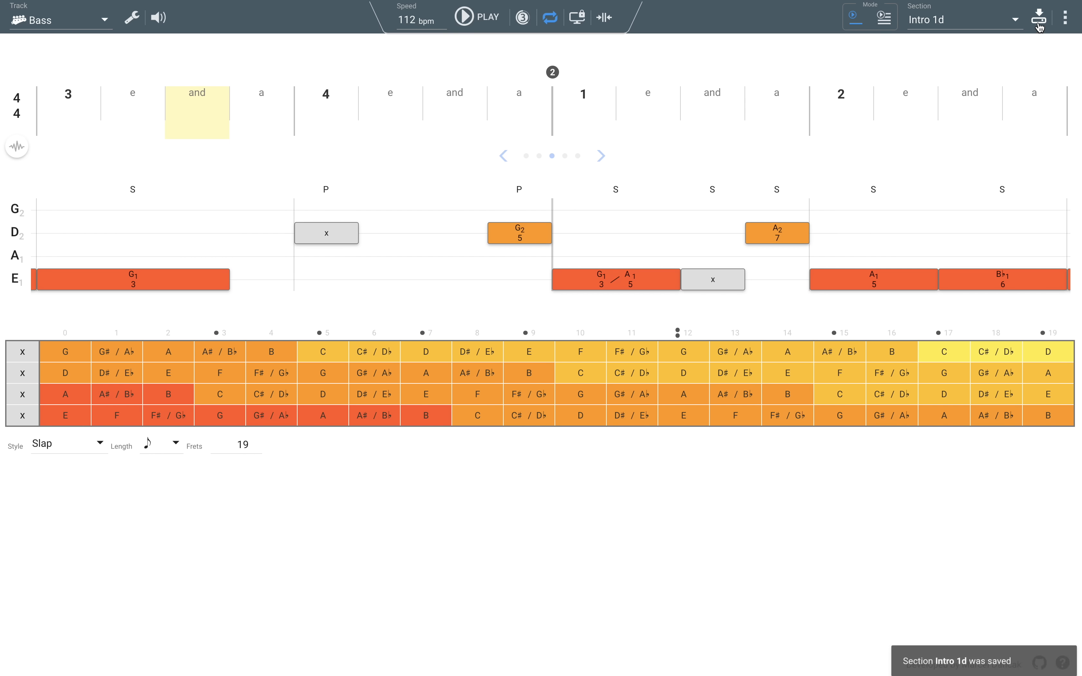
Switch to playlist mode, move all sections into the playlist and close the playlist editor
{"action": "left_click", "coordinate": [885, 20]}
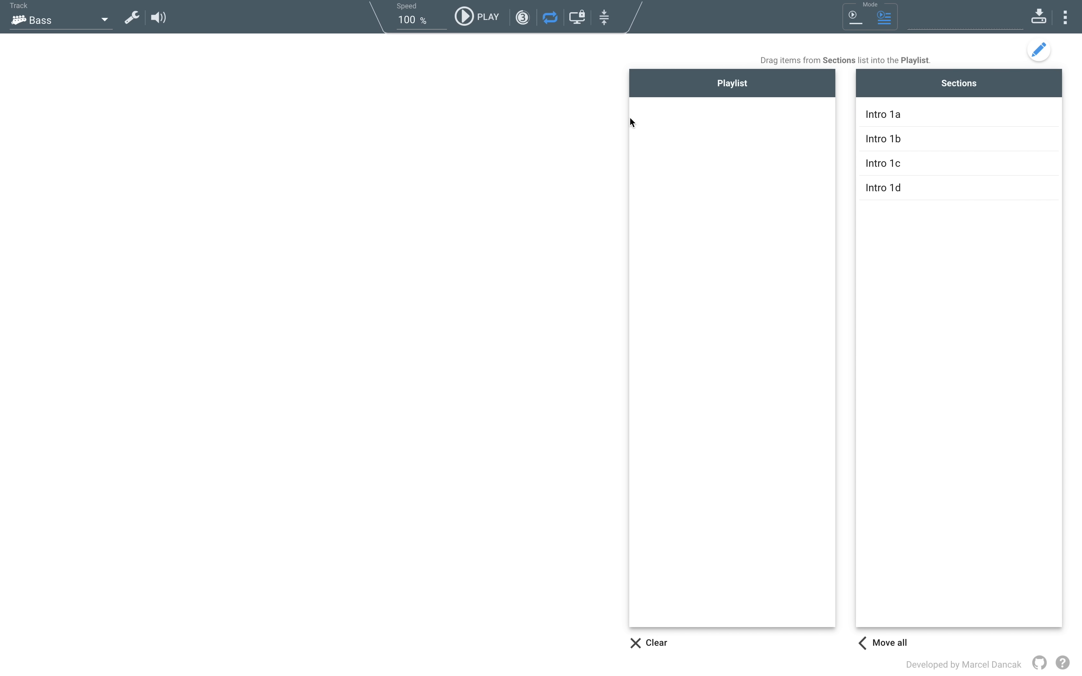
{"action": "left_click", "coordinate": [890, 644]}
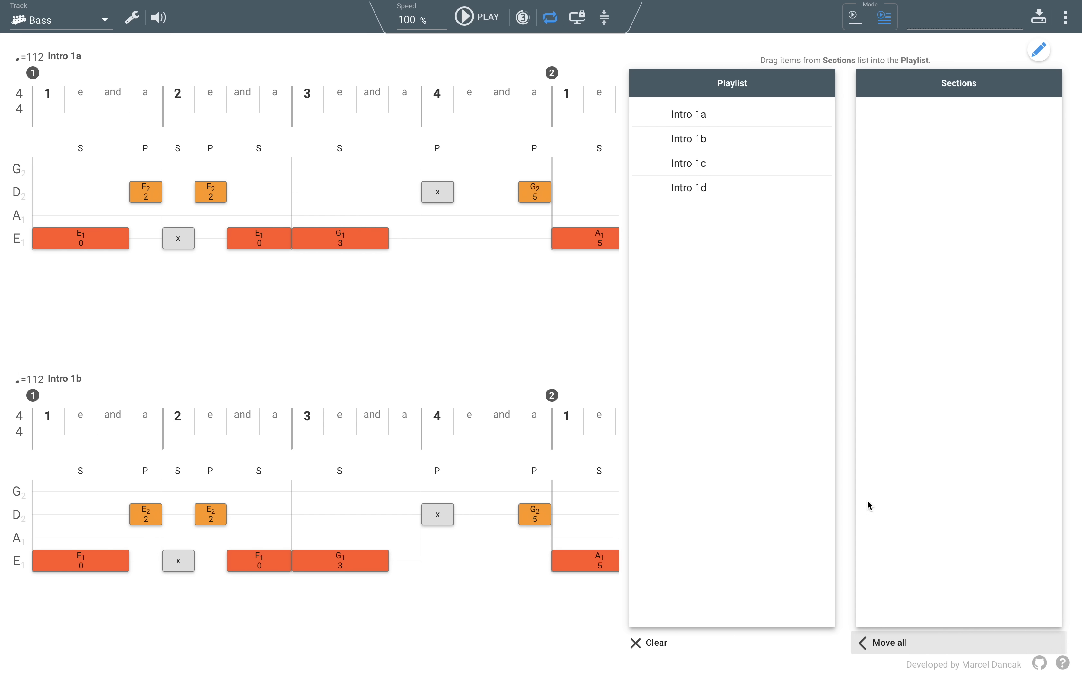
{"action": "left_click", "coordinate": [1043, 54]}
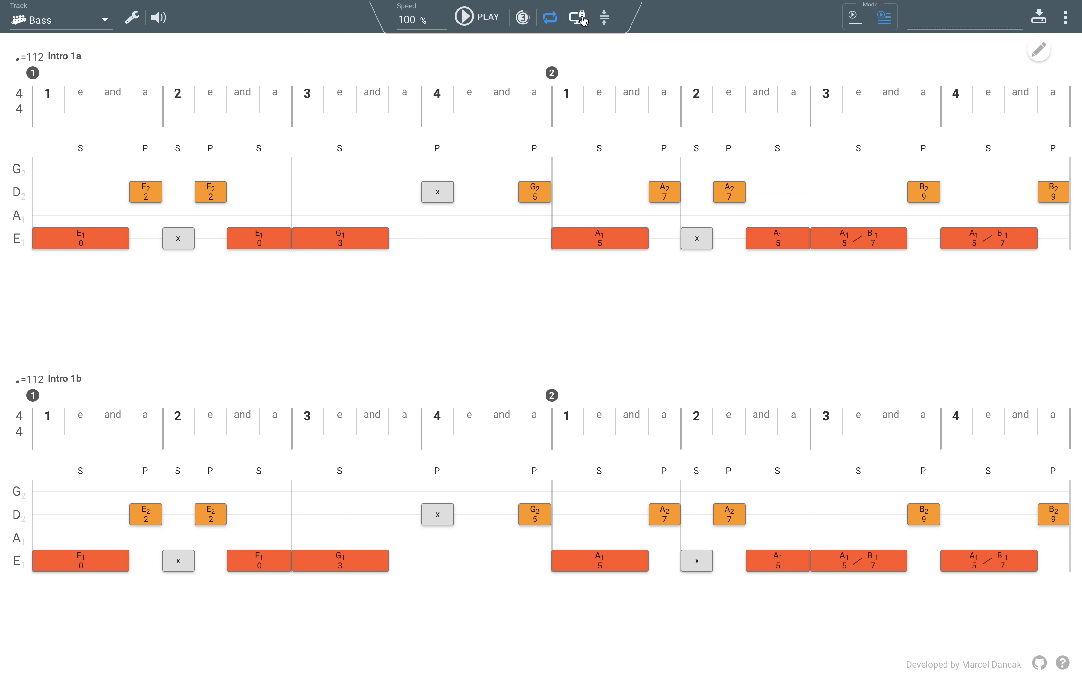
Play the start of the whole playlist, stop it and turn the display lock off
{"action": "left_click", "coordinate": [472, 18]}
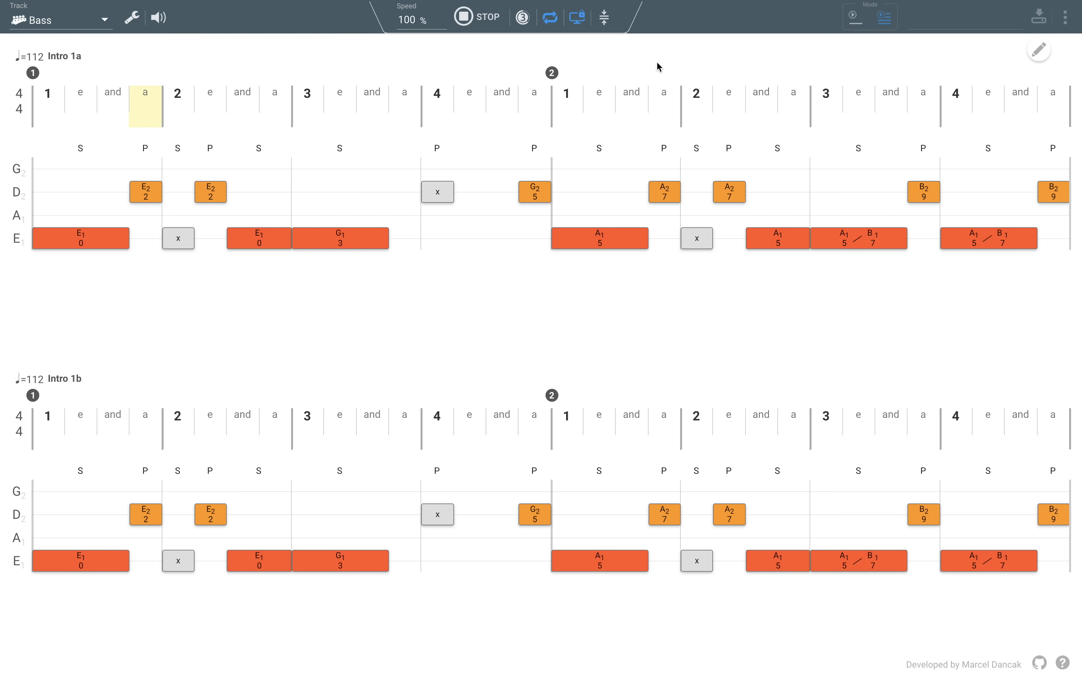
{"action": "left_click", "coordinate": [465, 25]}
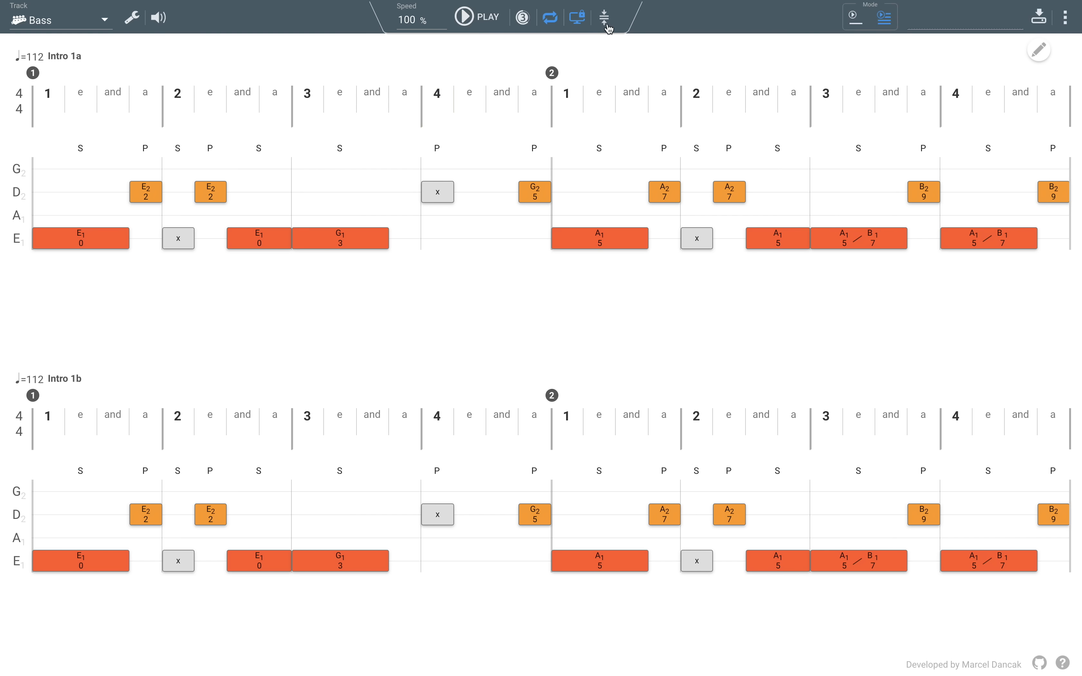
{"action": "left_click", "coordinate": [577, 20]}
Limit the playlist selection to Intro 1b through Intro 1d and play that range
{"action": "left_click", "coordinate": [607, 20]}
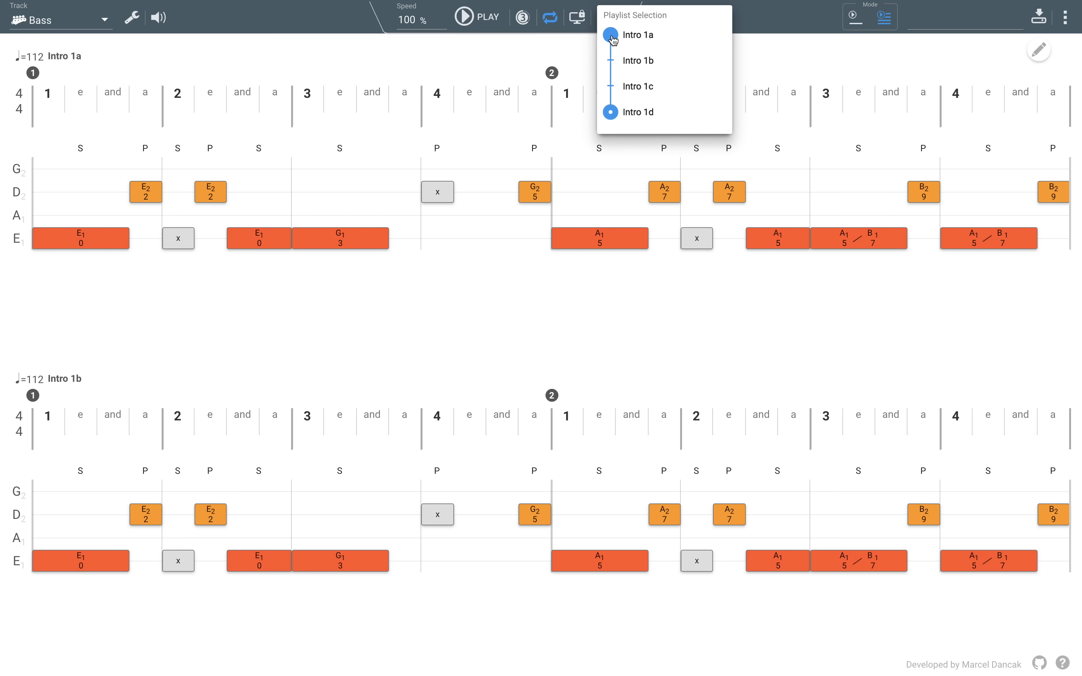
{"action": "left_click_drag", "start_coordinate": [612, 44], "coordinate": [613, 68]}
{"action": "left_click_drag", "start_coordinate": [612, 66], "coordinate": [611, 56]}
{"action": "left_click", "coordinate": [528, 56]}
{"action": "left_click", "coordinate": [466, 17]}
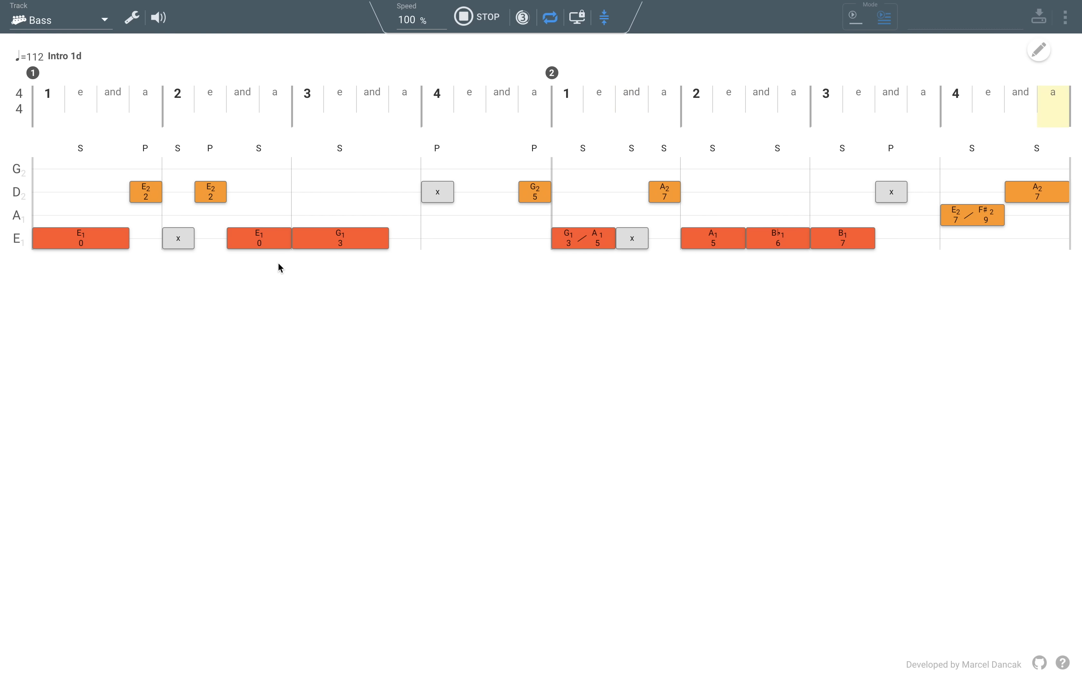
{"action": "key", "text": "space"}
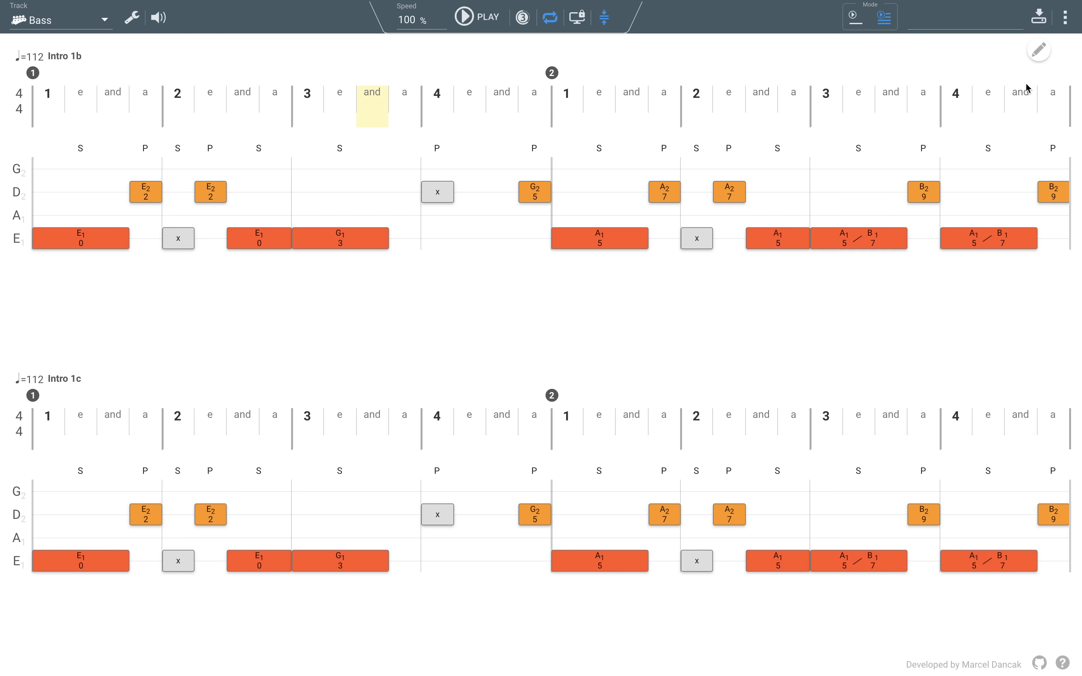
Return to section mode, create a new empty section and check its time signature and bar settings
{"action": "left_click", "coordinate": [854, 19]}
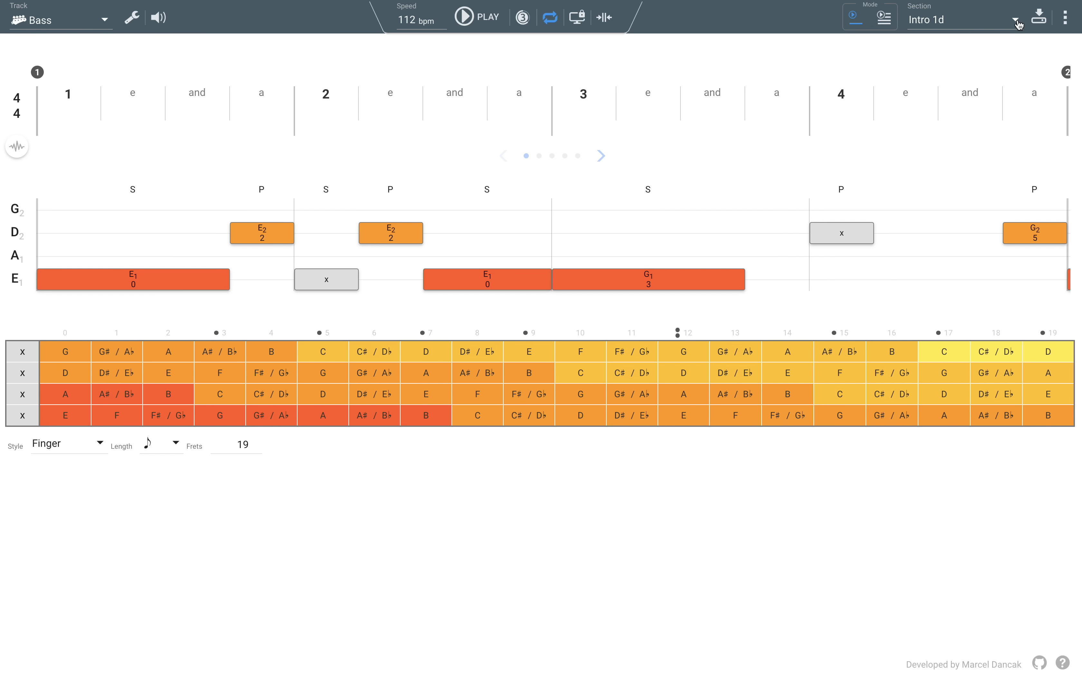
{"action": "left_click", "coordinate": [1066, 17]}
{"action": "left_click", "coordinate": [986, 147]}
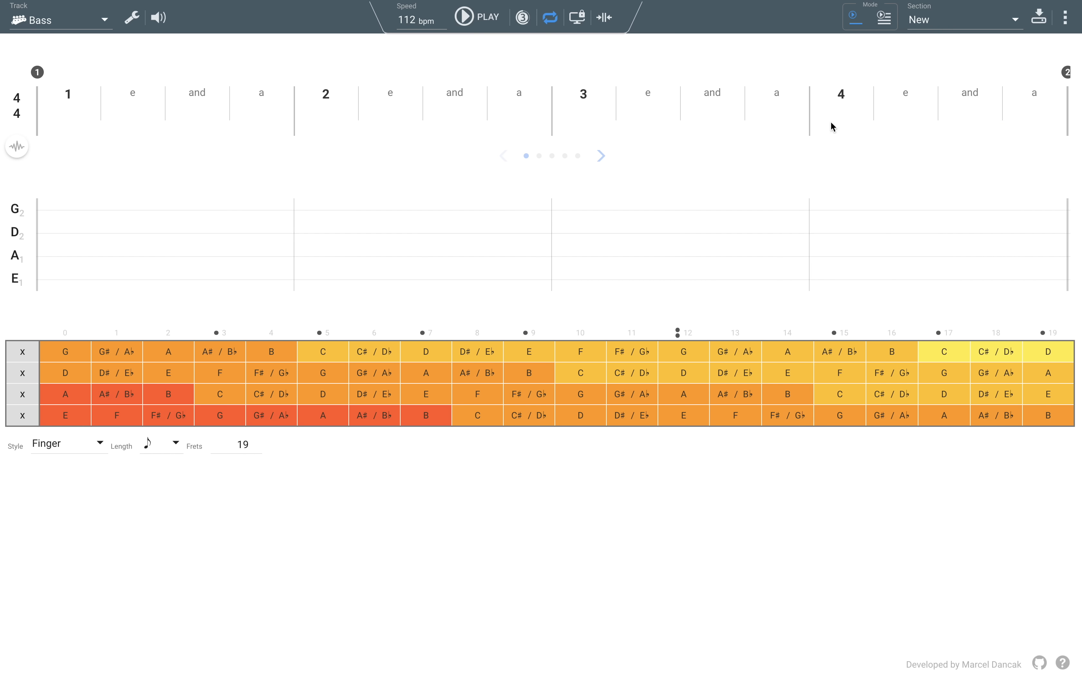
{"action": "left_click", "coordinate": [23, 112]}
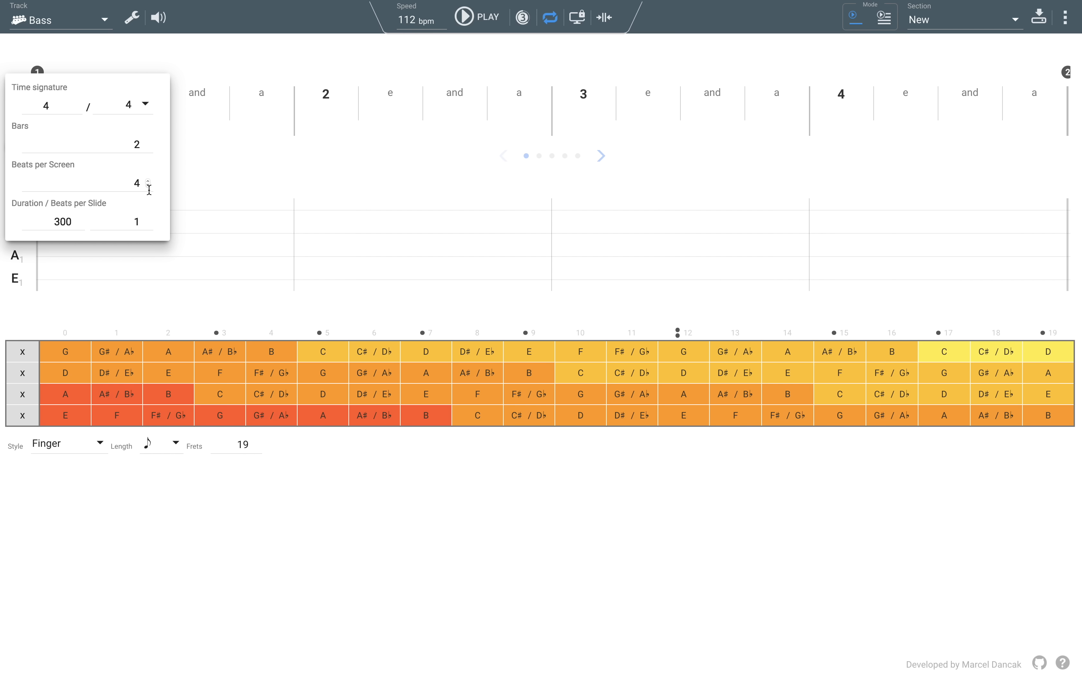
{"action": "left_click", "coordinate": [252, 155]}
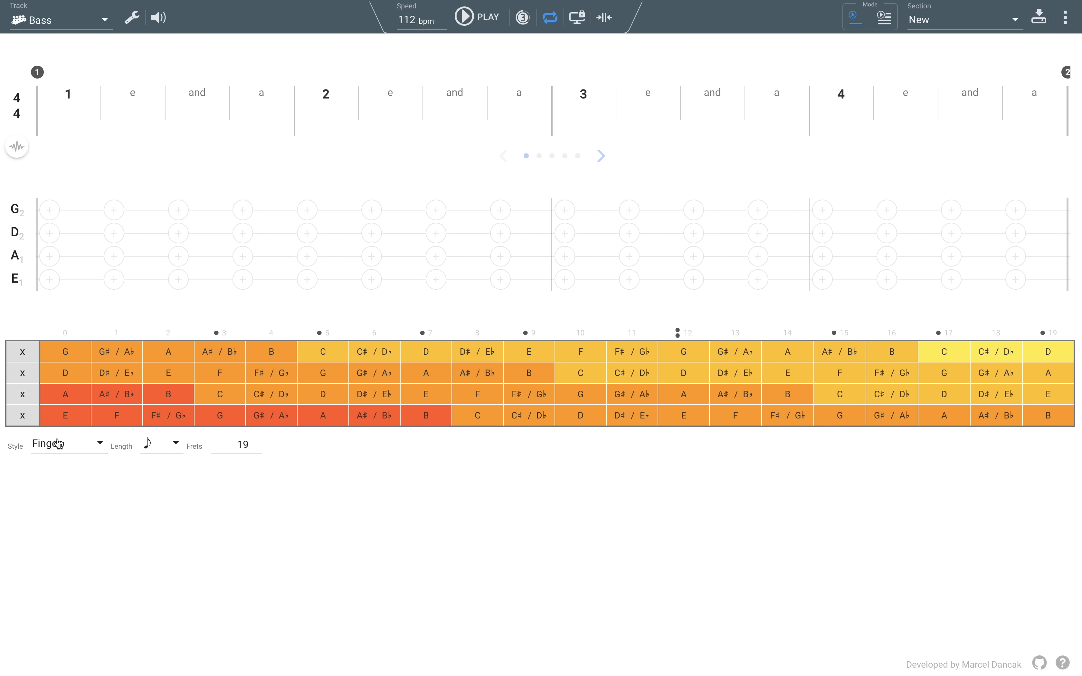
Add a slapped open E1 on beat 1 of bar 1 and extend it to three sixteenths
{"action": "left_click", "coordinate": [78, 451]}
{"action": "left_click", "coordinate": [45, 478]}
{"action": "left_click_drag", "start_coordinate": [65, 390], "coordinate": [60, 290]}
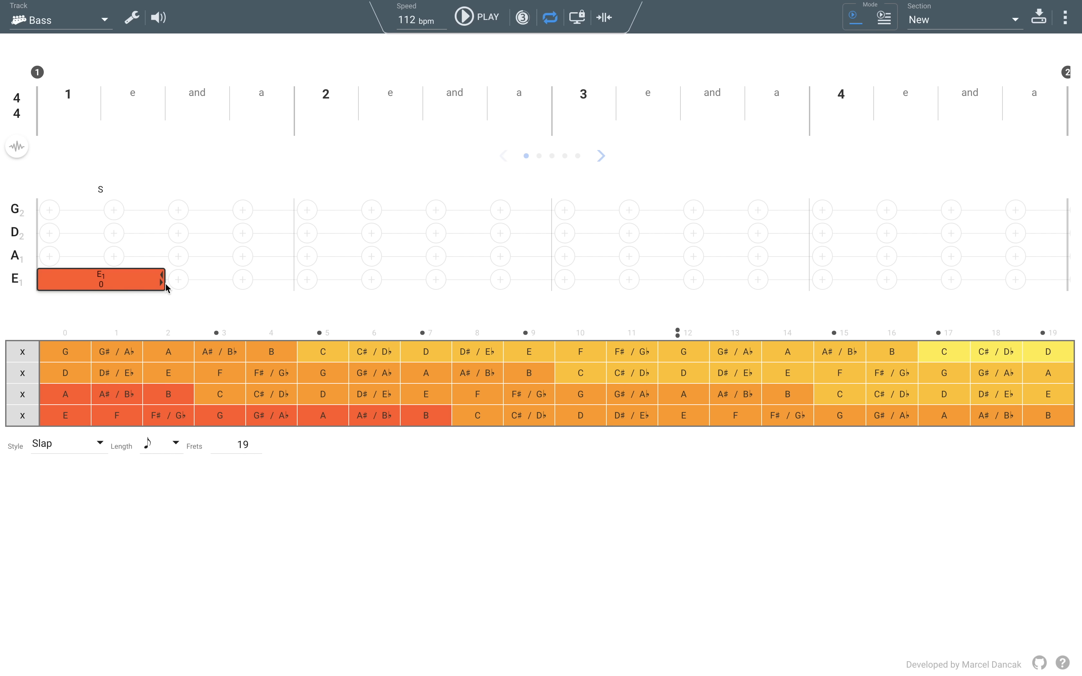
{"action": "left_click_drag", "start_coordinate": [163, 280], "coordinate": [226, 285]}
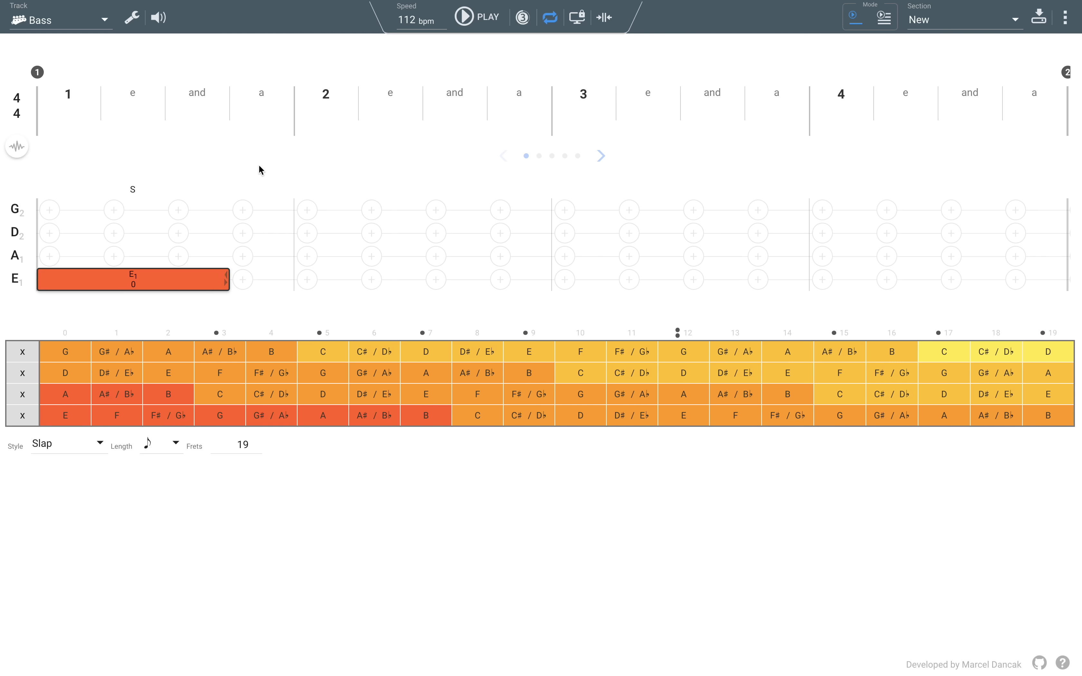
Name the new section End and save it
{"action": "left_click", "coordinate": [962, 14]}
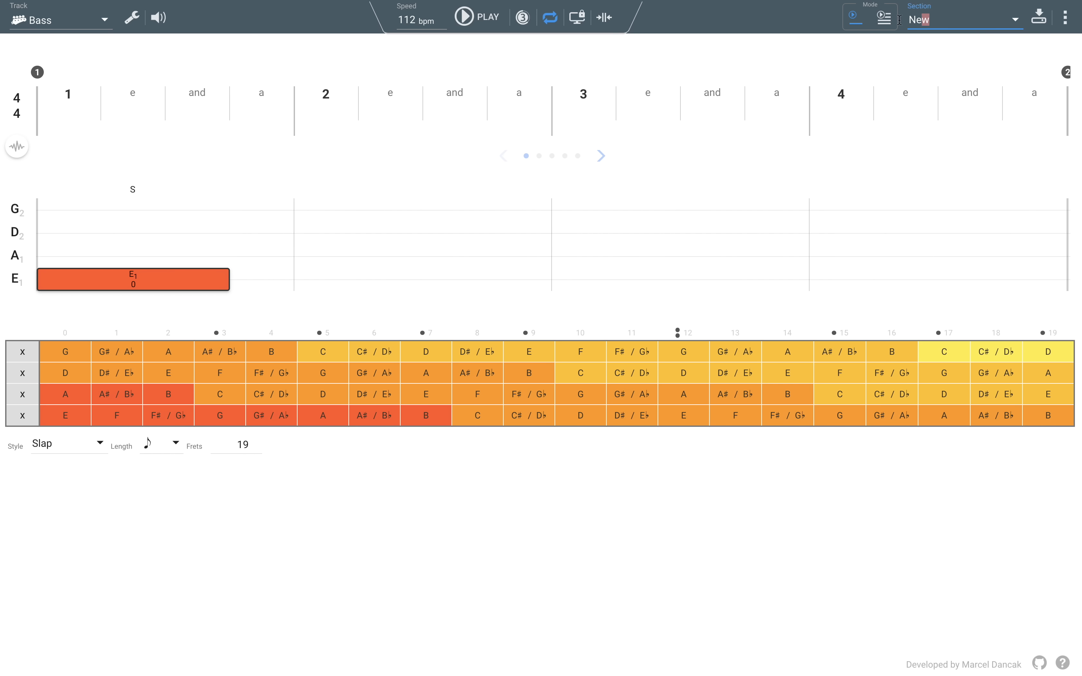
{"action": "type", "text": "End"}
{"action": "key", "text": "Return"}
Add section End to the playlist after Intro 1d and close the playlist editor
{"action": "left_click", "coordinate": [877, 19]}
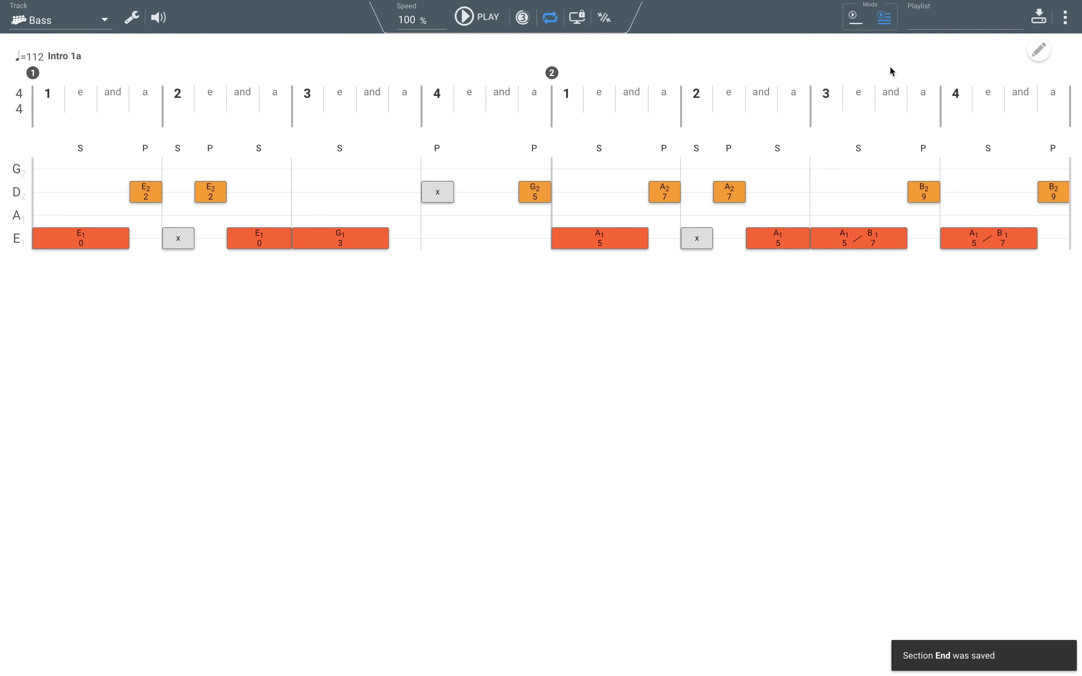
{"action": "left_click", "coordinate": [1039, 49]}
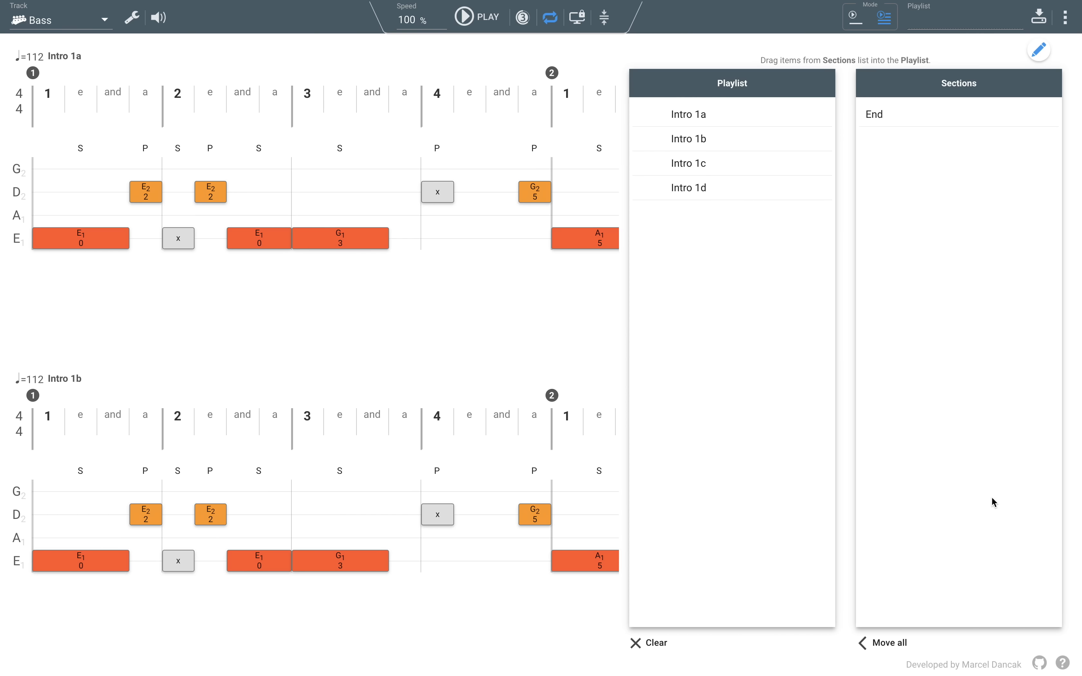
{"action": "left_click", "coordinate": [904, 637]}
{"action": "left_click", "coordinate": [1040, 53]}
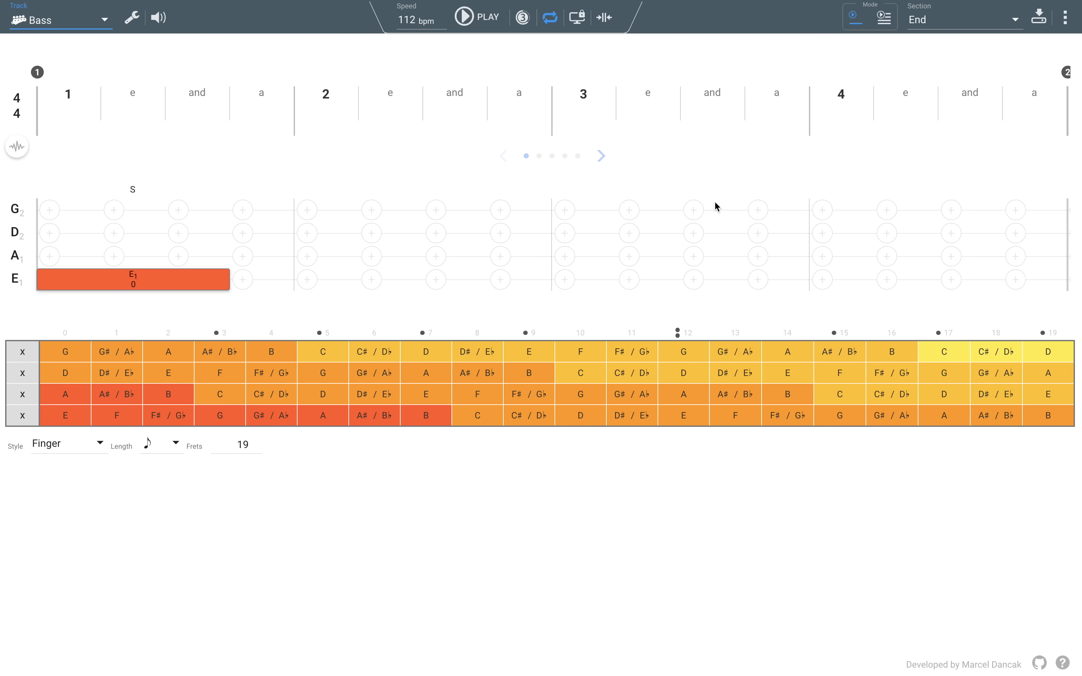
Open section Intro 1a and switch to the Drums track
{"action": "left_click", "coordinate": [1018, 22]}
{"action": "left_click", "coordinate": [954, 24]}
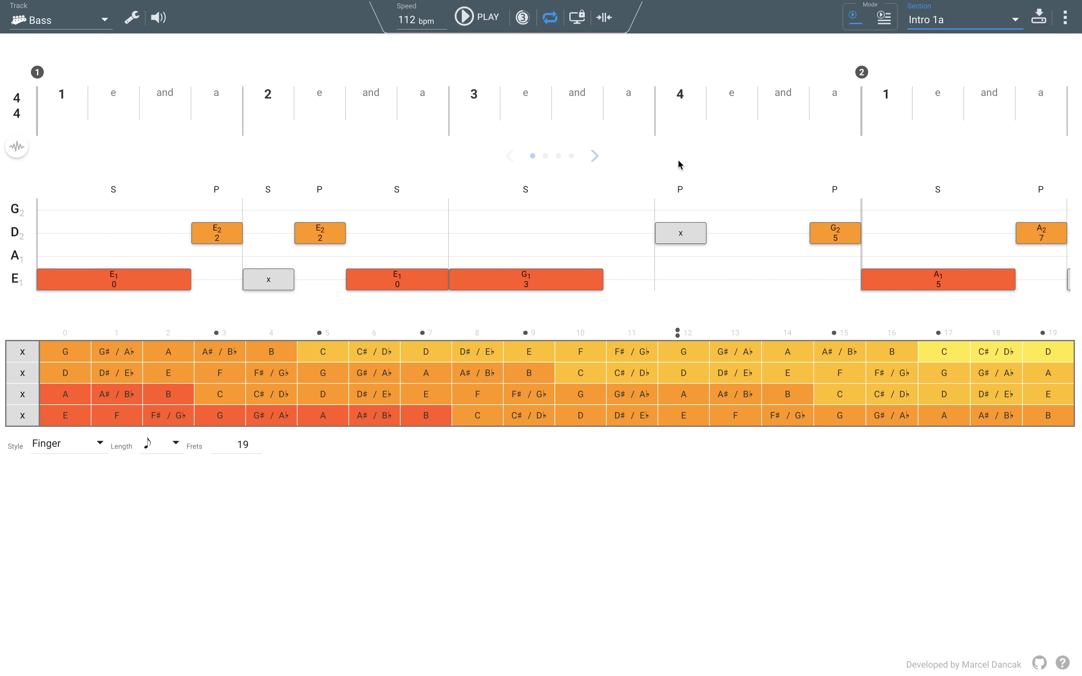
{"action": "left_click", "coordinate": [106, 22]}
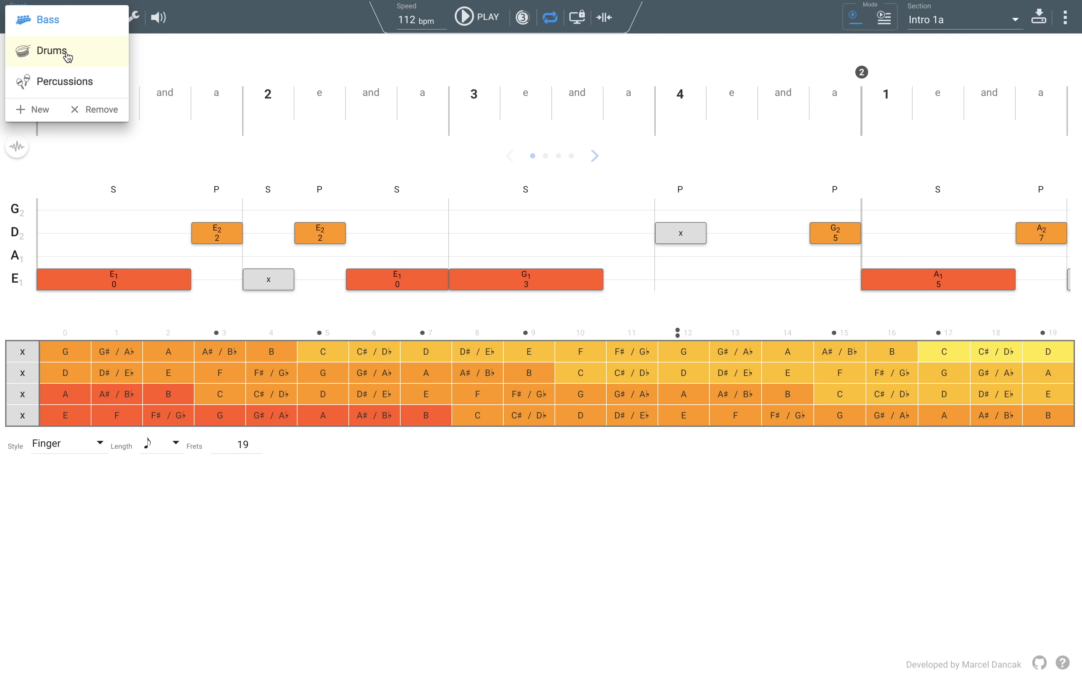
{"action": "left_click", "coordinate": [106, 52]}
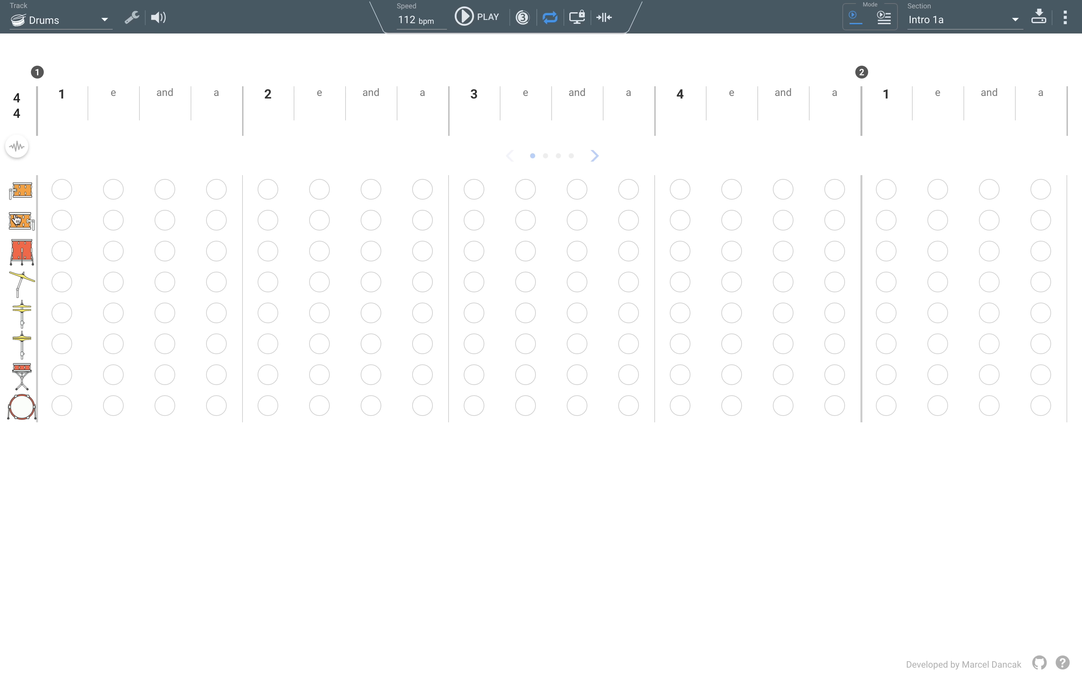
Add bass drum hits in bar 1 on beat 1, the "a" of 1, the "and" of 2 and beat 3
{"action": "left_click", "coordinate": [61, 413]}
{"action": "left_click", "coordinate": [219, 414]}
{"action": "left_click", "coordinate": [365, 408]}
{"action": "left_click", "coordinate": [474, 414]}
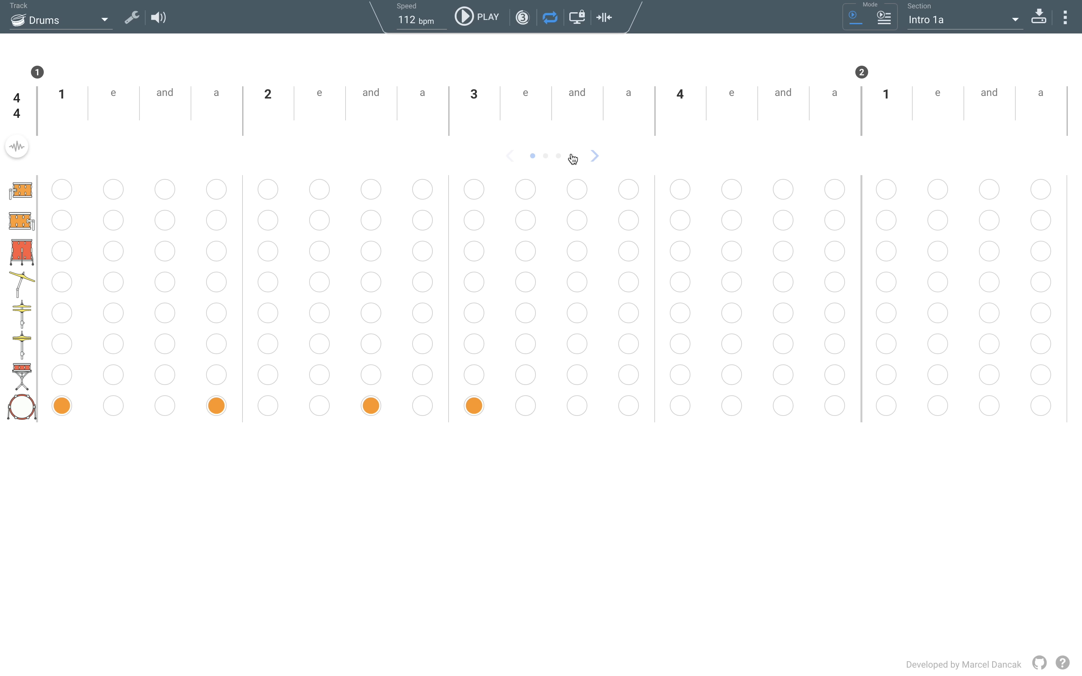
Repeat the bass drum pattern in bar 2 on beat 1, the "a" of 1, the "and" of 2 and beat 3
{"action": "scroll", "coordinate": [572, 159], "scroll_direction": "down", "scroll_amount": 1}
{"action": "left_click", "coordinate": [686, 417]}
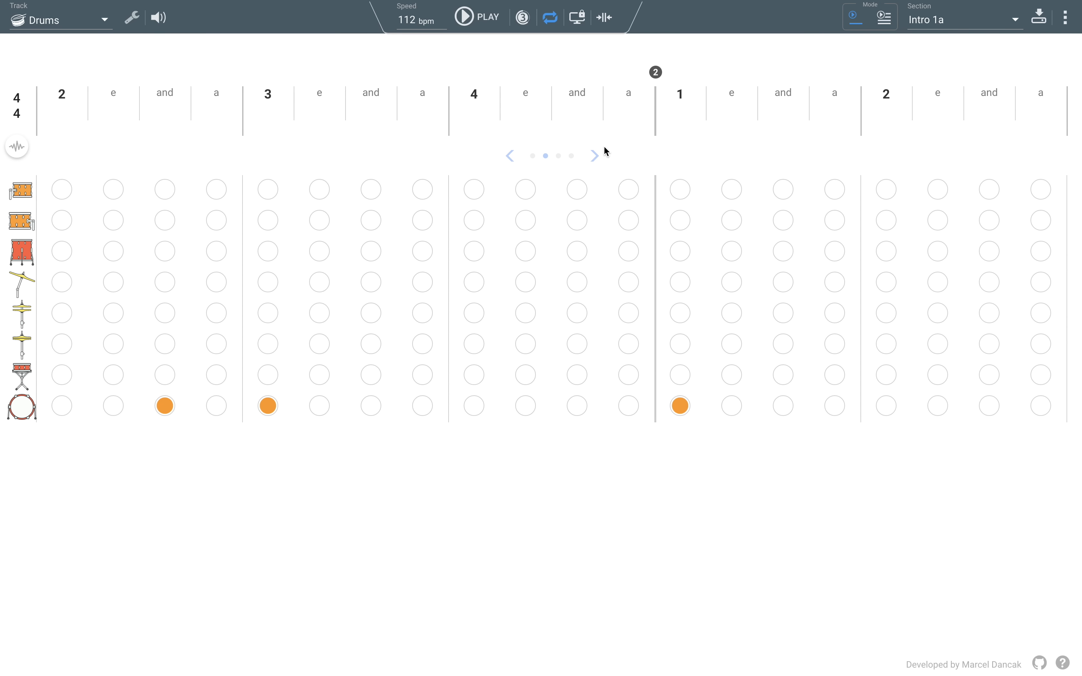
{"action": "left_click", "coordinate": [572, 157]}
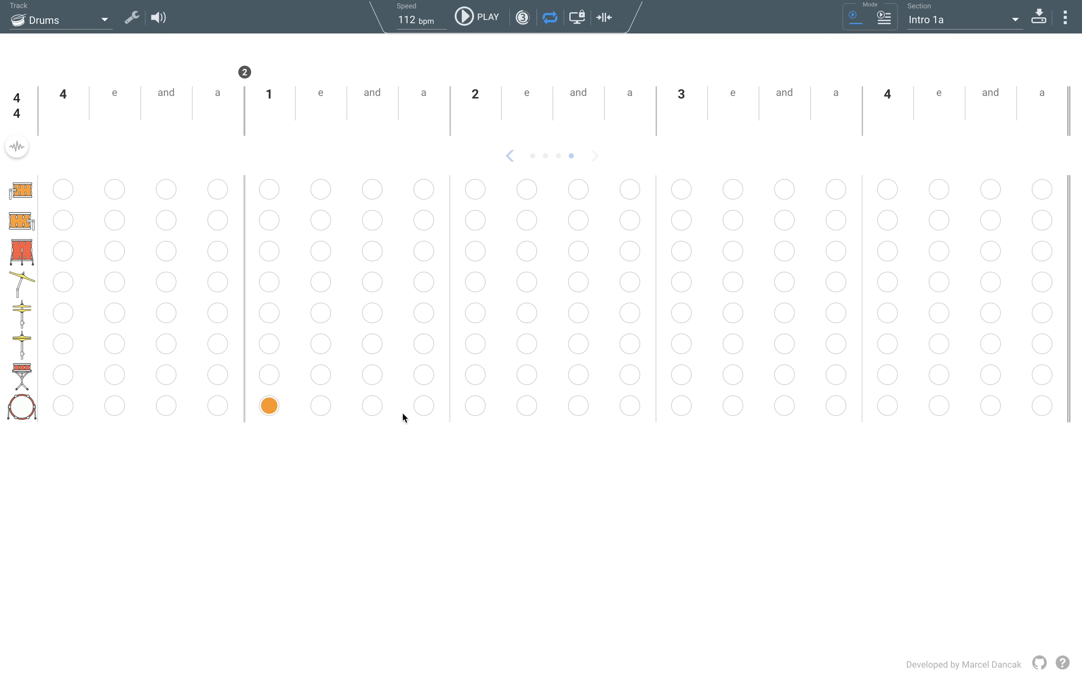
{"action": "left_click", "coordinate": [433, 407]}
{"action": "left_click", "coordinate": [528, 407]}
{"action": "left_click", "coordinate": [528, 411]}
{"action": "left_click", "coordinate": [577, 408]}
{"action": "left_click", "coordinate": [684, 414]}
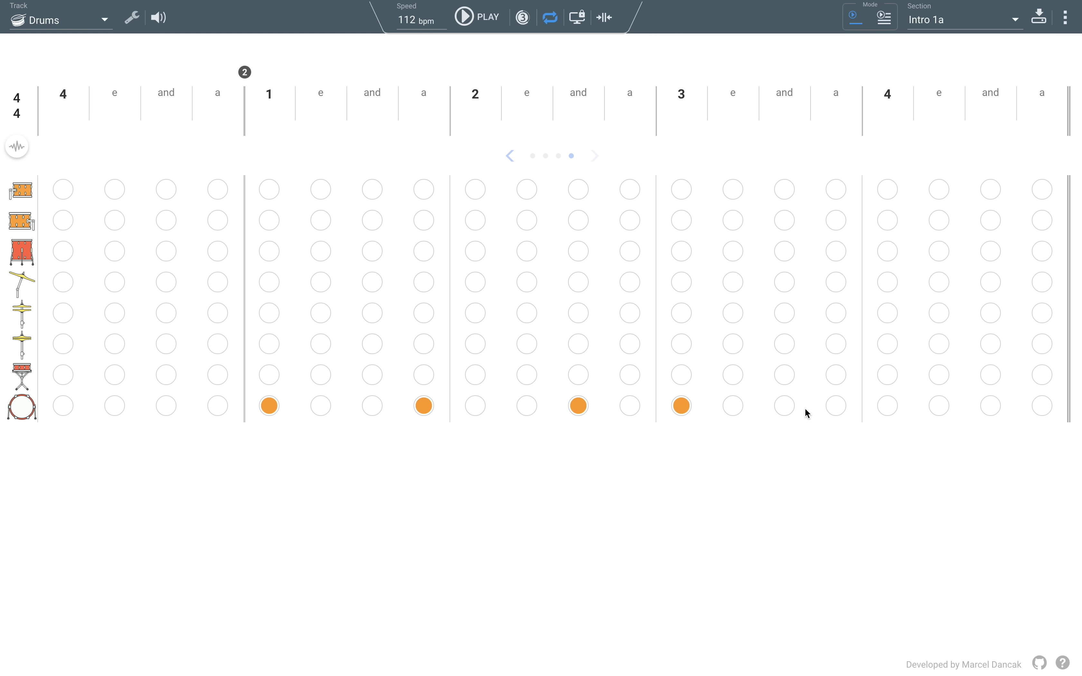
Add closed hi-hat hits on every eighth note of bar 1, from beat 1 through the "and" of 4
{"action": "left_click", "coordinate": [533, 156]}
{"action": "left_click", "coordinate": [62, 344]}
{"action": "left_click", "coordinate": [166, 345]}
{"action": "left_click", "coordinate": [269, 345]}
{"action": "left_click", "coordinate": [369, 345]}
{"action": "left_click", "coordinate": [474, 344]}
{"action": "left_click", "coordinate": [577, 344]}
{"action": "left_click", "coordinate": [682, 345]}
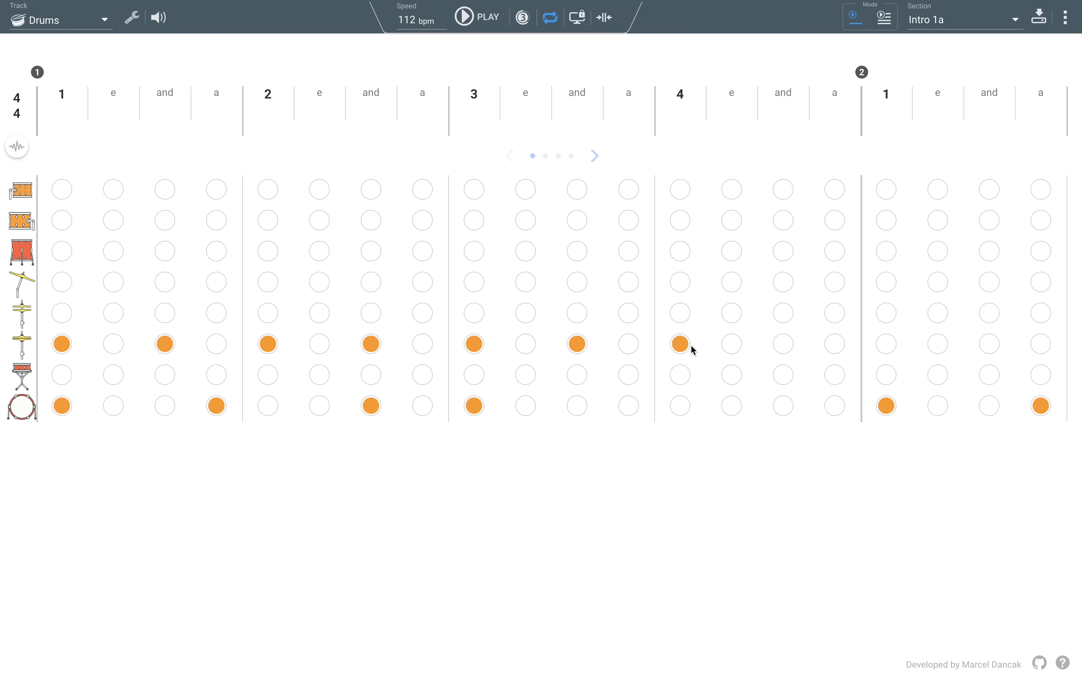
{"action": "left_click", "coordinate": [790, 348]}
Add closed hi-hat eighths in bar 2 from beat 1 to beat 4, with an open hi-hat on the "and" of 4
{"action": "left_click", "coordinate": [886, 345]}
{"action": "left_click", "coordinate": [991, 348]}
{"action": "left_click", "coordinate": [573, 156]}
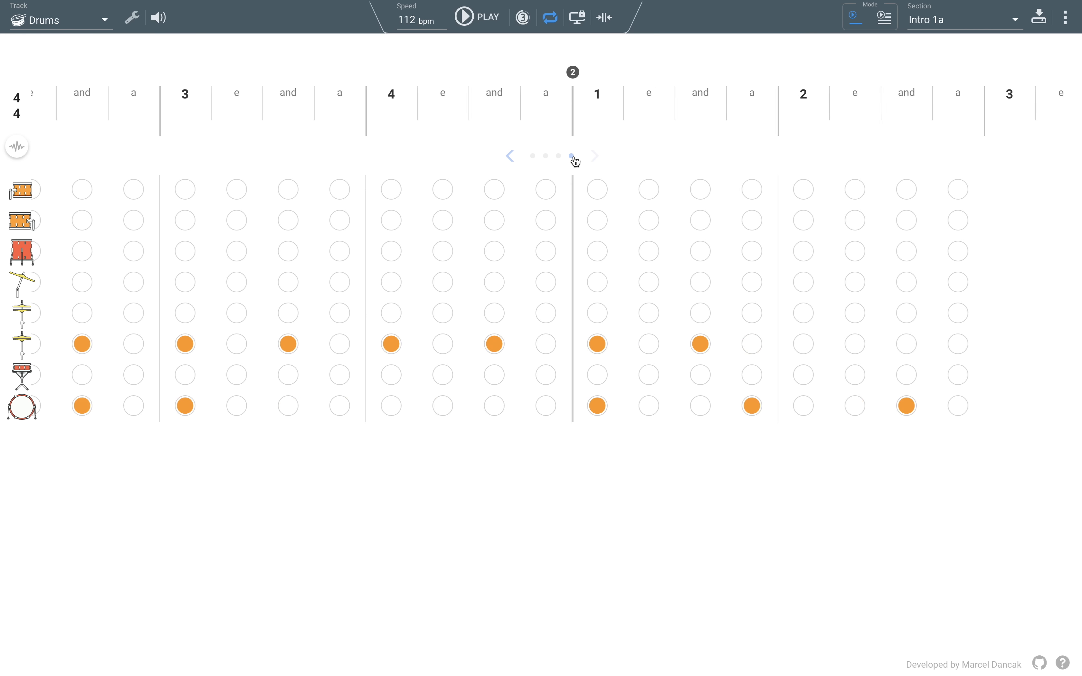
{"action": "left_click", "coordinate": [474, 345]}
{"action": "left_click", "coordinate": [577, 347]}
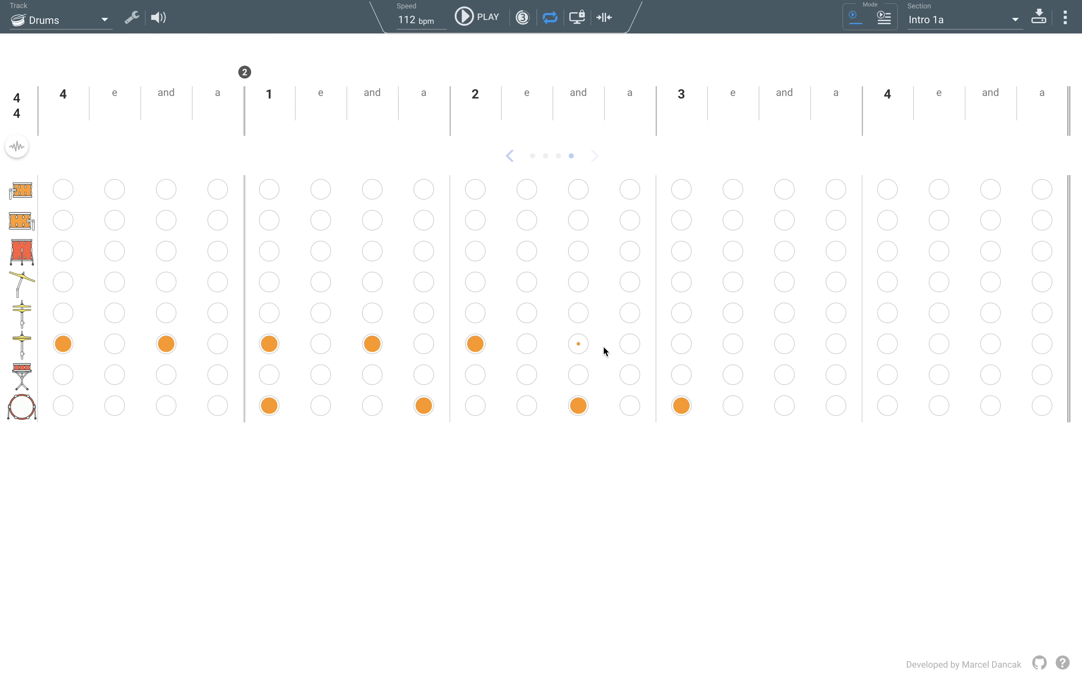
{"action": "left_click", "coordinate": [683, 346]}
{"action": "left_click", "coordinate": [785, 346]}
{"action": "left_click", "coordinate": [888, 346]}
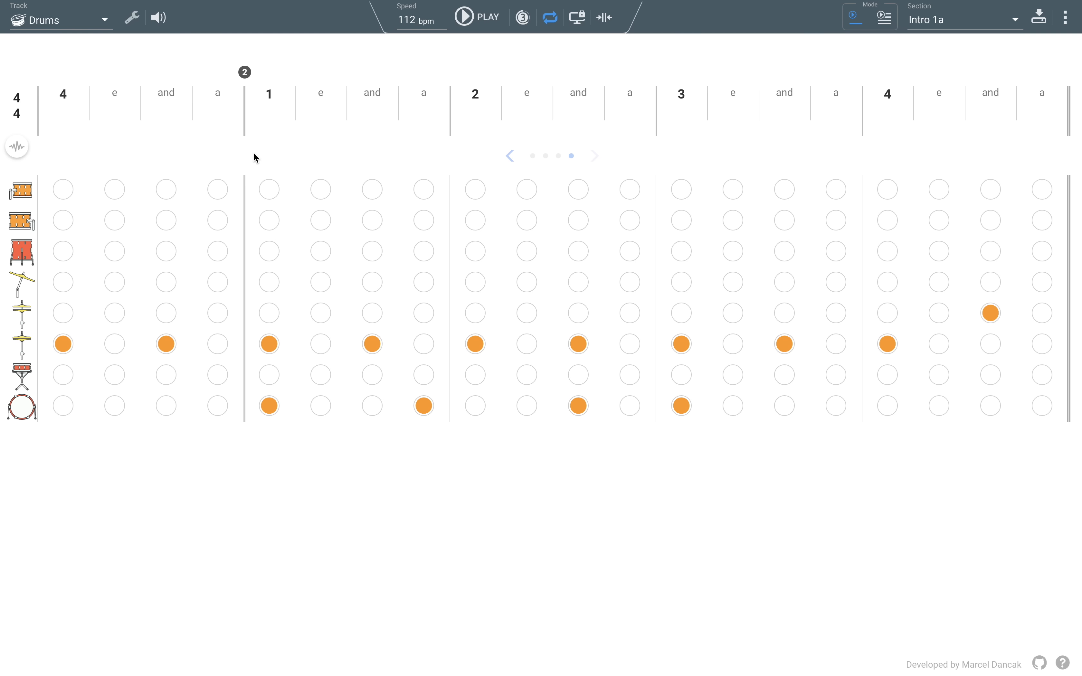
Add snare hits on beats 2 and 4 in both bars of Intro 1a
{"action": "left_click", "coordinate": [531, 156]}
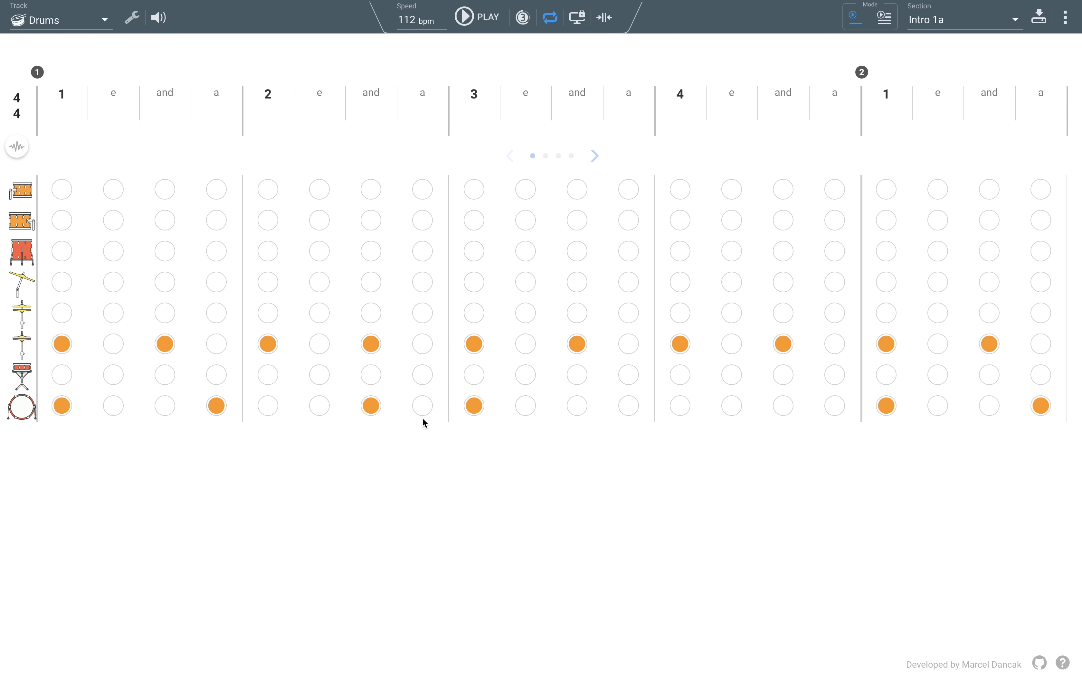
{"action": "left_click", "coordinate": [265, 378]}
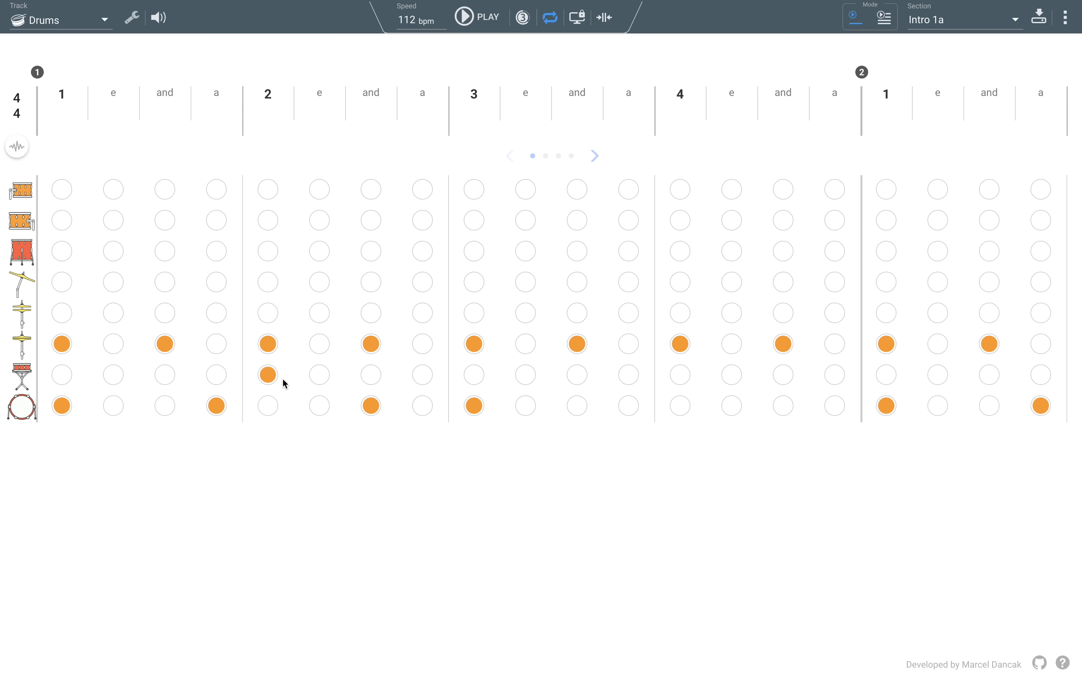
{"action": "left_click", "coordinate": [684, 377]}
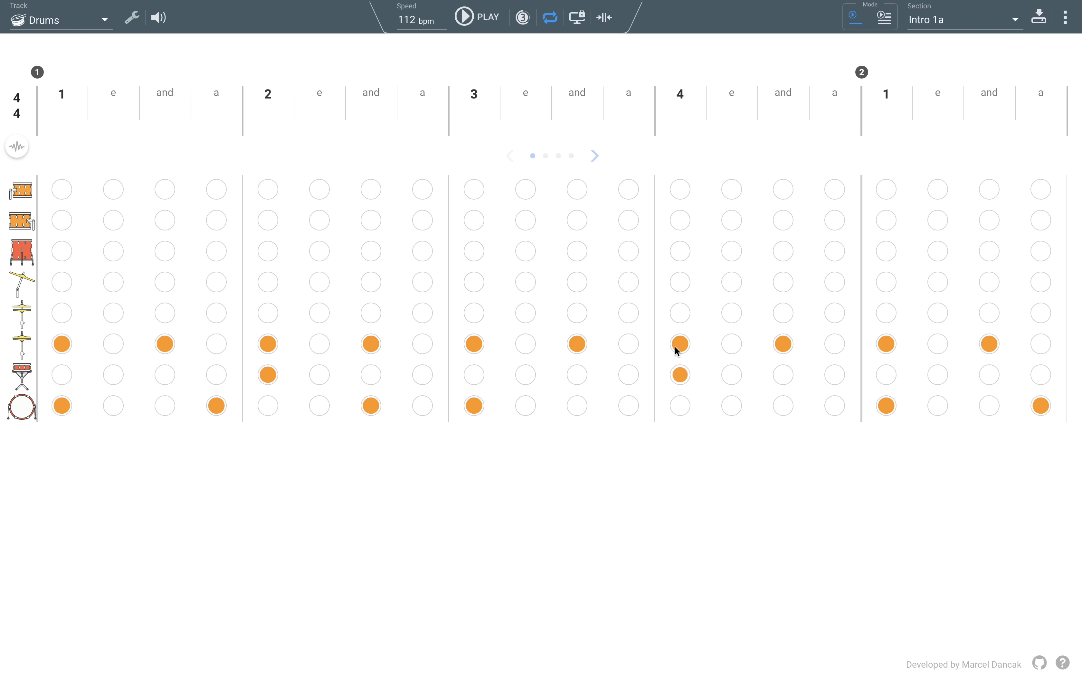
{"action": "left_click", "coordinate": [559, 156]}
{"action": "left_click", "coordinate": [571, 156]}
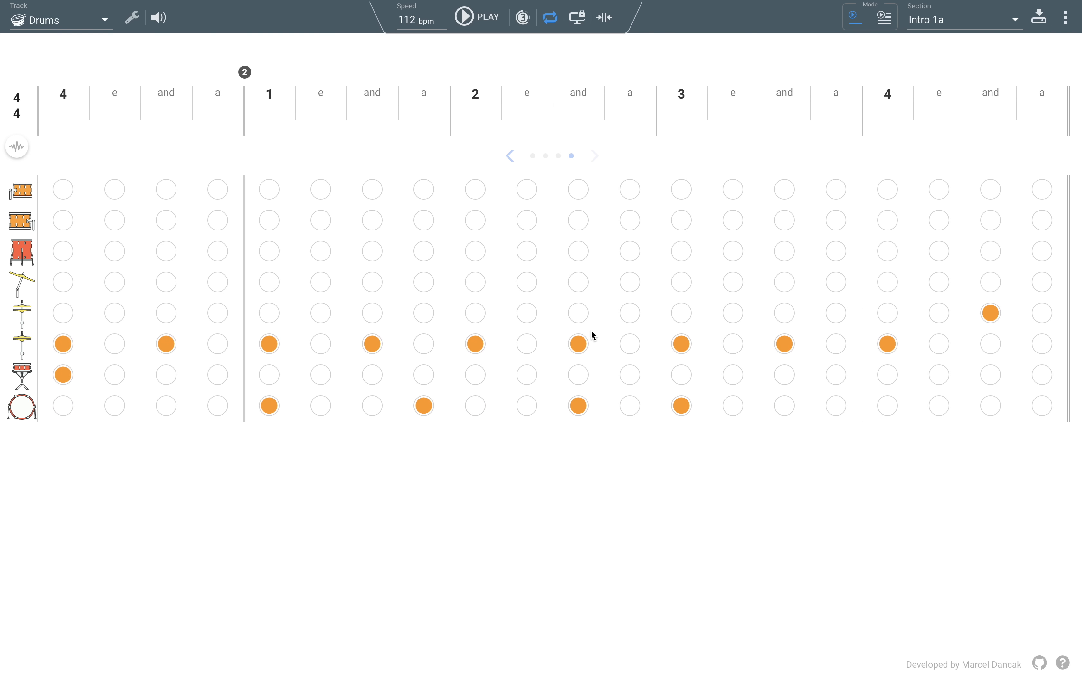
{"action": "left_click", "coordinate": [479, 378]}
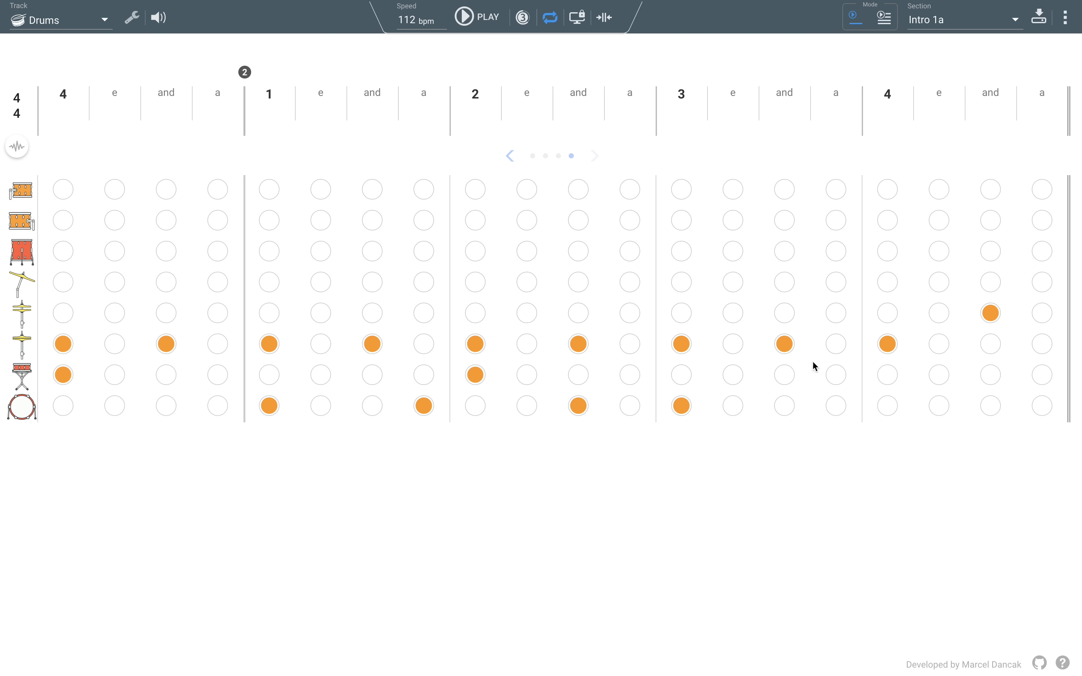
{"action": "left_click", "coordinate": [888, 380]}
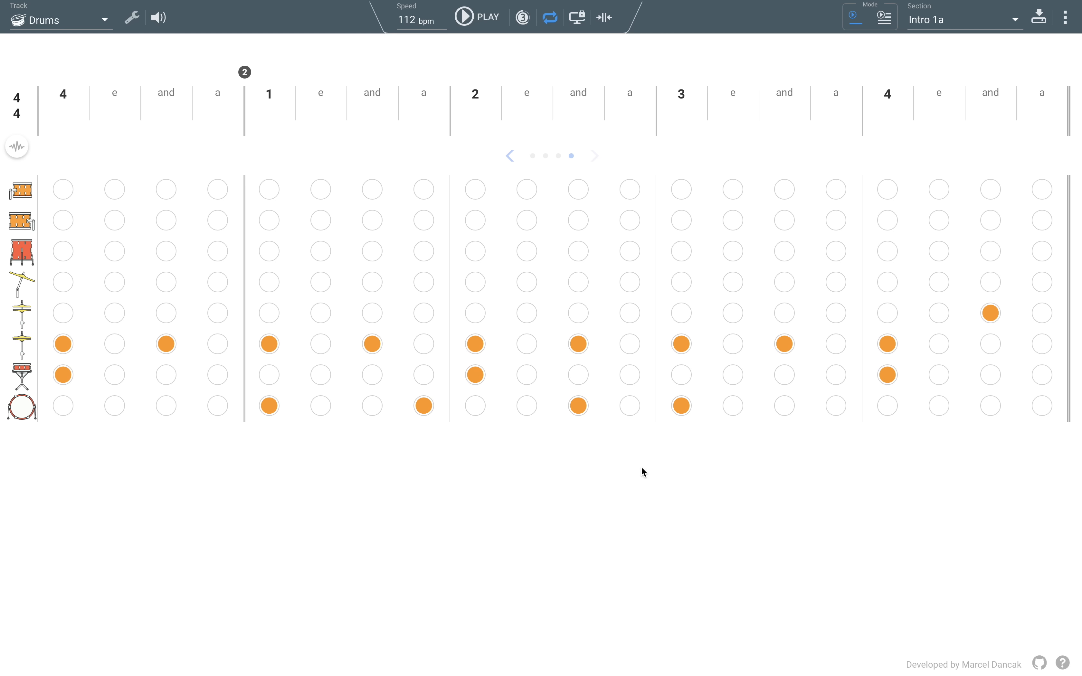
Play back section Intro 1a with its new drums, stop playback and save the section
{"action": "left_click", "coordinate": [463, 18]}
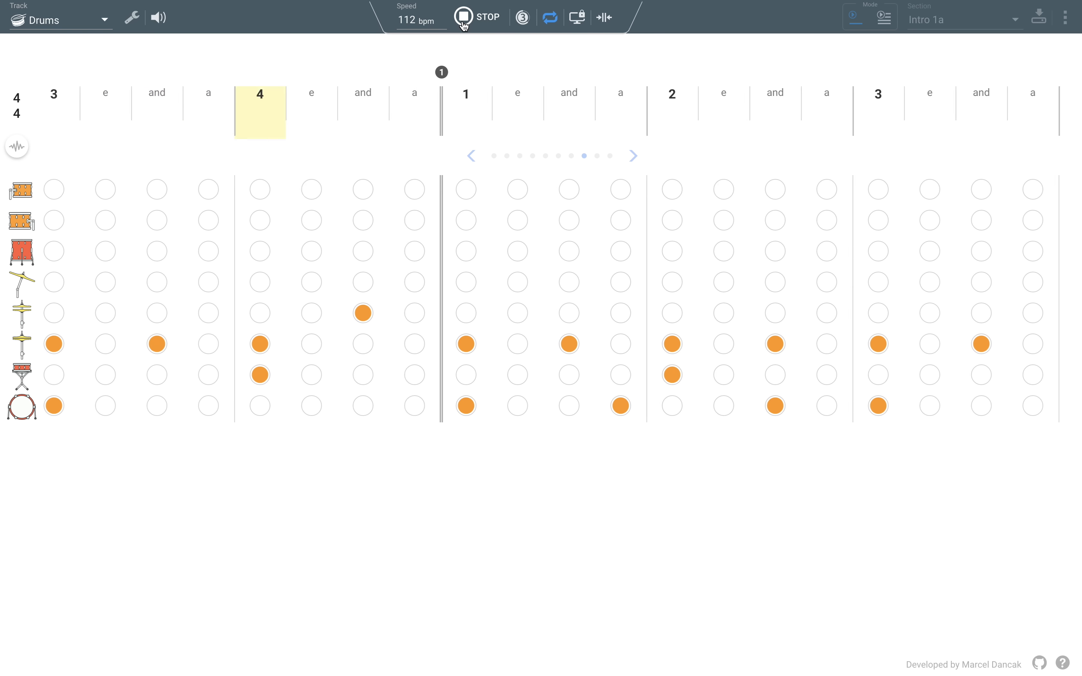
{"action": "left_click", "coordinate": [463, 20]}
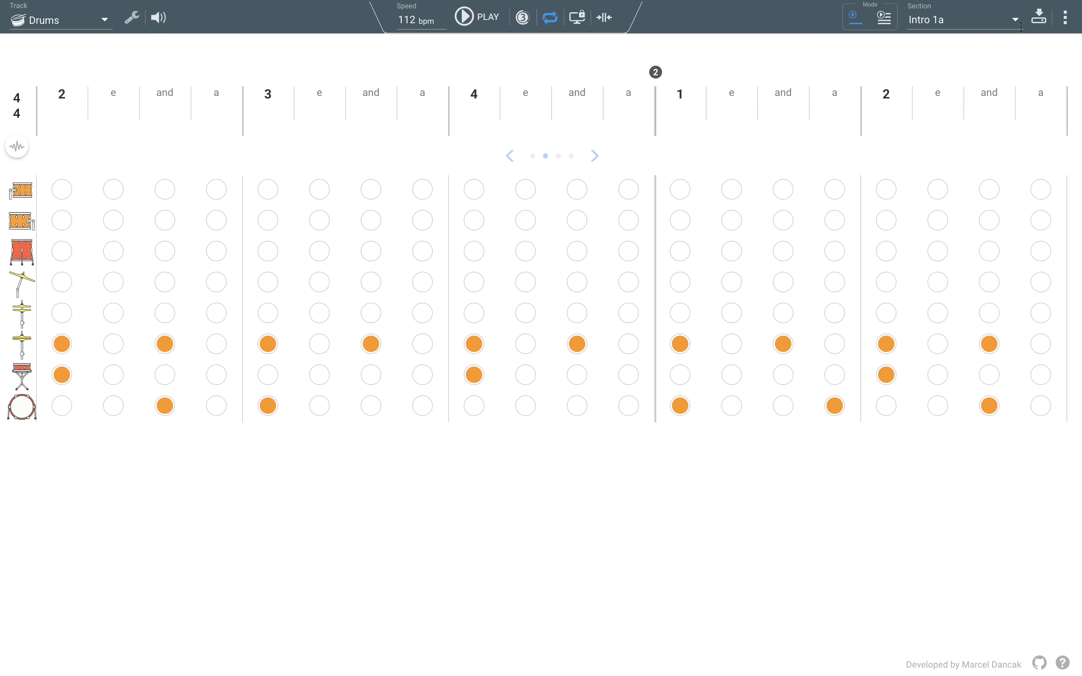
{"action": "left_click", "coordinate": [1039, 17]}
Review the drum patterns of sections Intro 1b, Intro 1c and End
{"action": "left_click", "coordinate": [1016, 21]}
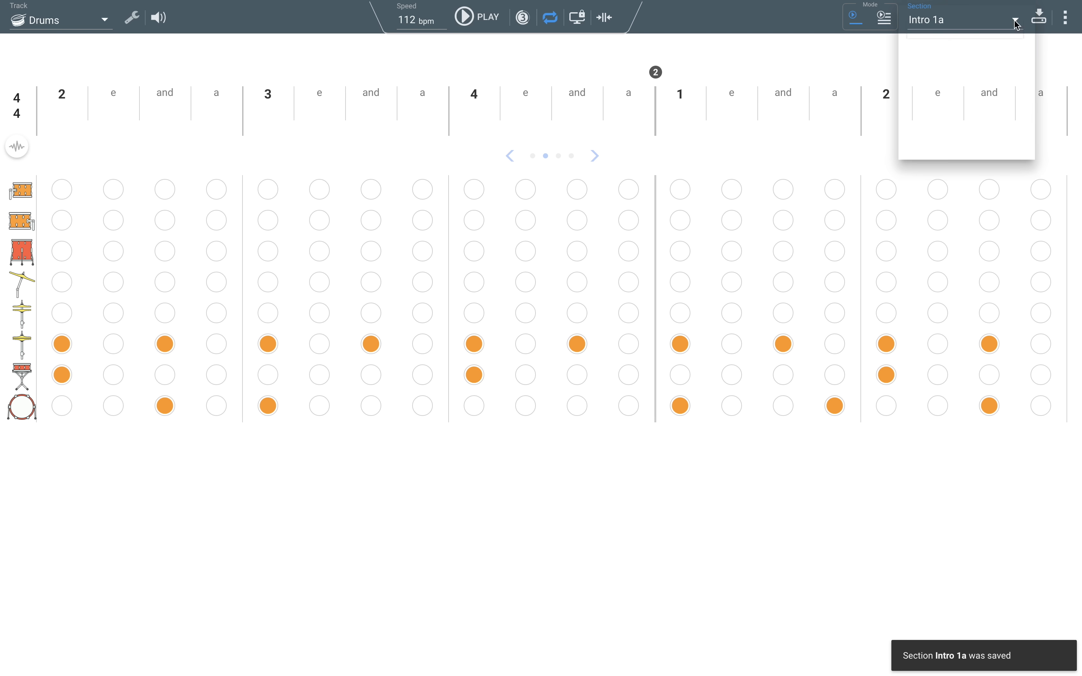
{"action": "left_click", "coordinate": [943, 56]}
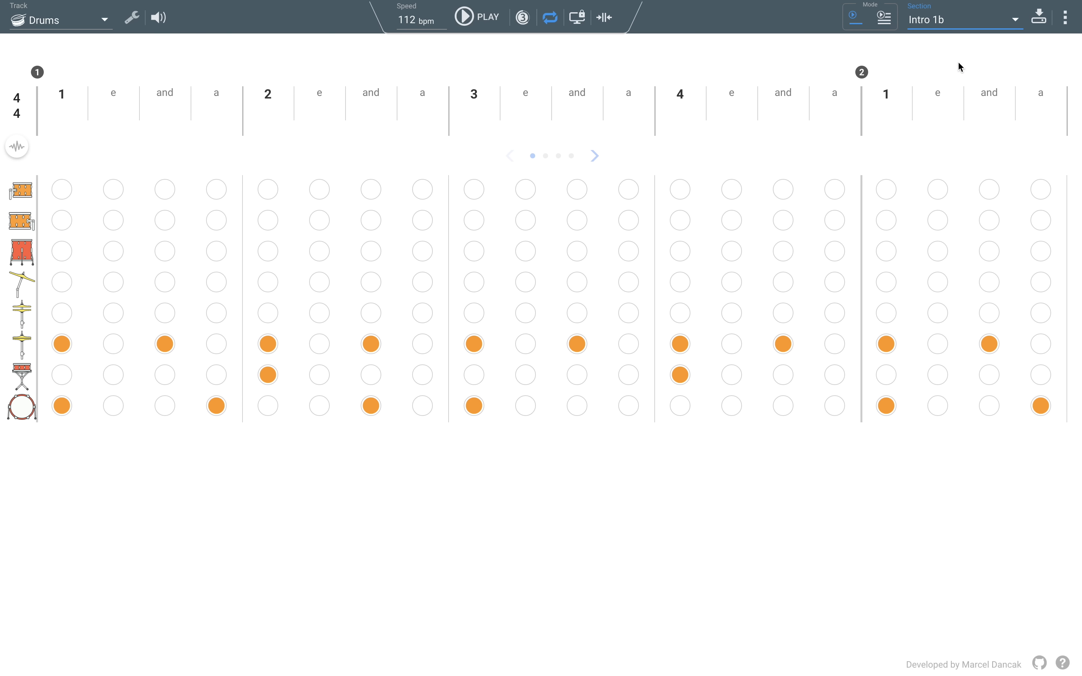
{"action": "left_click", "coordinate": [1017, 21]}
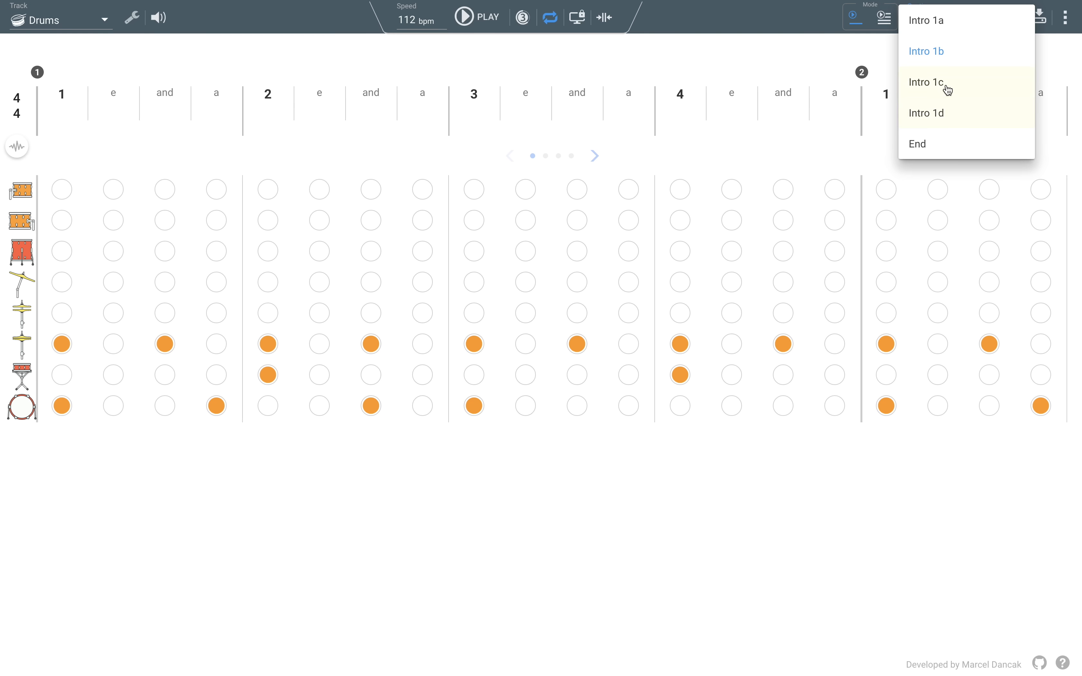
{"action": "left_click", "coordinate": [949, 87]}
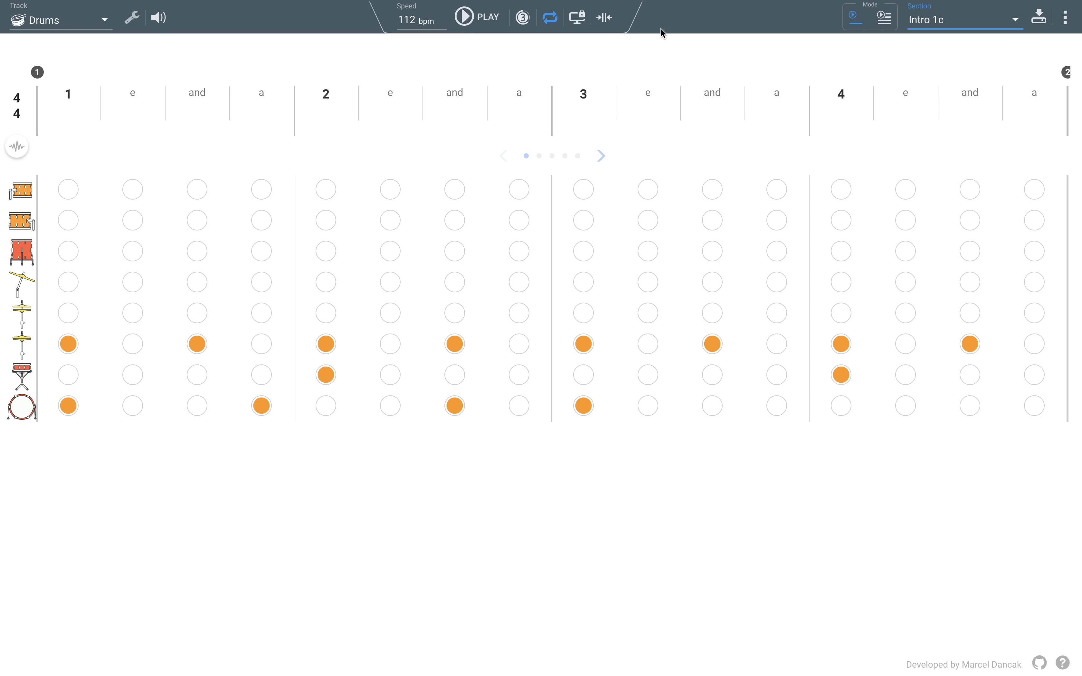
{"action": "left_click", "coordinate": [1014, 20]}
{"action": "left_click", "coordinate": [931, 140]}
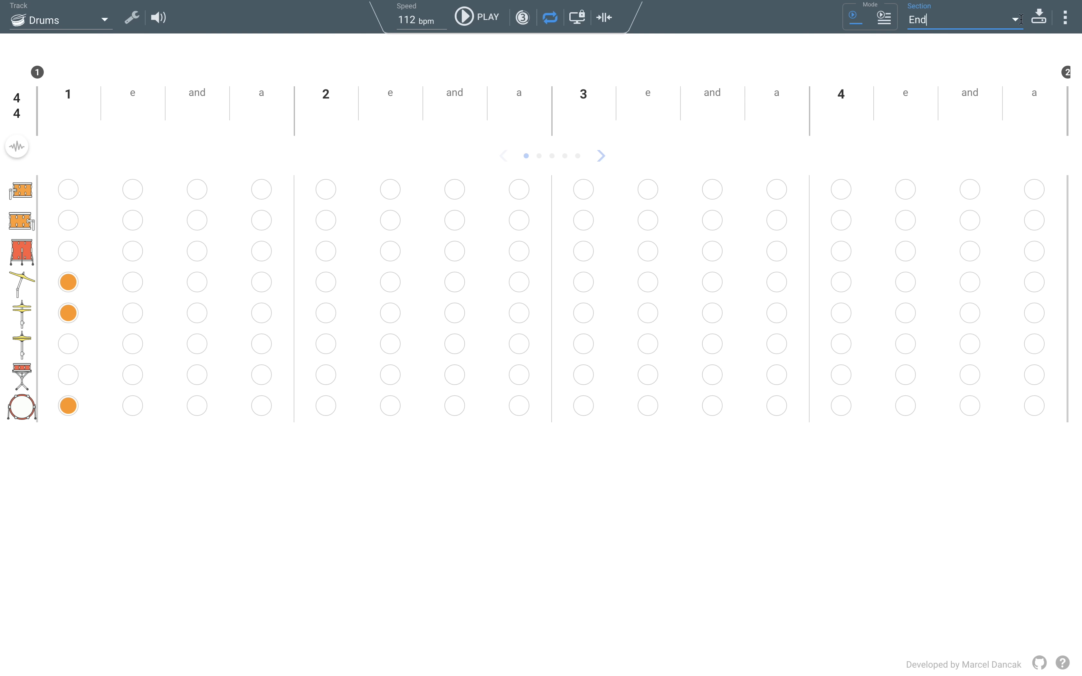
Open section Intro 1d and add bar 1 bass drum hits on beat 1, the "a" of 1, the "and" of 2 and beat 3
{"action": "left_click", "coordinate": [1017, 22]}
{"action": "left_click", "coordinate": [942, 114]}
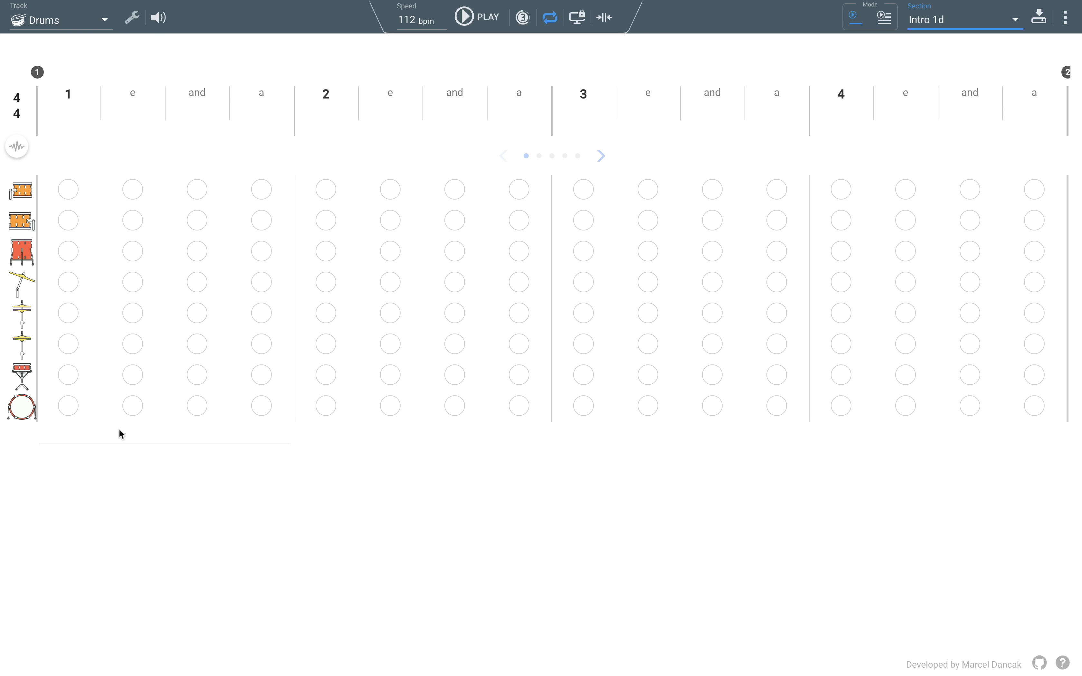
{"action": "left_click", "coordinate": [70, 407]}
{"action": "left_click", "coordinate": [266, 410]}
{"action": "left_click", "coordinate": [330, 410]}
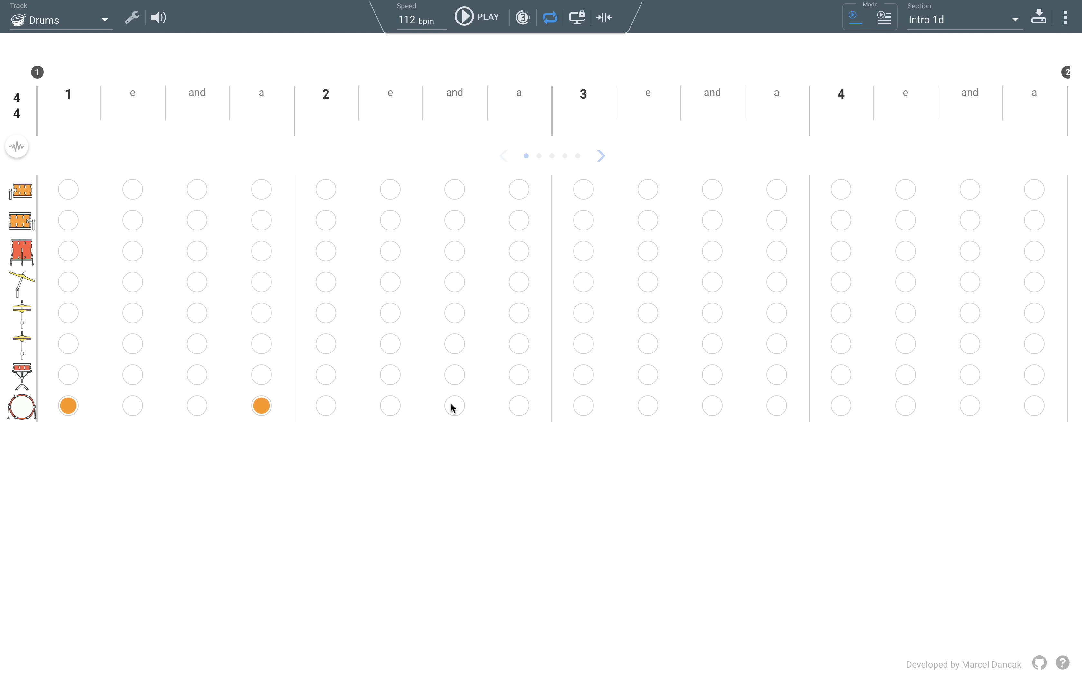
{"action": "left_click", "coordinate": [461, 408]}
{"action": "left_click", "coordinate": [572, 405]}
Add closed hi-hat eighths throughout bar 1 of Intro 1d and snare hits on beats 2 and 4
{"action": "left_click", "coordinate": [69, 345]}
{"action": "left_click", "coordinate": [197, 344]}
{"action": "left_click", "coordinate": [454, 345]}
{"action": "left_click", "coordinate": [584, 345]}
{"action": "left_click", "coordinate": [713, 346]}
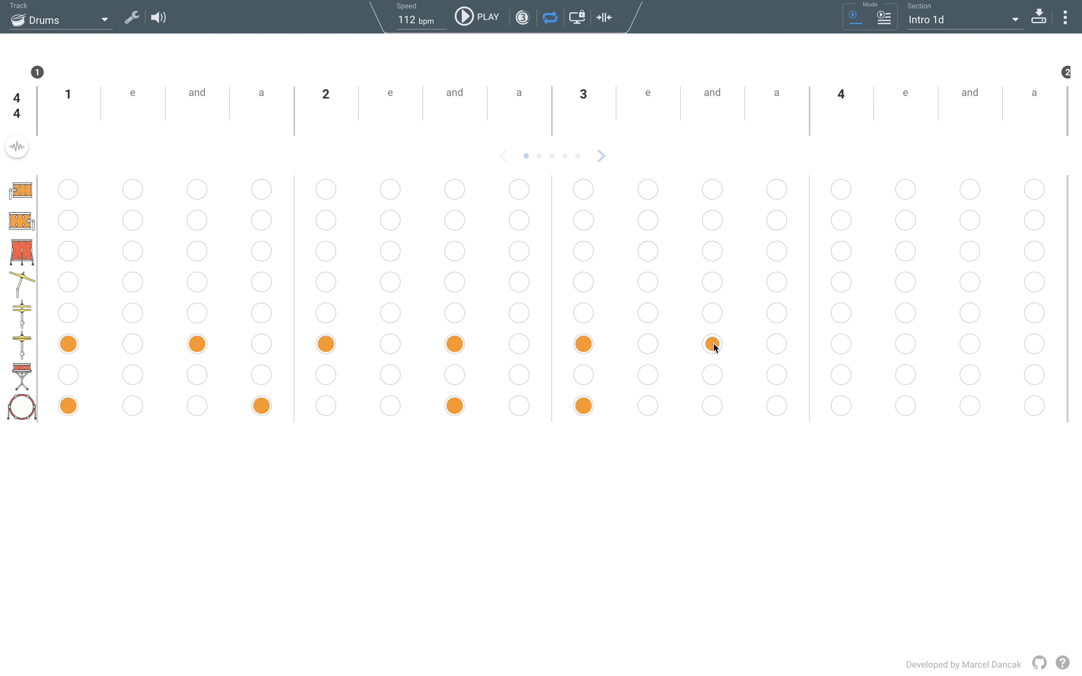
{"action": "left_click", "coordinate": [975, 346]}
{"action": "left_click", "coordinate": [842, 348]}
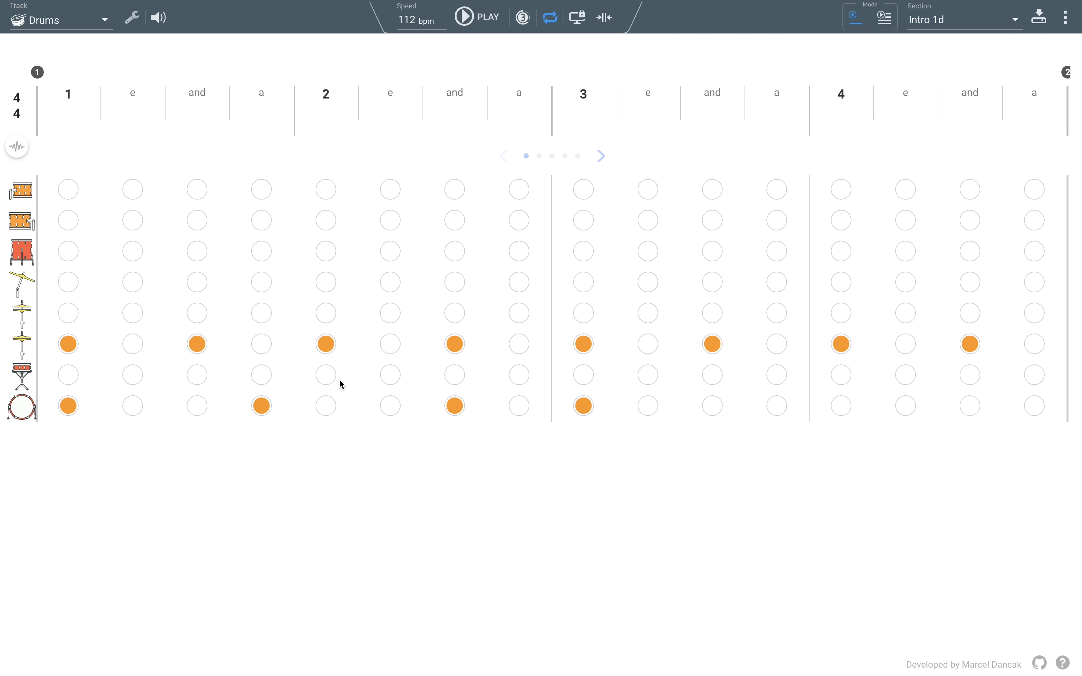
{"action": "left_click", "coordinate": [327, 378]}
{"action": "left_click", "coordinate": [843, 378]}
In bar 2, add bass drum on 1 and the "and" of 2, closed hi-hat on 1, its "and" and 2, and snare on 2
{"action": "left_click", "coordinate": [579, 158]}
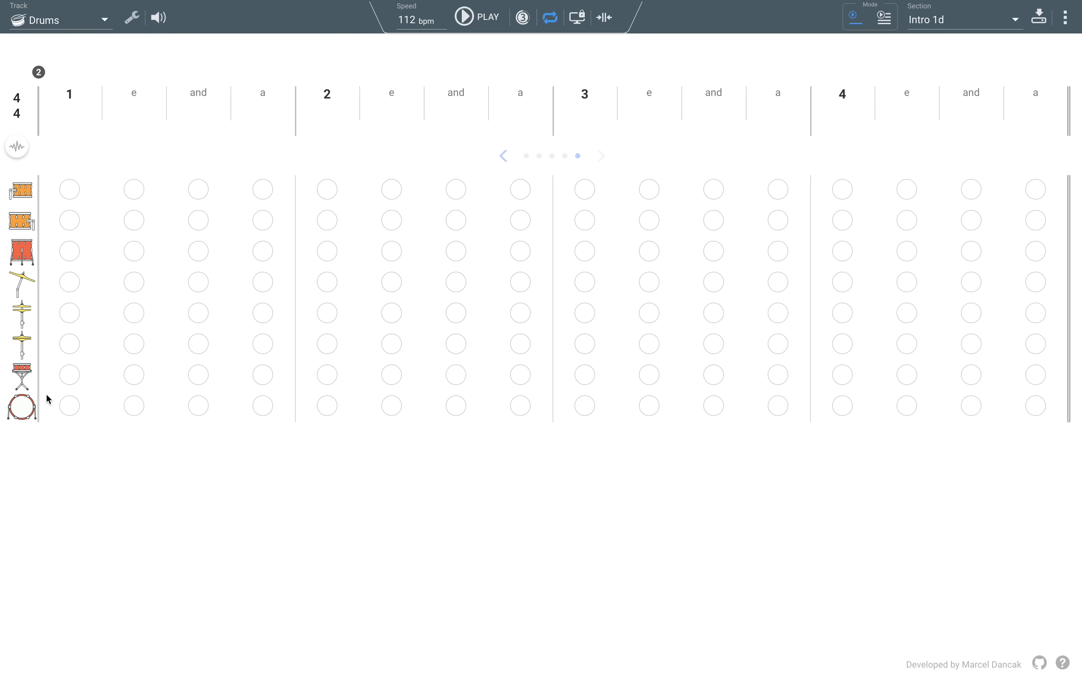
{"action": "left_click", "coordinate": [73, 411]}
{"action": "left_click", "coordinate": [72, 347]}
{"action": "left_click", "coordinate": [199, 344]}
{"action": "left_click", "coordinate": [333, 408]}
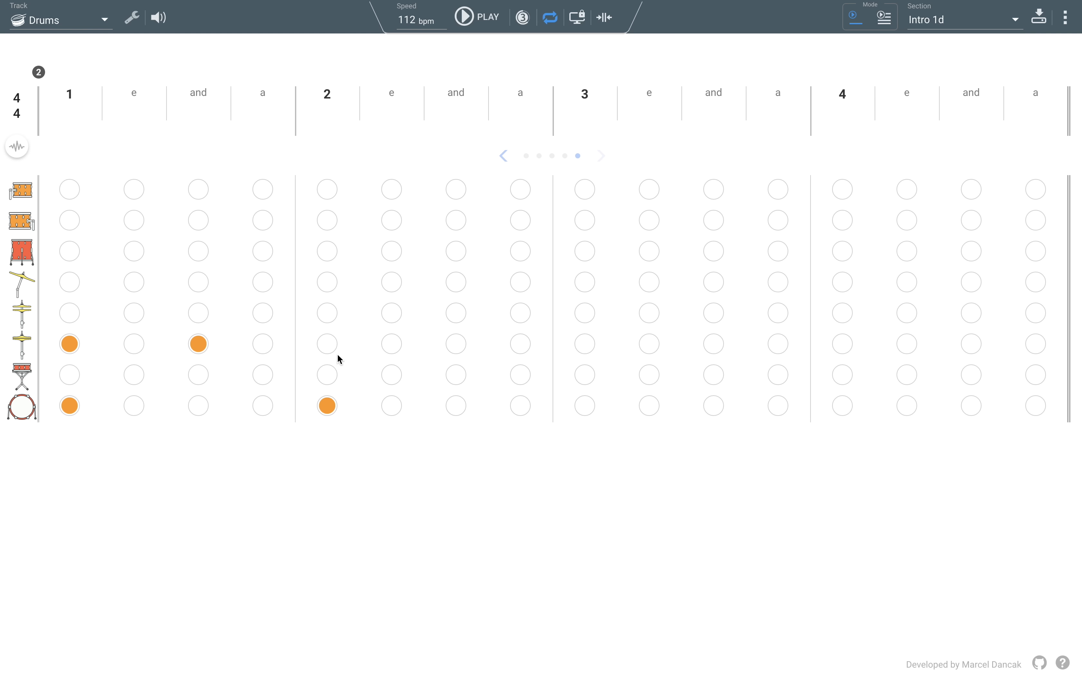
{"action": "left_click", "coordinate": [333, 408]}
{"action": "left_click", "coordinate": [330, 380]}
{"action": "left_click", "coordinate": [331, 348]}
{"action": "left_click", "coordinate": [458, 410]}
Add bass drum and closed hi-hat on beats 3 and 4 of bar 2, plus hi-hat on the "and" of 3 and snare on 4
{"action": "left_click", "coordinate": [587, 410]}
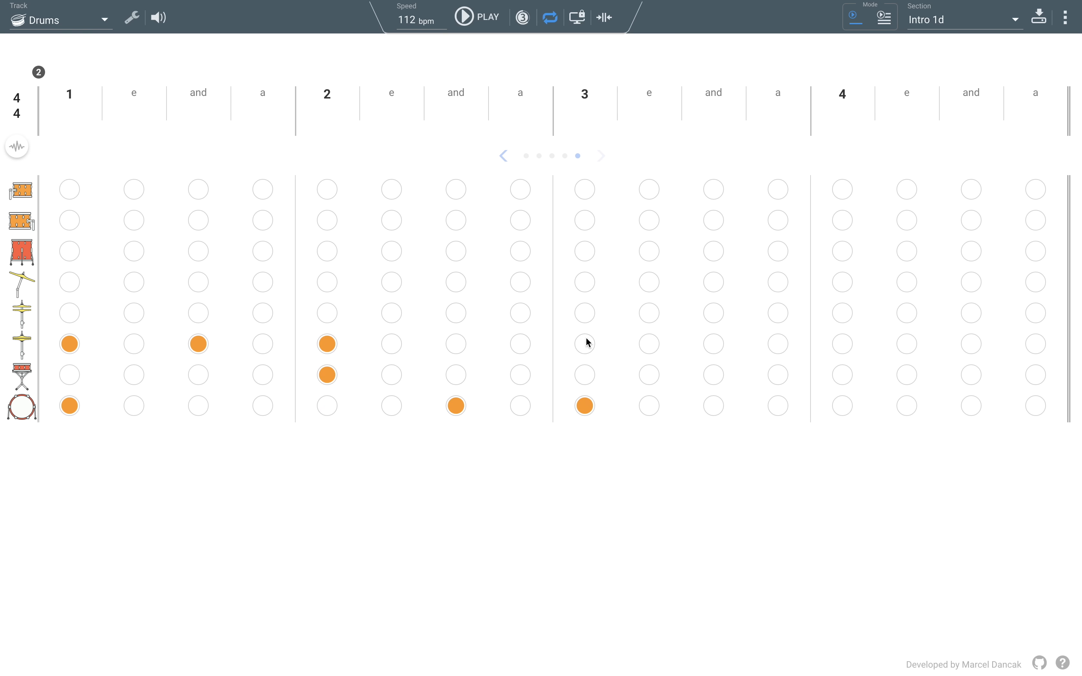
{"action": "left_click", "coordinate": [587, 349]}
{"action": "left_click", "coordinate": [711, 348]}
{"action": "left_click", "coordinate": [846, 411]}
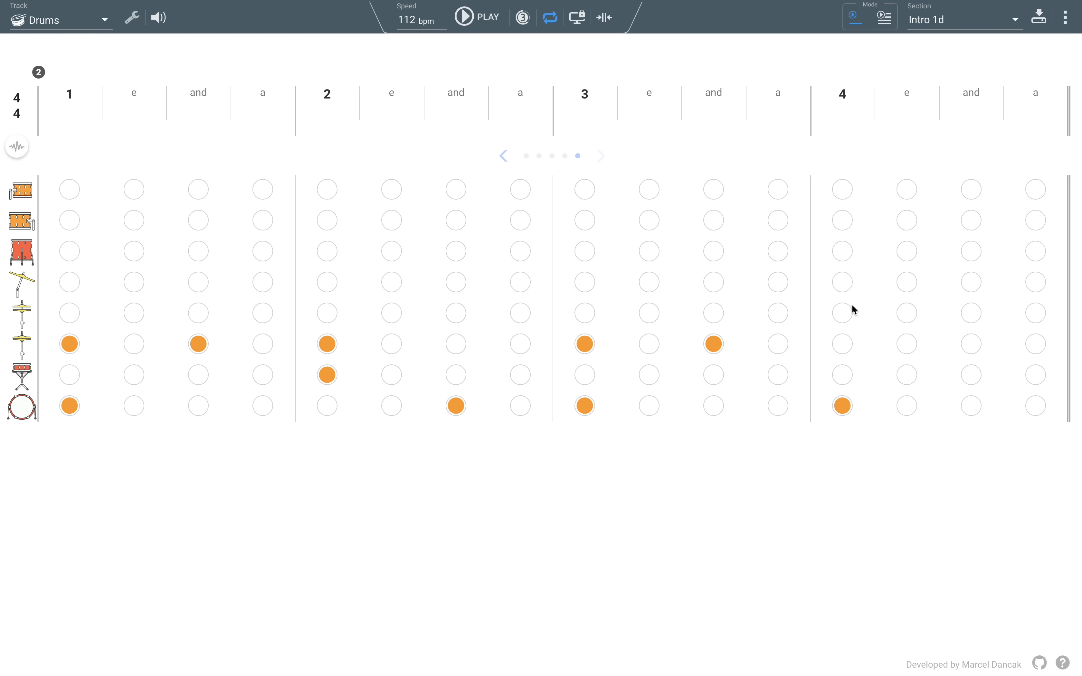
{"action": "left_click", "coordinate": [844, 377]}
{"action": "left_click", "coordinate": [844, 343]}
Finish bar 2 with a tom fill: first tom on the "e" of 4, second tom on the "and" and "a"
{"action": "left_click", "coordinate": [909, 190]}
{"action": "left_click", "coordinate": [973, 221]}
{"action": "left_click", "coordinate": [1036, 224]}
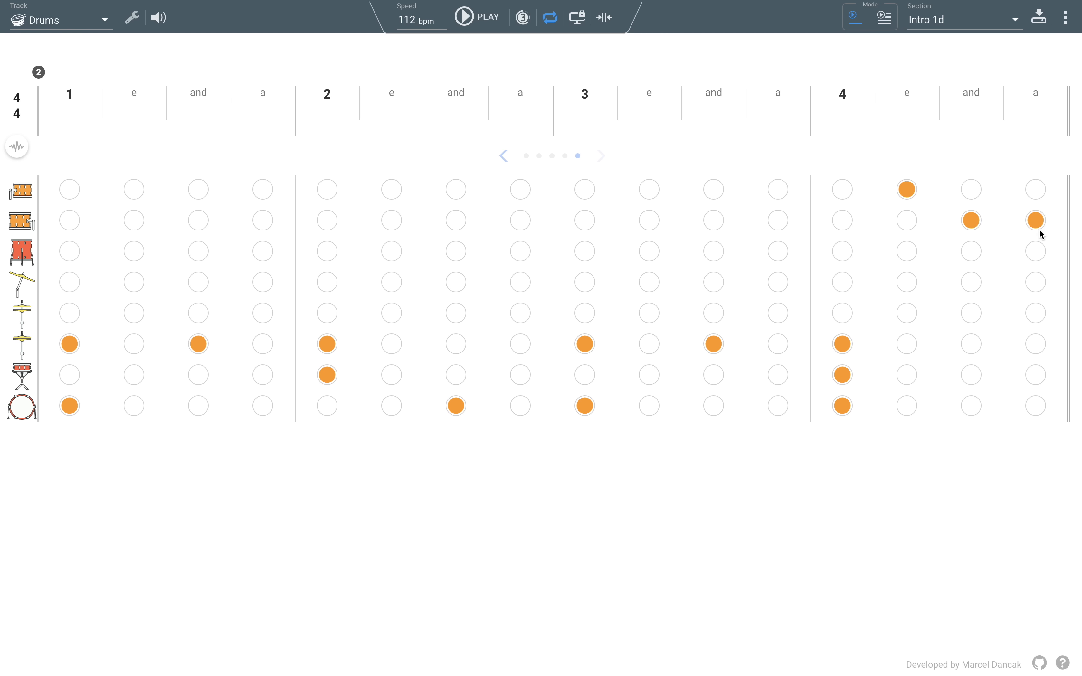
Play back section Intro 1d with its drum fill, stop playback and save the section
{"action": "left_click", "coordinate": [464, 18]}
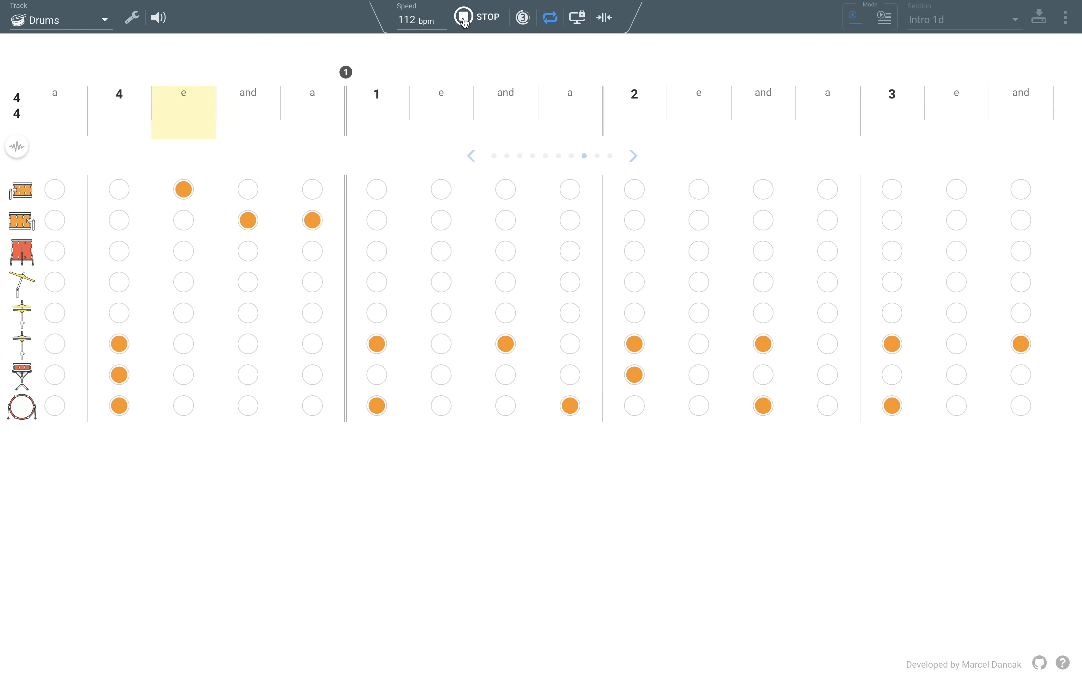
{"action": "left_click", "coordinate": [464, 18]}
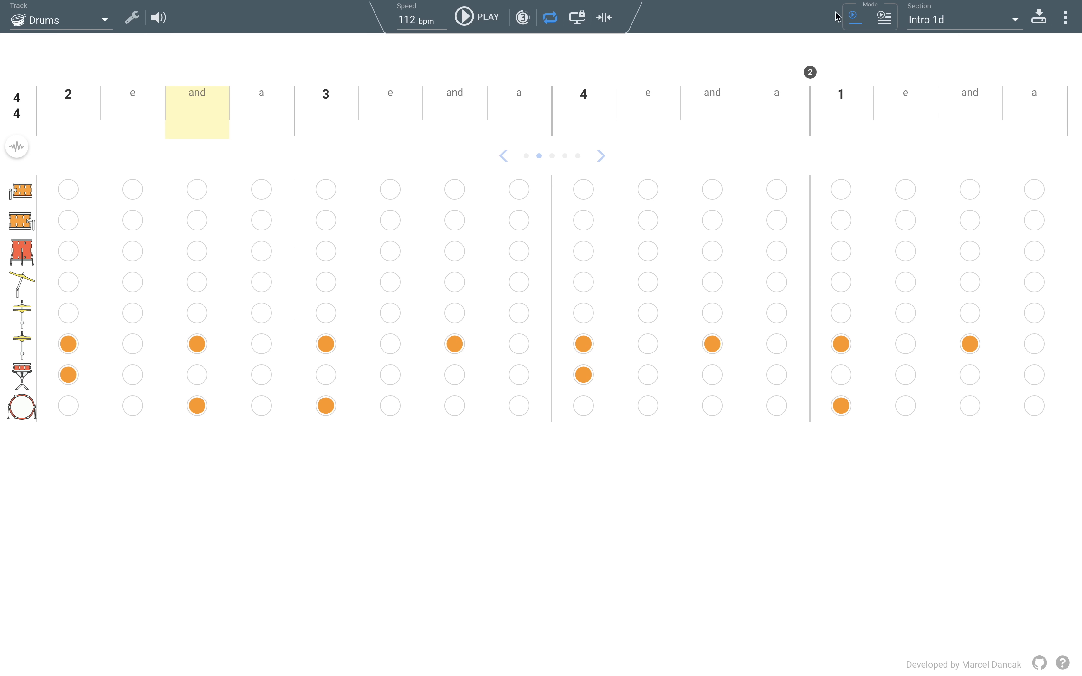
{"action": "left_click", "coordinate": [1040, 18]}
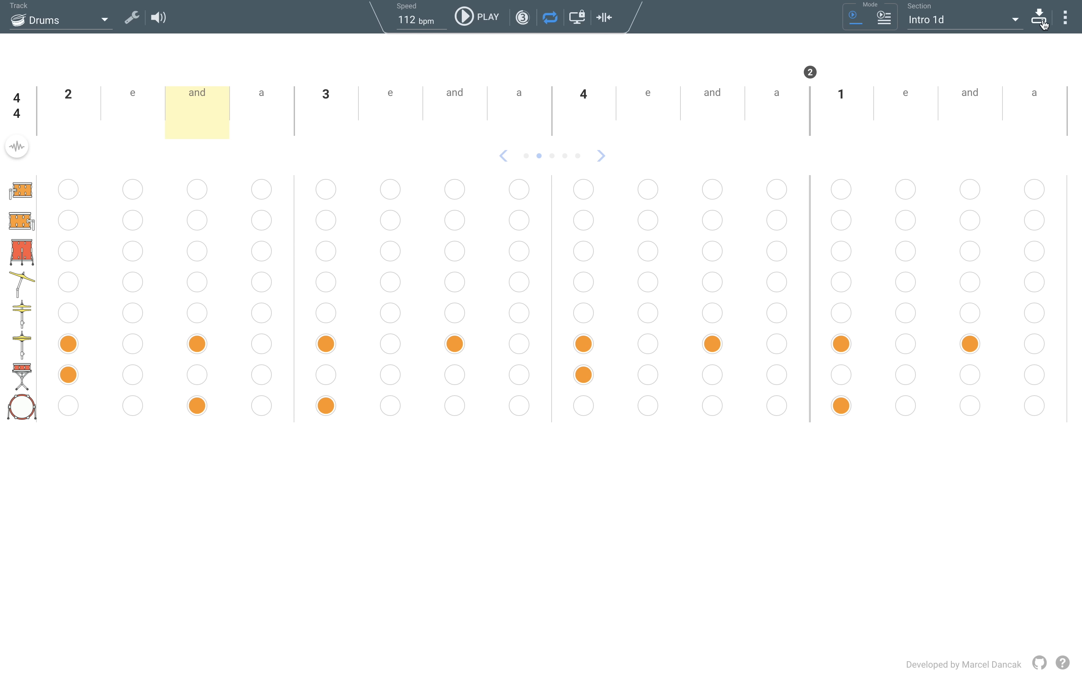
Switch to playlist mode, close the playlist editor and play the full arrangement
{"action": "left_click", "coordinate": [886, 20]}
{"action": "left_click", "coordinate": [1038, 50]}
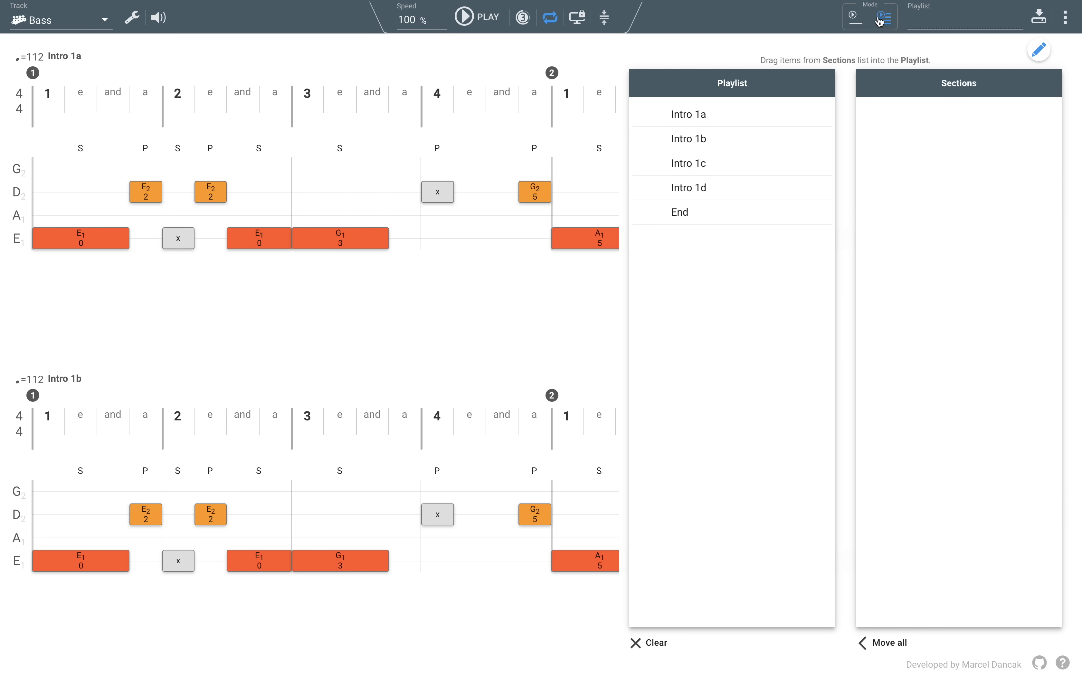
{"action": "left_click", "coordinate": [1040, 54]}
{"action": "left_click", "coordinate": [467, 17]}
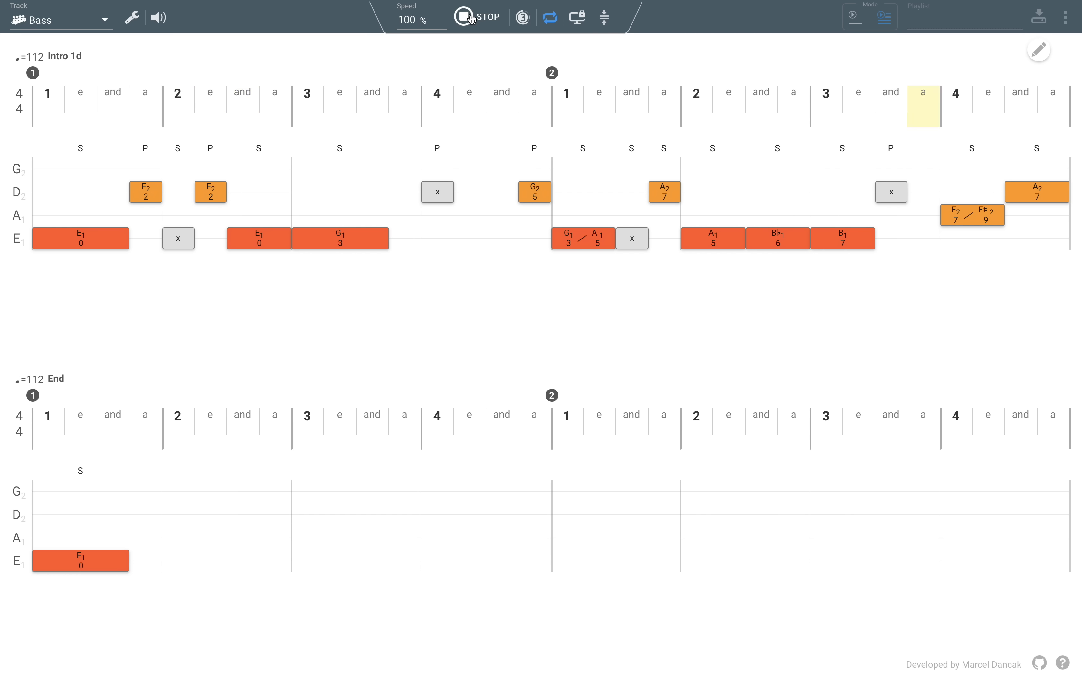
Stop the playlist playback and return to section mode with the Bass track of Intro 1d open
{"action": "left_click", "coordinate": [470, 18]}
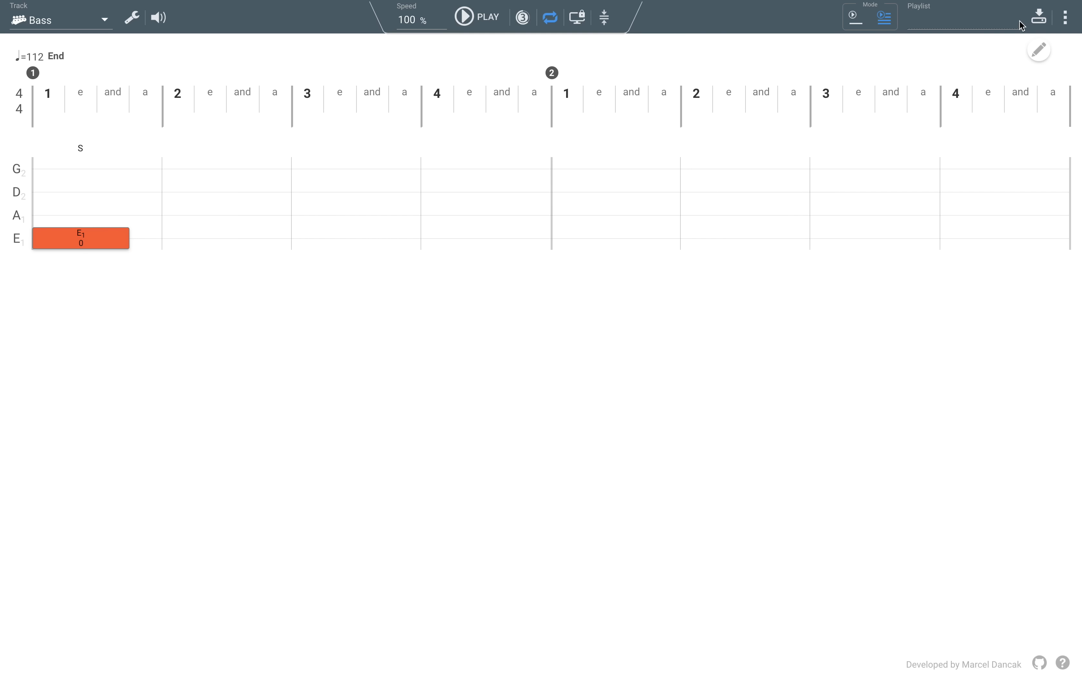
{"action": "left_click", "coordinate": [1039, 18]}
{"action": "left_click", "coordinate": [854, 18]}
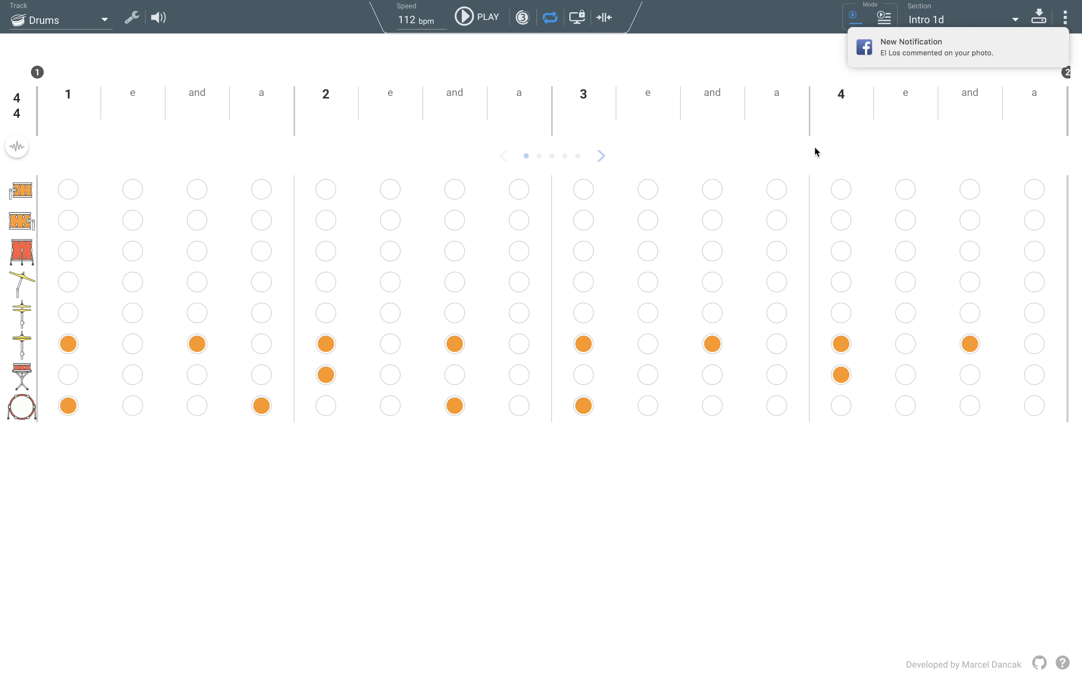
{"action": "left_click", "coordinate": [65, 23]}
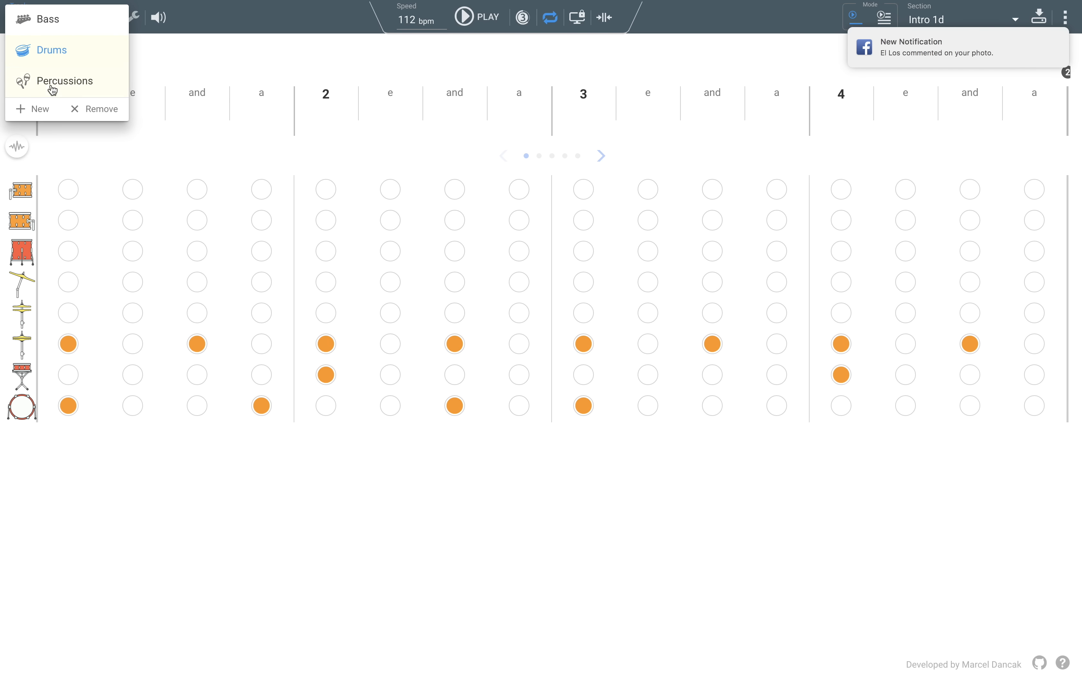
{"action": "left_click", "coordinate": [61, 22]}
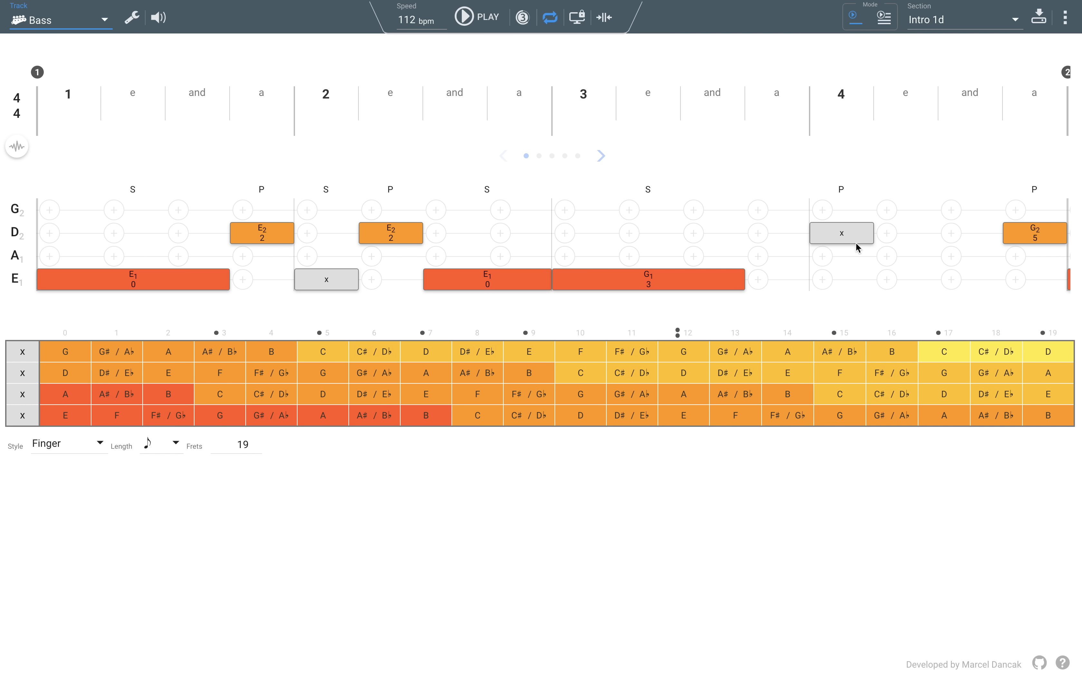
Set the playing style of the A2 note on the "and" of beat 4 in bar 2 to Pop
{"action": "left_click", "coordinate": [578, 156]}
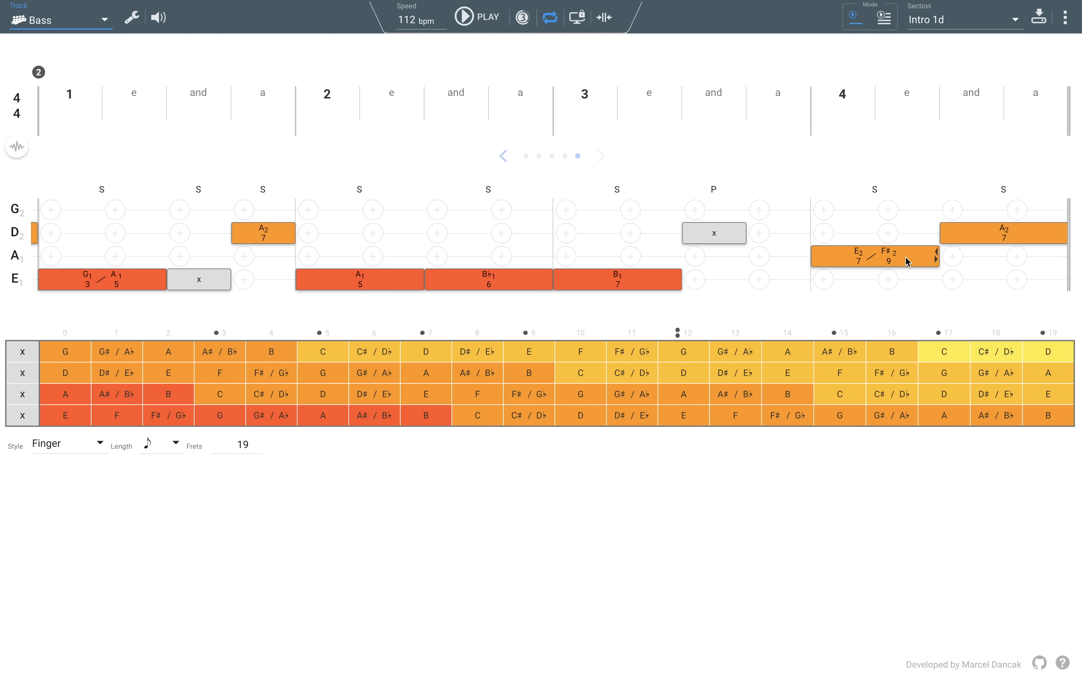
{"action": "left_click", "coordinate": [980, 239]}
{"action": "left_click", "coordinate": [964, 274]}
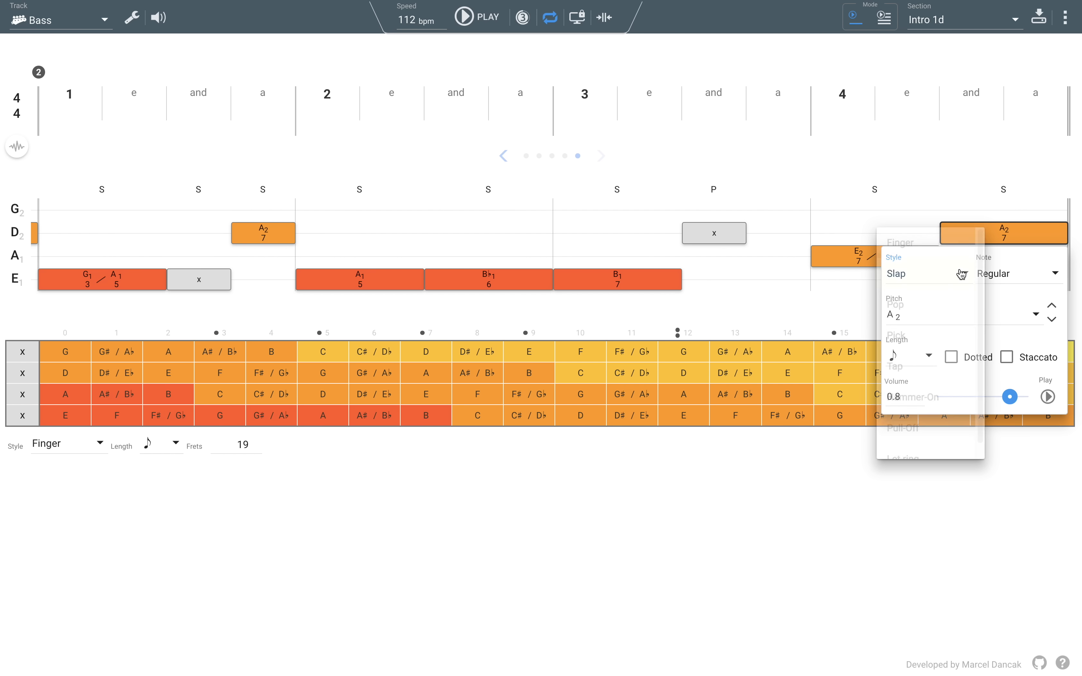
{"action": "left_click", "coordinate": [903, 306]}
{"action": "left_click", "coordinate": [878, 231]}
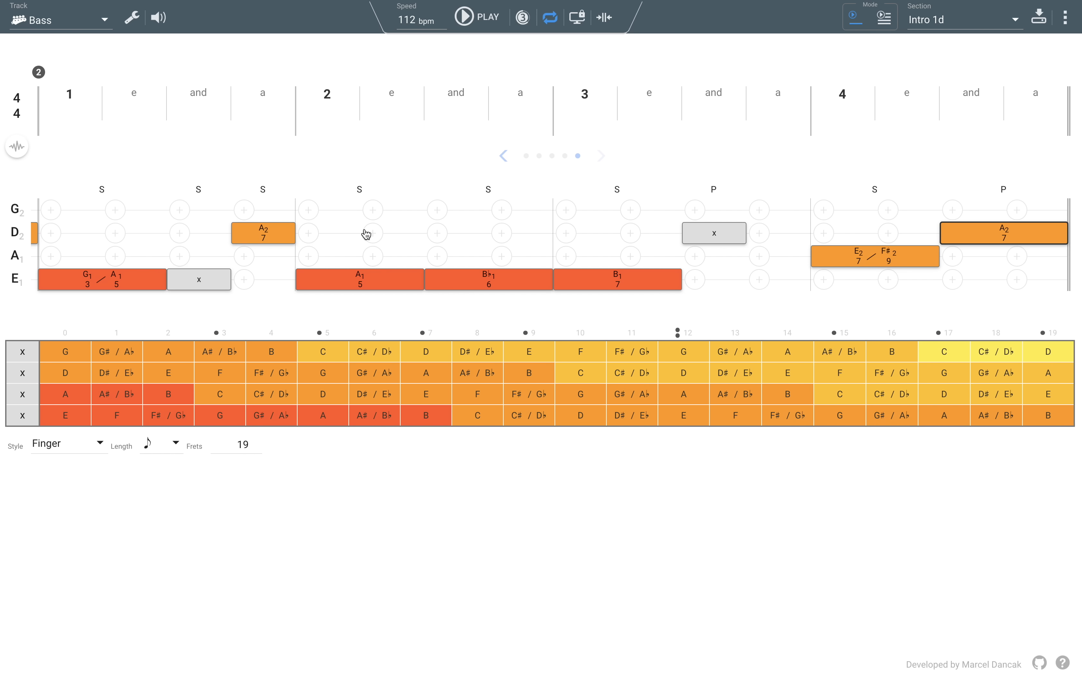
Set the playing style of the A2 note on the "a" of beat 1 in bar 2 to Pop
{"action": "left_click", "coordinate": [258, 236]}
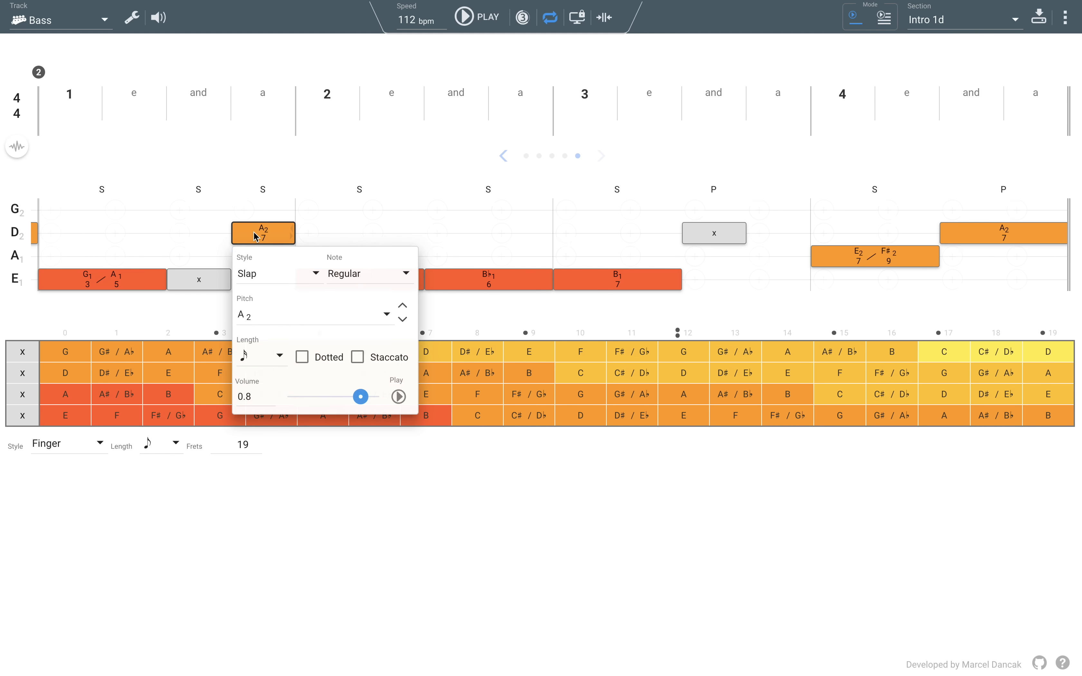
{"action": "left_click", "coordinate": [266, 280]}
{"action": "left_click", "coordinate": [252, 308]}
{"action": "left_click", "coordinate": [386, 173]}
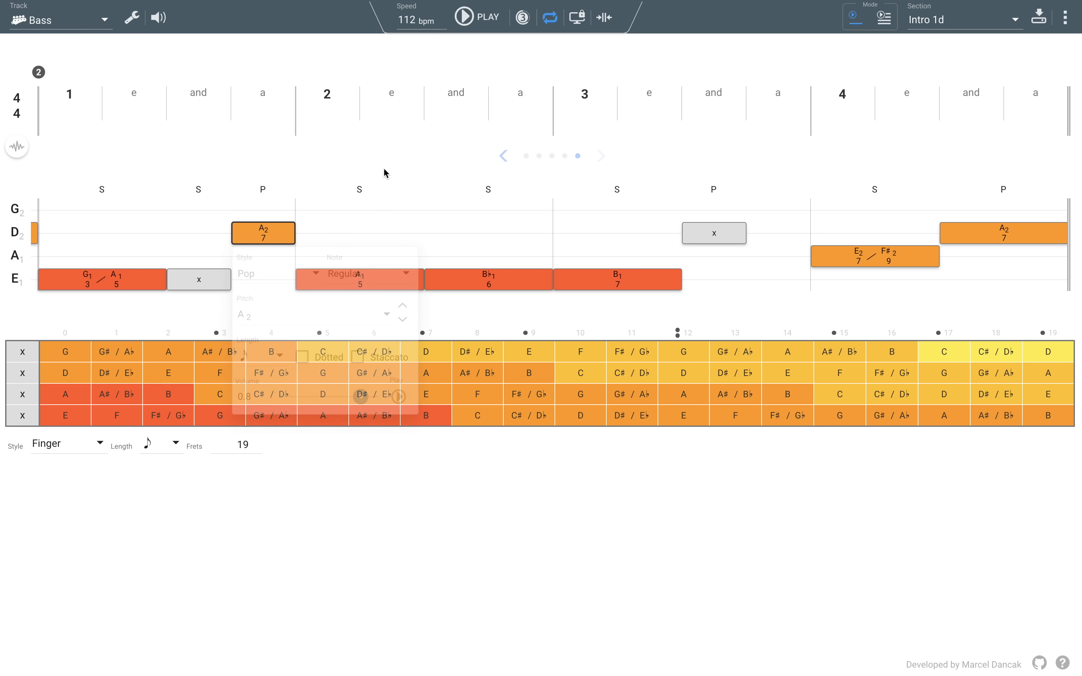
Play back Intro 1d with the popped notes, stop playback and save the section
{"action": "left_click", "coordinate": [465, 19]}
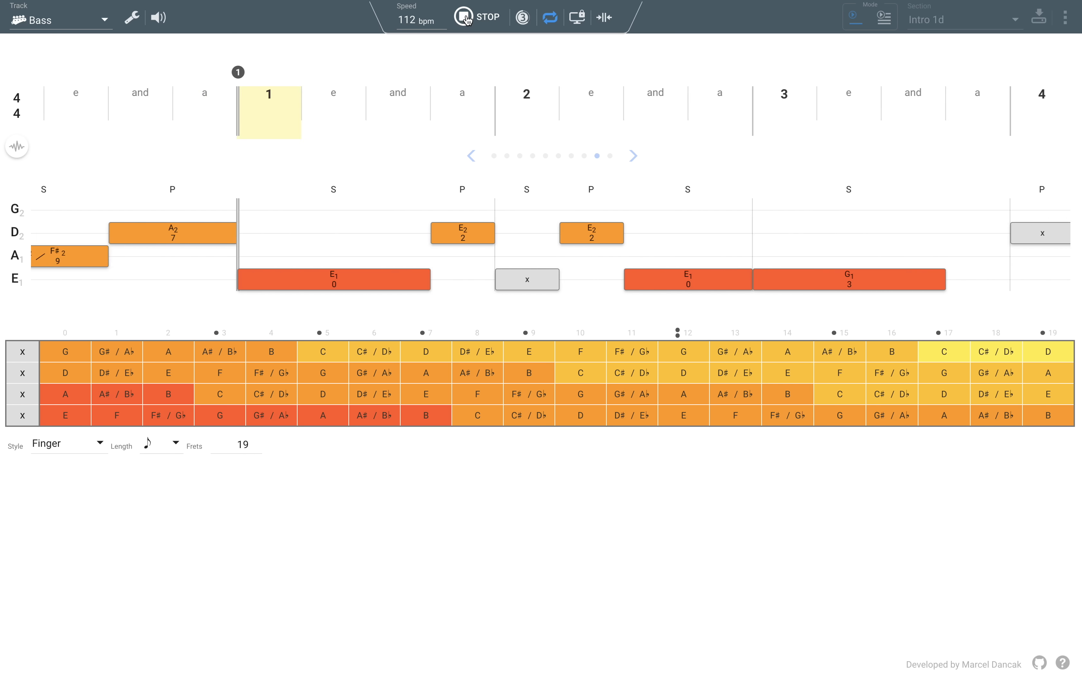
{"action": "left_click", "coordinate": [465, 19]}
{"action": "left_click", "coordinate": [1034, 19]}
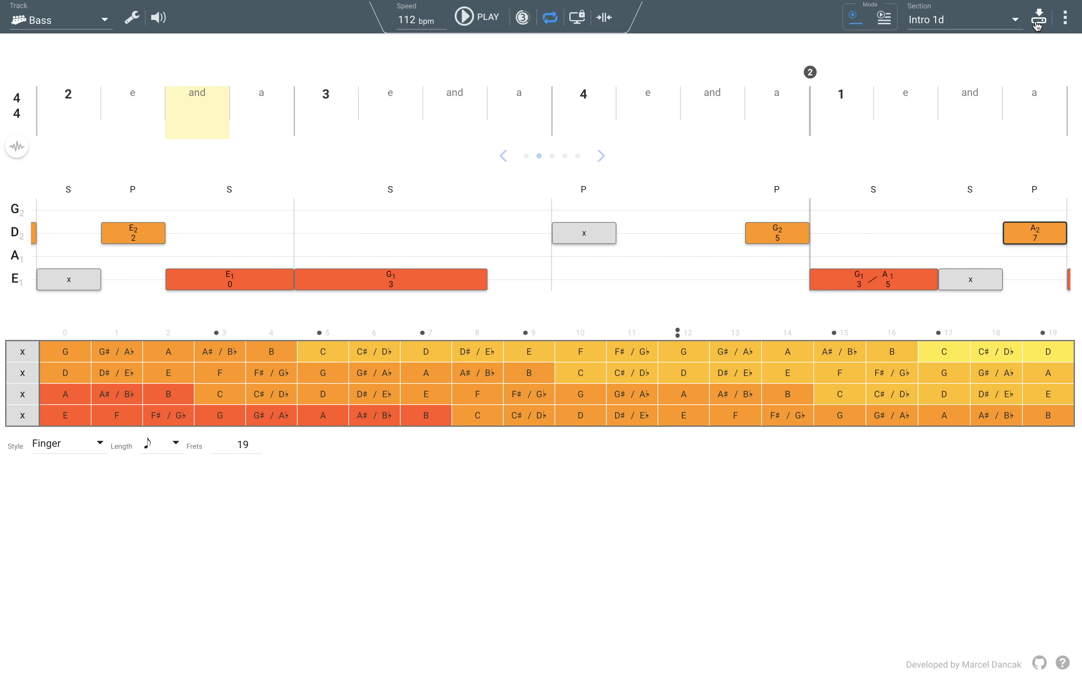
Export the project as Funky Slap.json and dismiss the browser's download notice
{"action": "left_click", "coordinate": [1069, 19]}
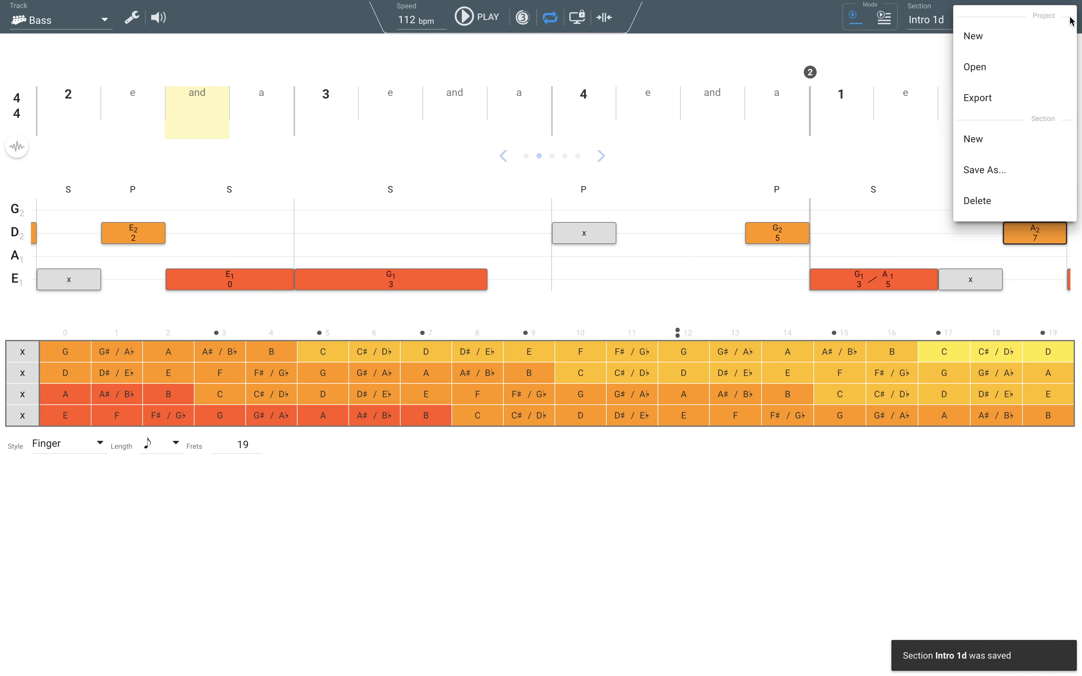
{"action": "left_click", "coordinate": [979, 99]}
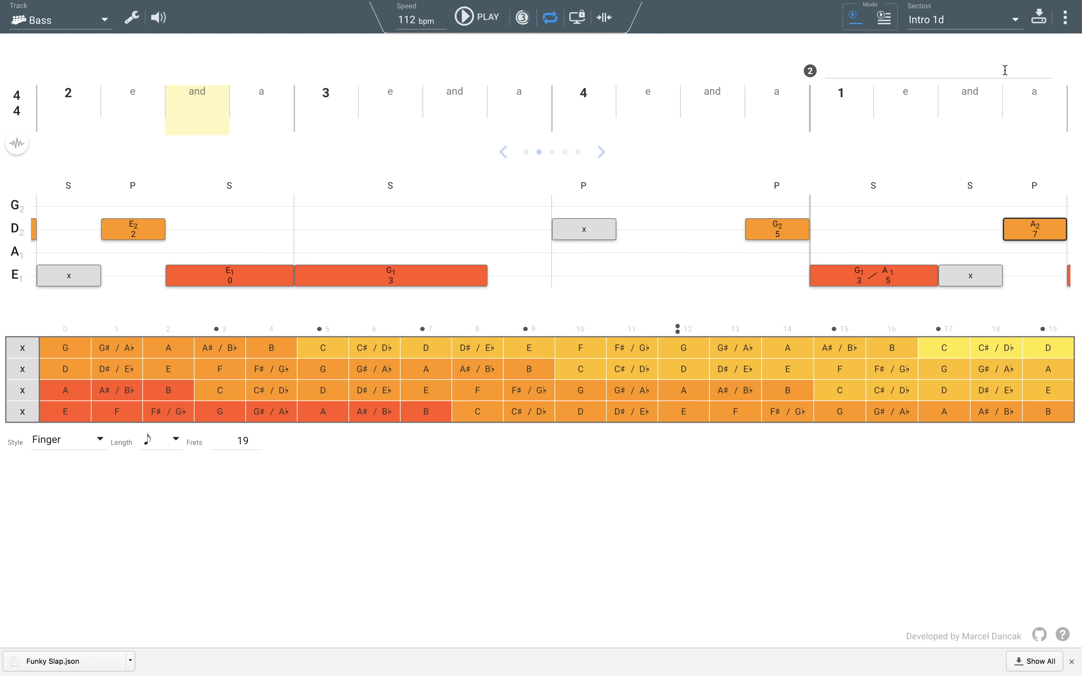
{"action": "left_click", "coordinate": [1066, 17]}
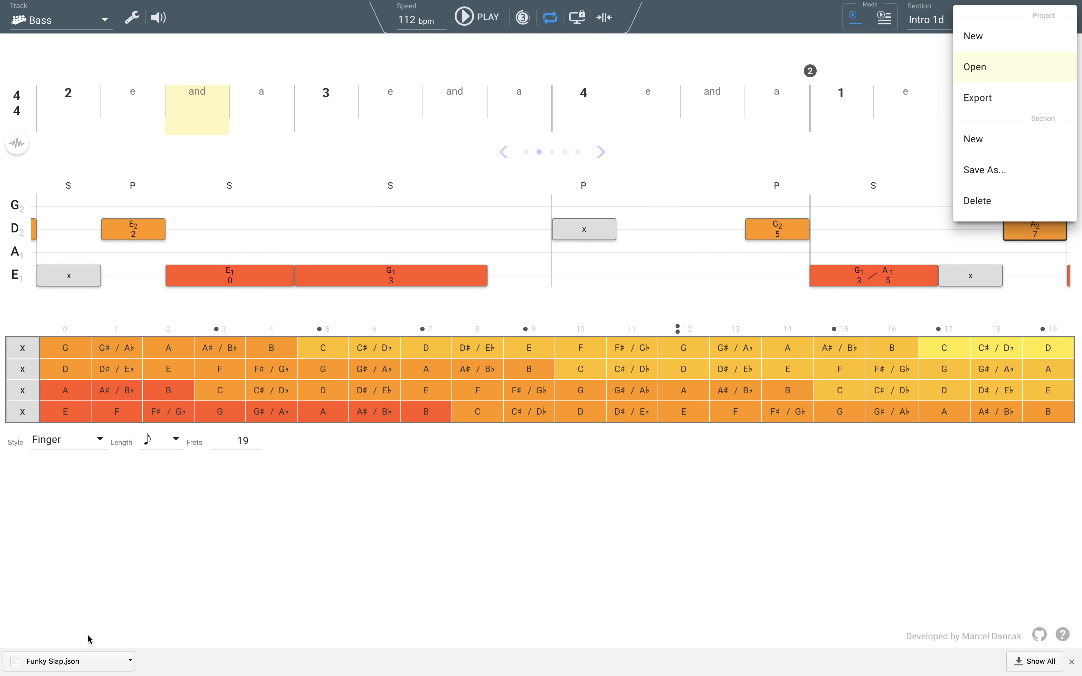
{"action": "left_click", "coordinate": [225, 580]}
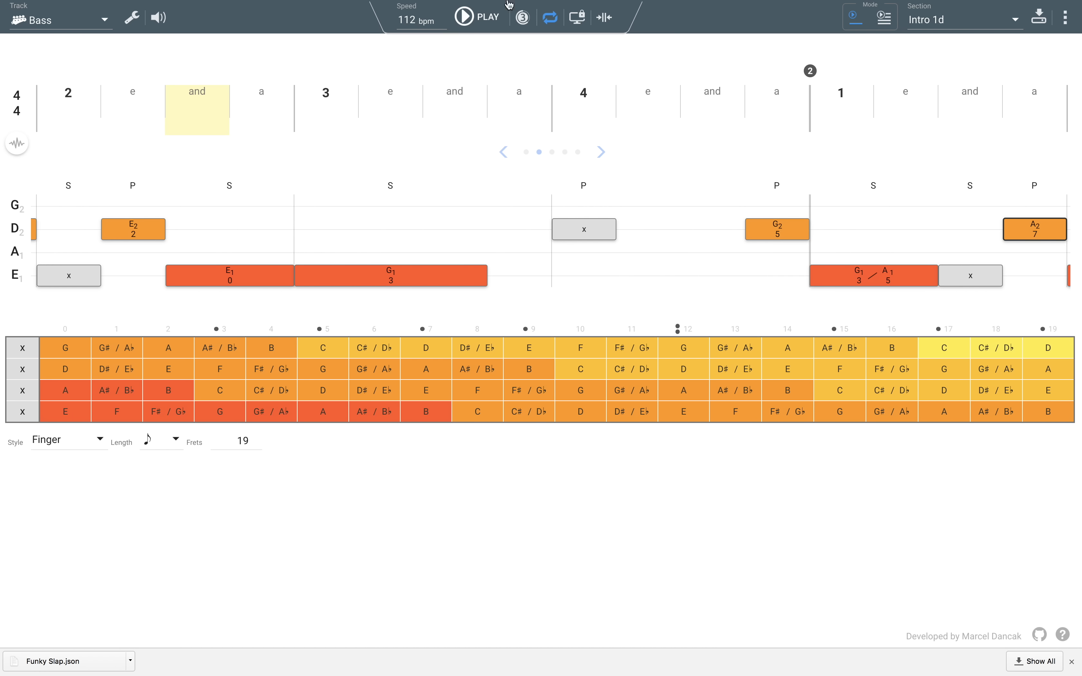
{"action": "left_click", "coordinate": [1073, 662]}
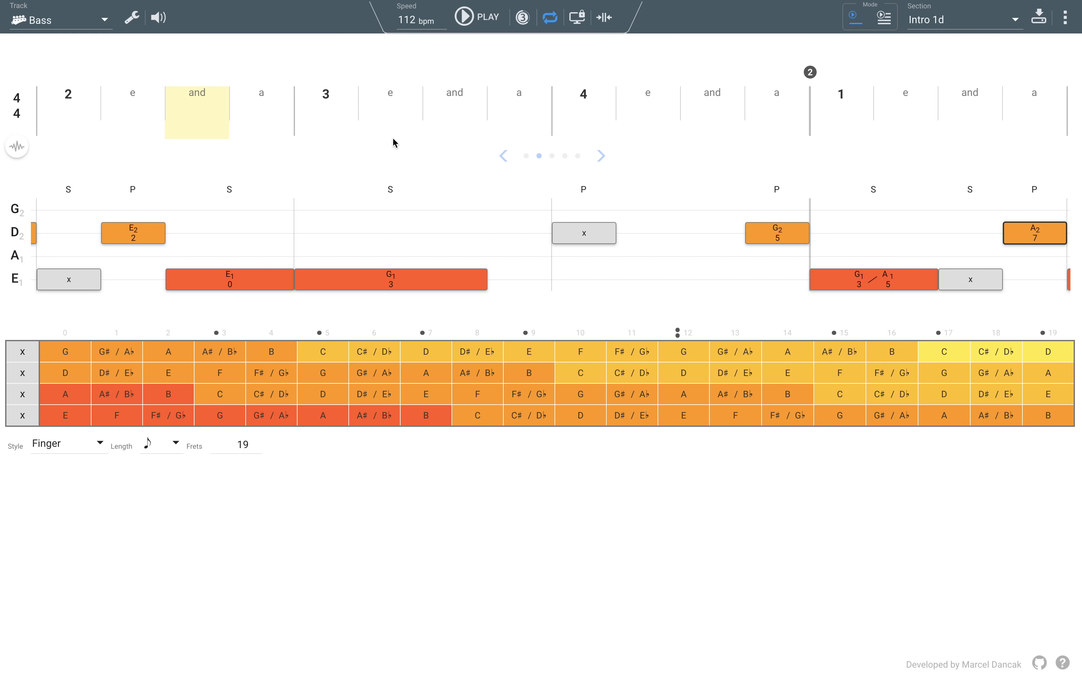
Leave full screen, open the application's GitHub repository and examine the README's future plans and example projects
{"action": "mouse_move", "coordinate": [295, 2]}
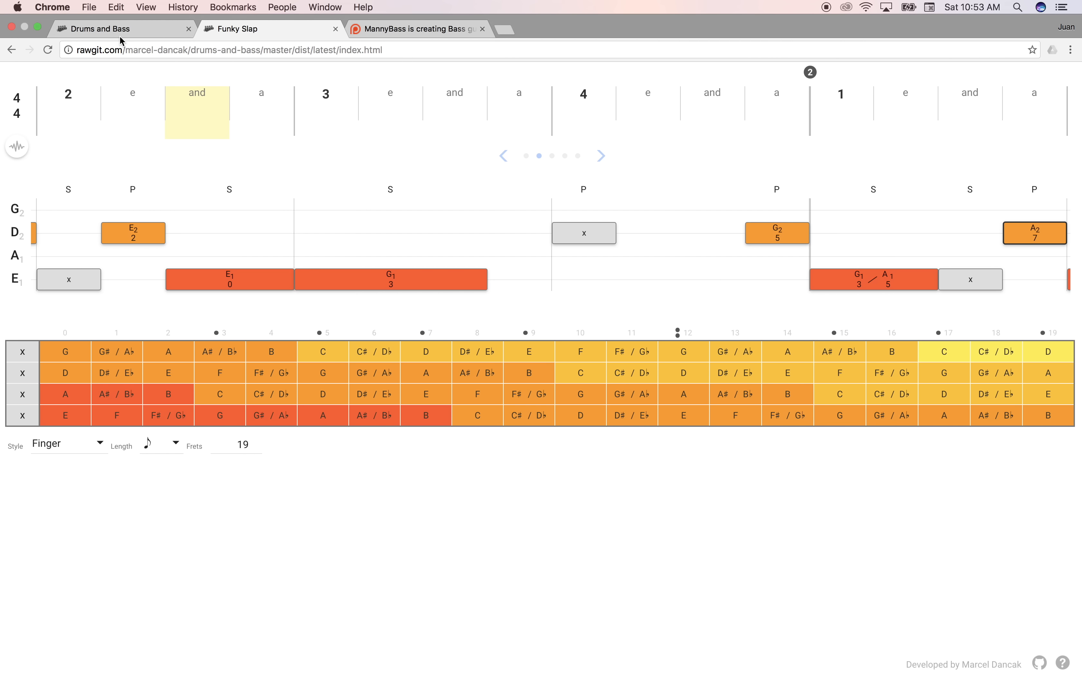
{"action": "left_click", "coordinate": [38, 27]}
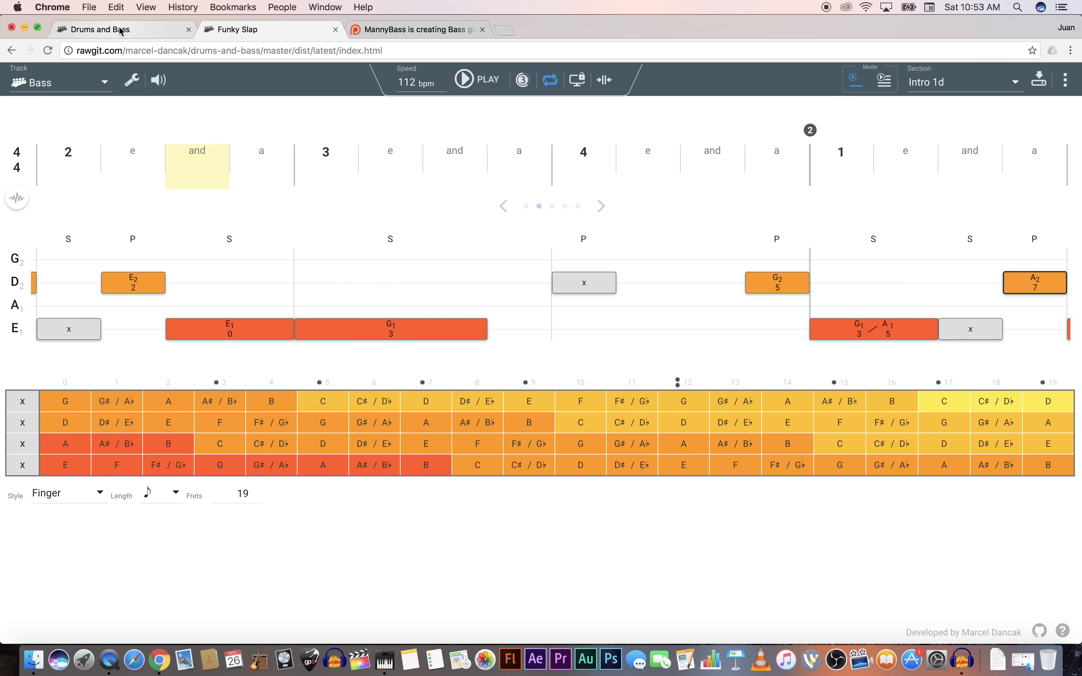
{"action": "left_click", "coordinate": [120, 32]}
{"action": "left_click", "coordinate": [257, 30]}
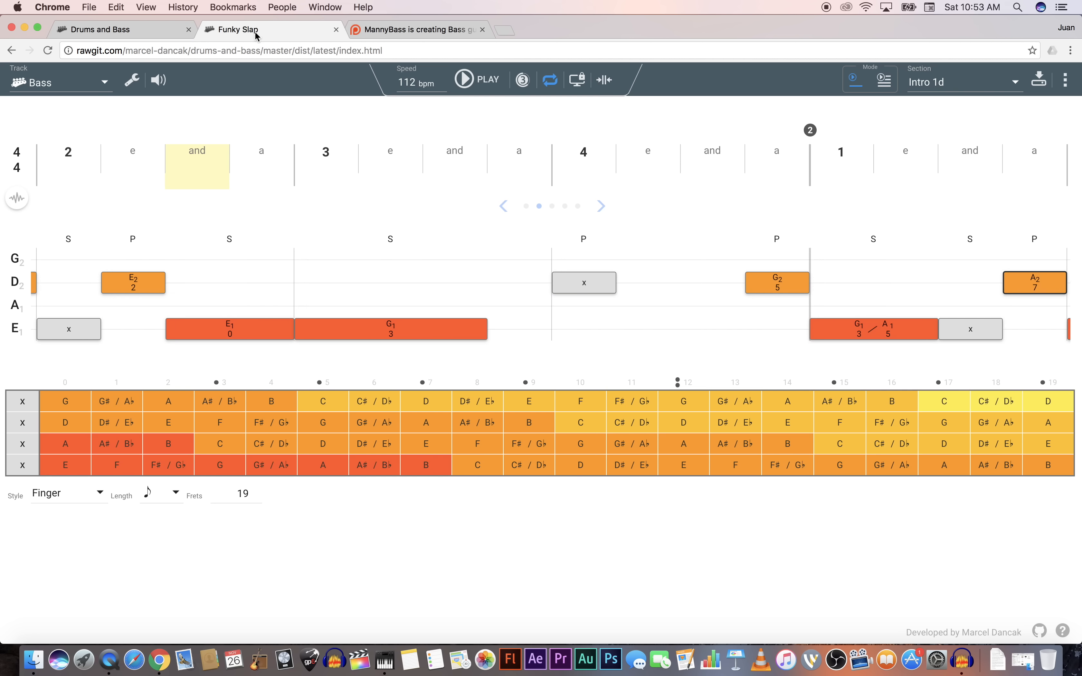
{"action": "left_click", "coordinate": [1040, 631]}
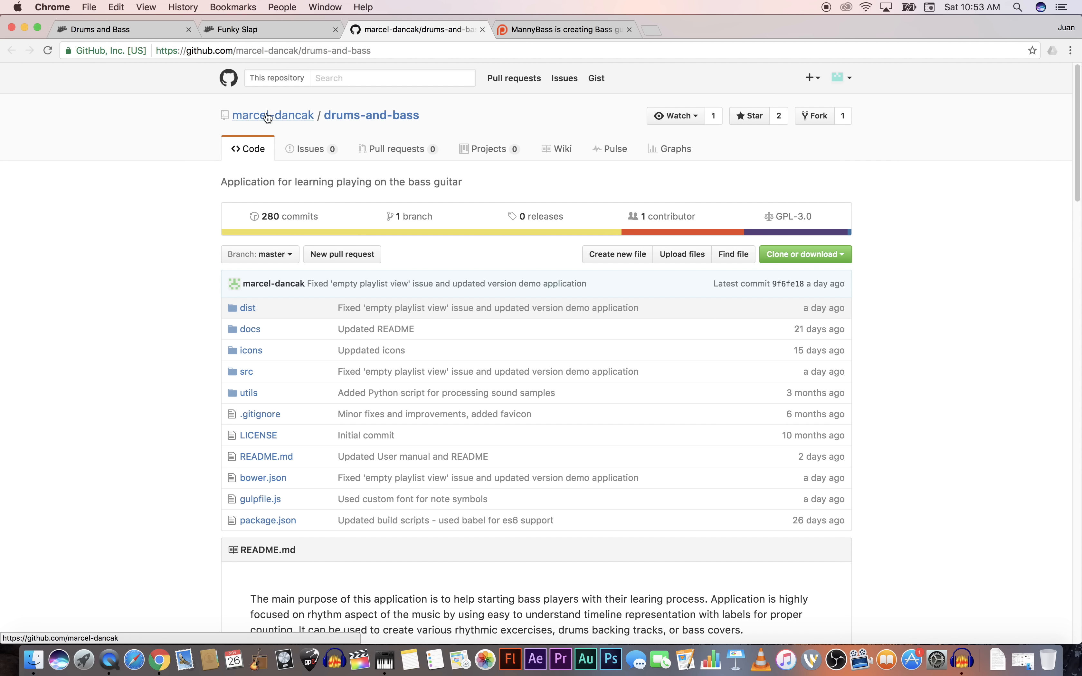
{"action": "scroll", "coordinate": [77, 282], "scroll_direction": "down", "scroll_amount": 20}
{"action": "scroll", "coordinate": [78, 281], "scroll_direction": "down", "scroll_amount": 15}
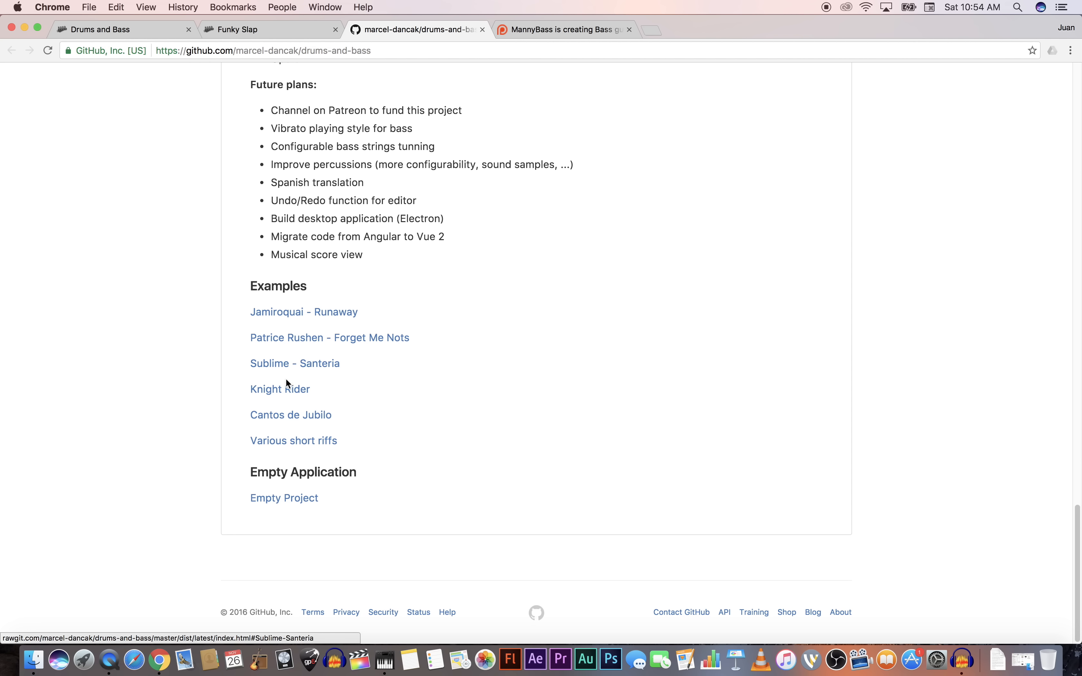
{"action": "scroll", "coordinate": [119, 378], "scroll_direction": "up", "scroll_amount": 8}
{"action": "scroll", "coordinate": [119, 379], "scroll_direction": "up", "scroll_amount": 6}
{"action": "scroll", "coordinate": [118, 380], "scroll_direction": "down", "scroll_amount": 10}
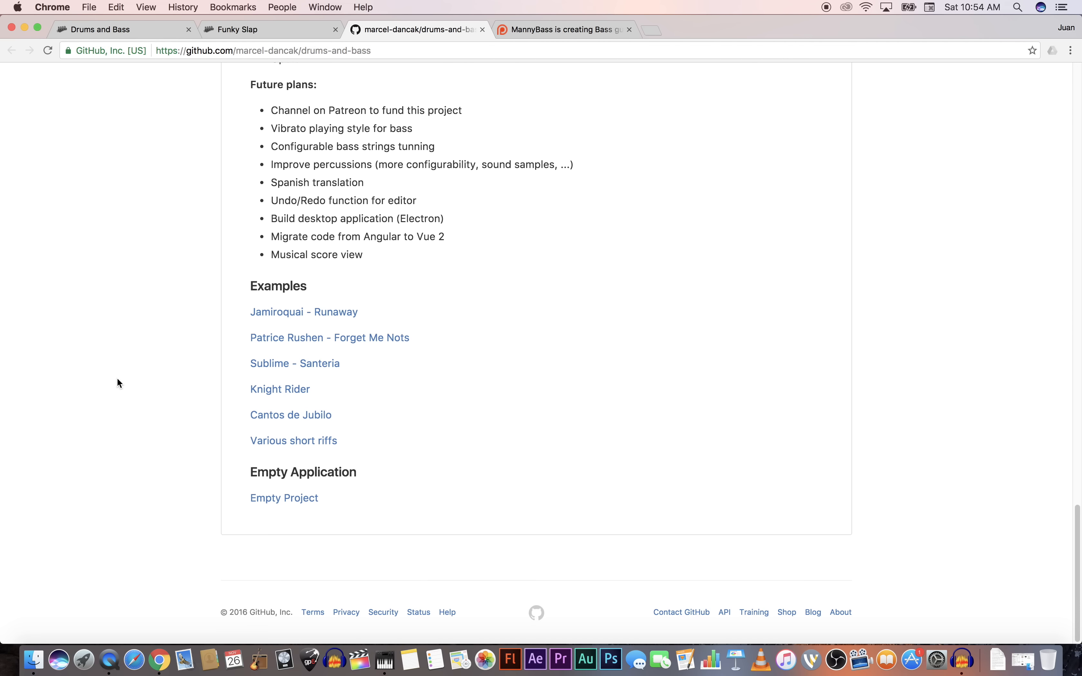
{"action": "scroll", "coordinate": [339, 360], "scroll_direction": "up", "scroll_amount": 20}
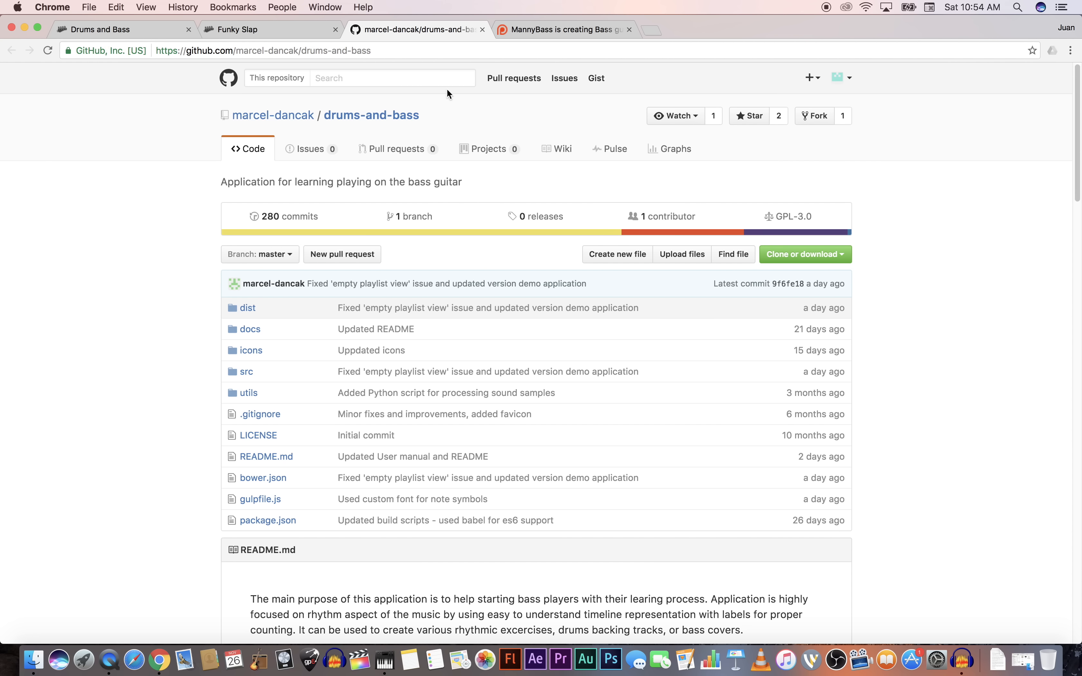
Look over the MannyBass Patreon page and return to the drums-and-bass GitHub repository
{"action": "left_click", "coordinate": [539, 25]}
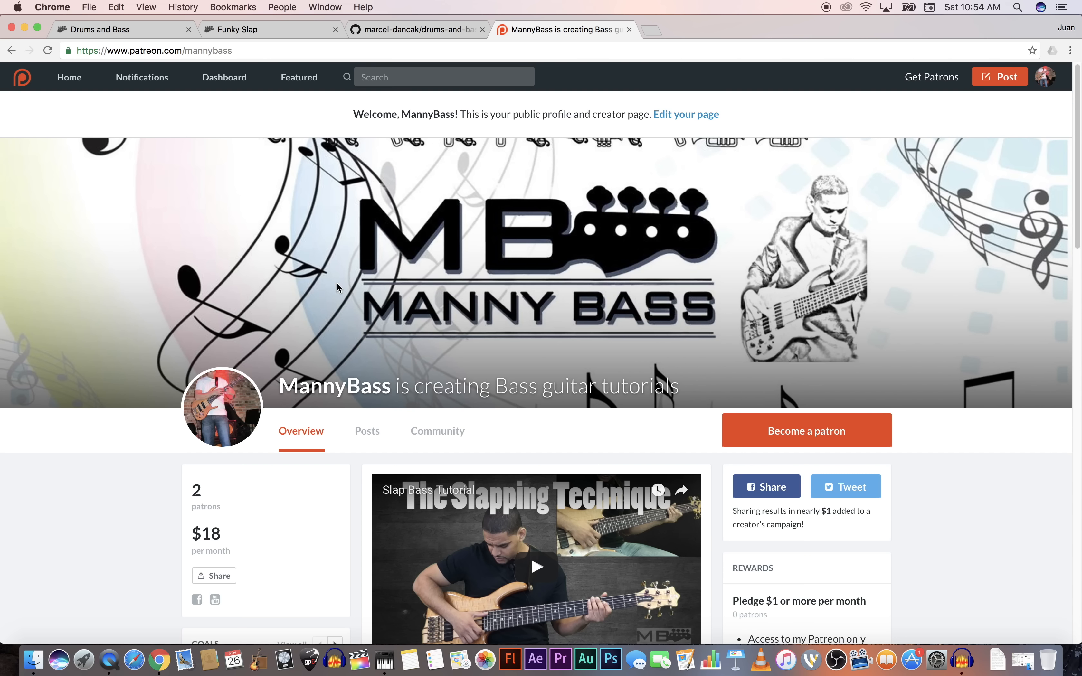
{"action": "scroll", "coordinate": [455, 334], "scroll_direction": "down", "scroll_amount": 7}
{"action": "scroll", "coordinate": [454, 333], "scroll_direction": "up", "scroll_amount": 7}
{"action": "left_click", "coordinate": [421, 32]}
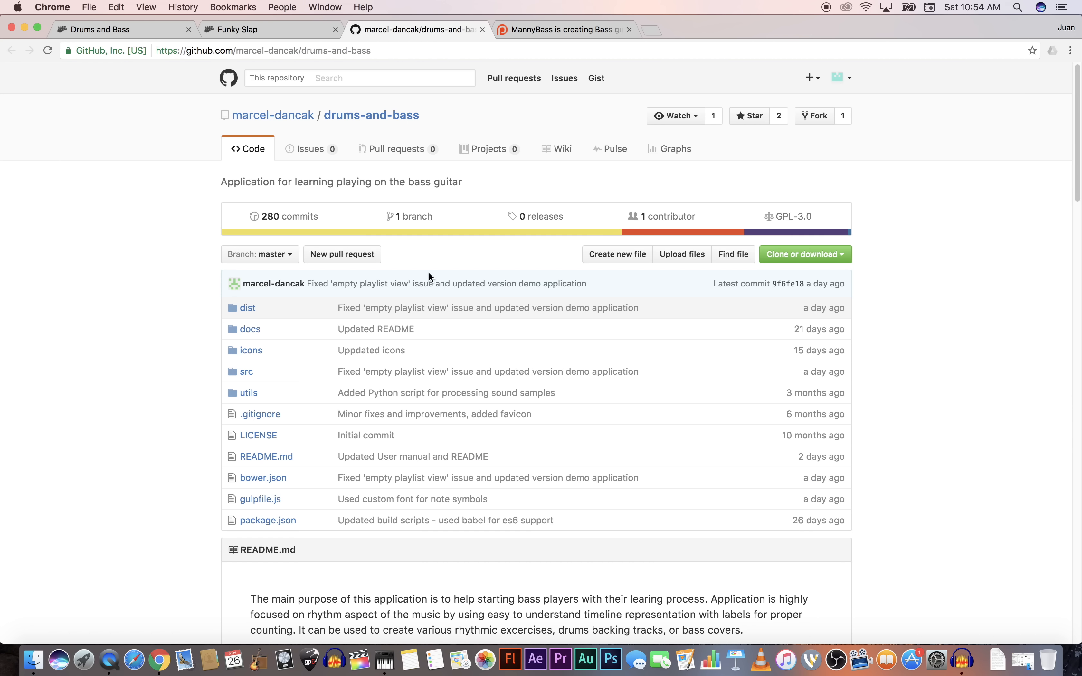